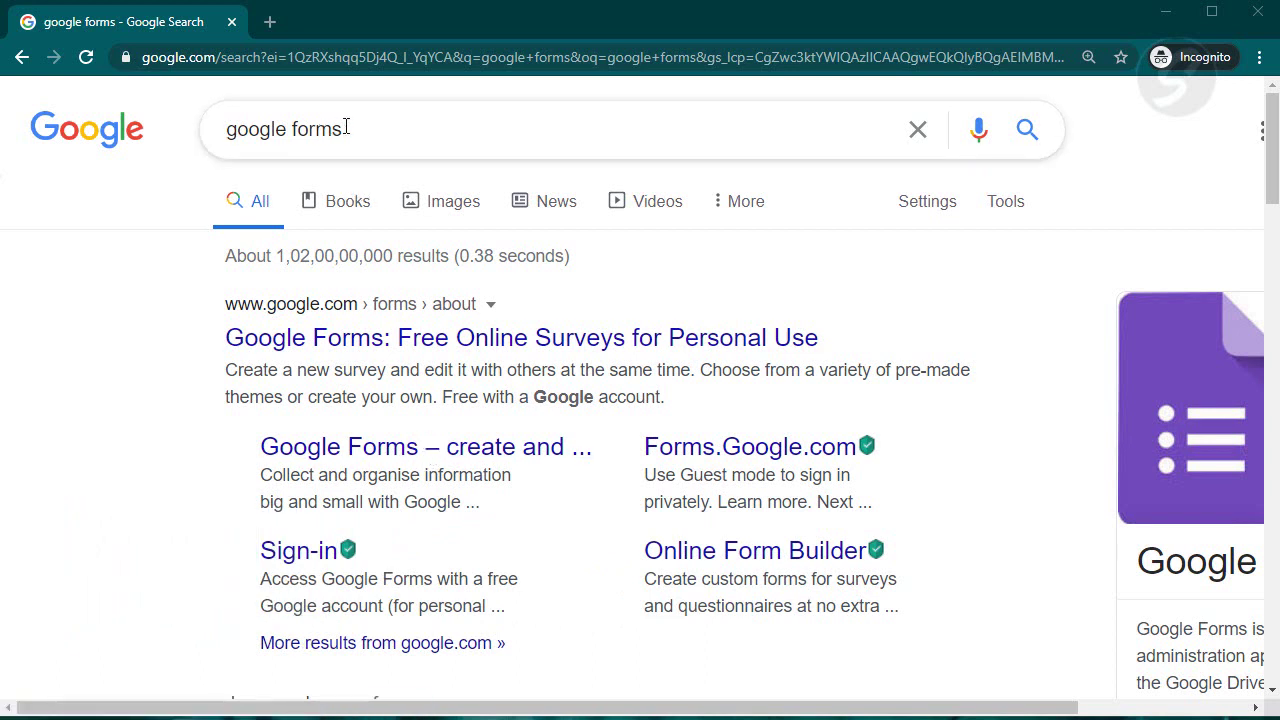
# Open the Google Forms page from the search results and enter Google Forms for personal use.
pyautogui.click(395, 126)
pyautogui.click(80, 594)
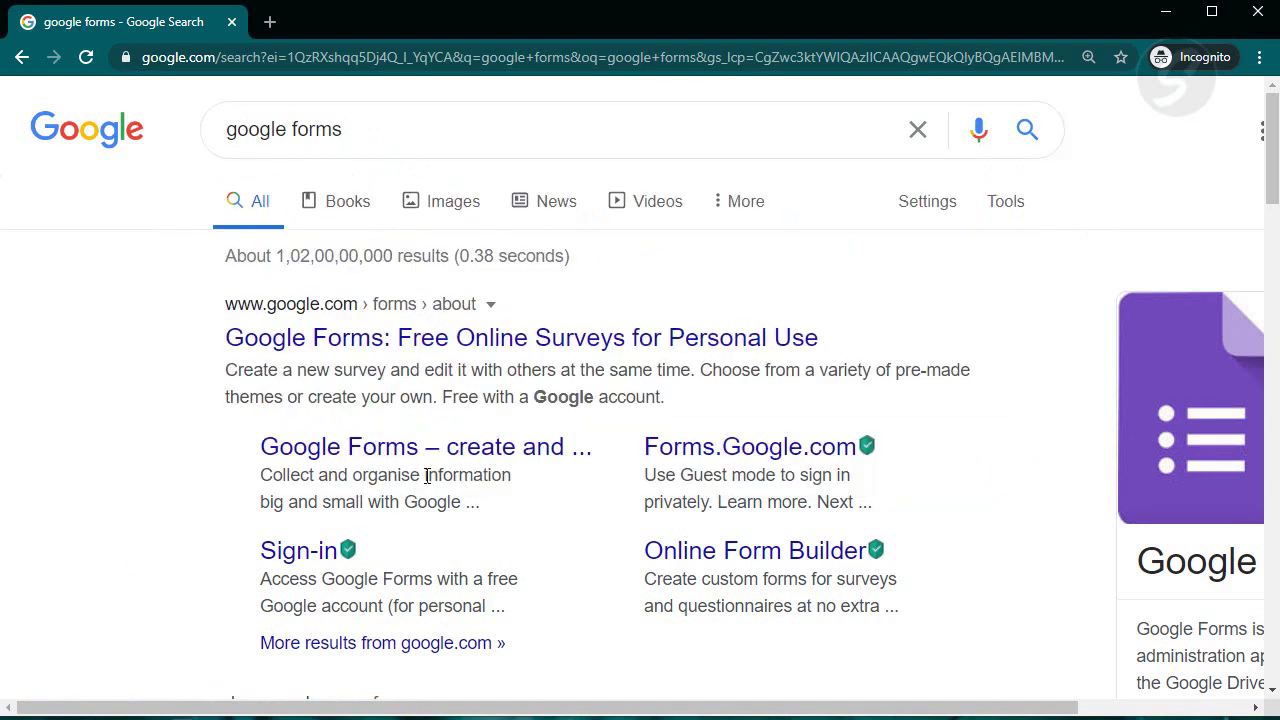
pyautogui.click(436, 453)
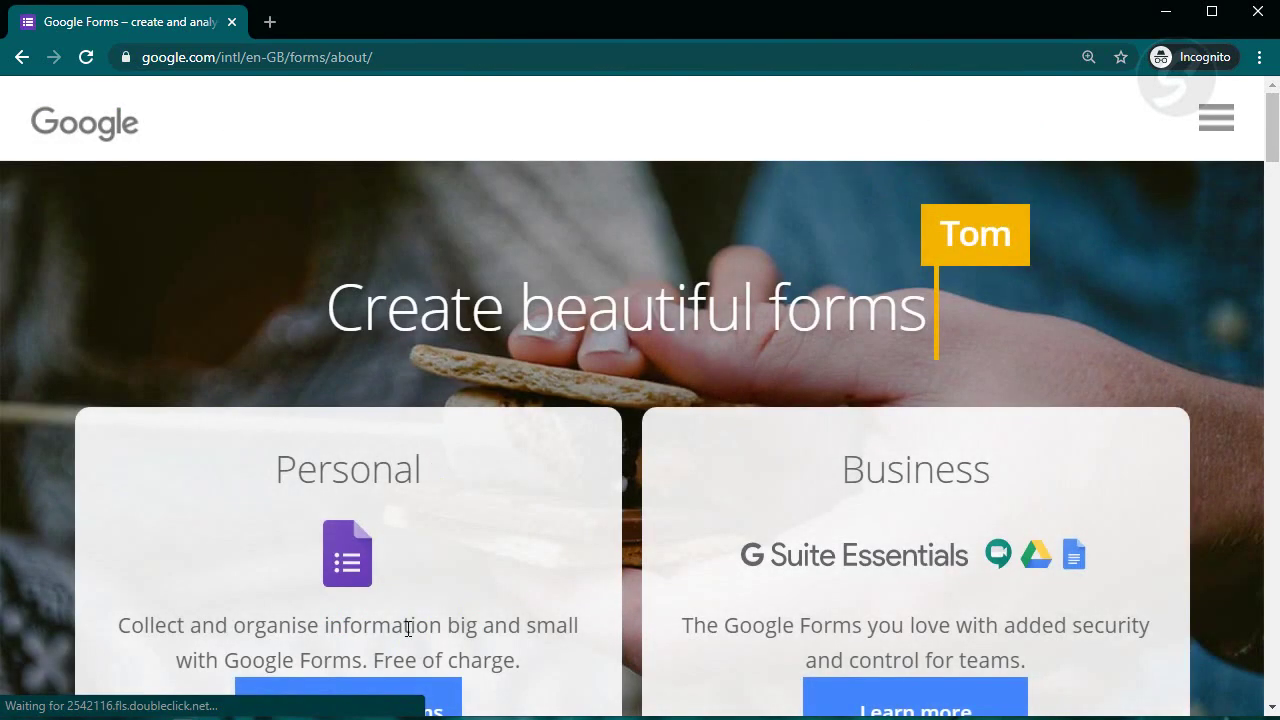
pyautogui.scroll(-1, 424, 545)
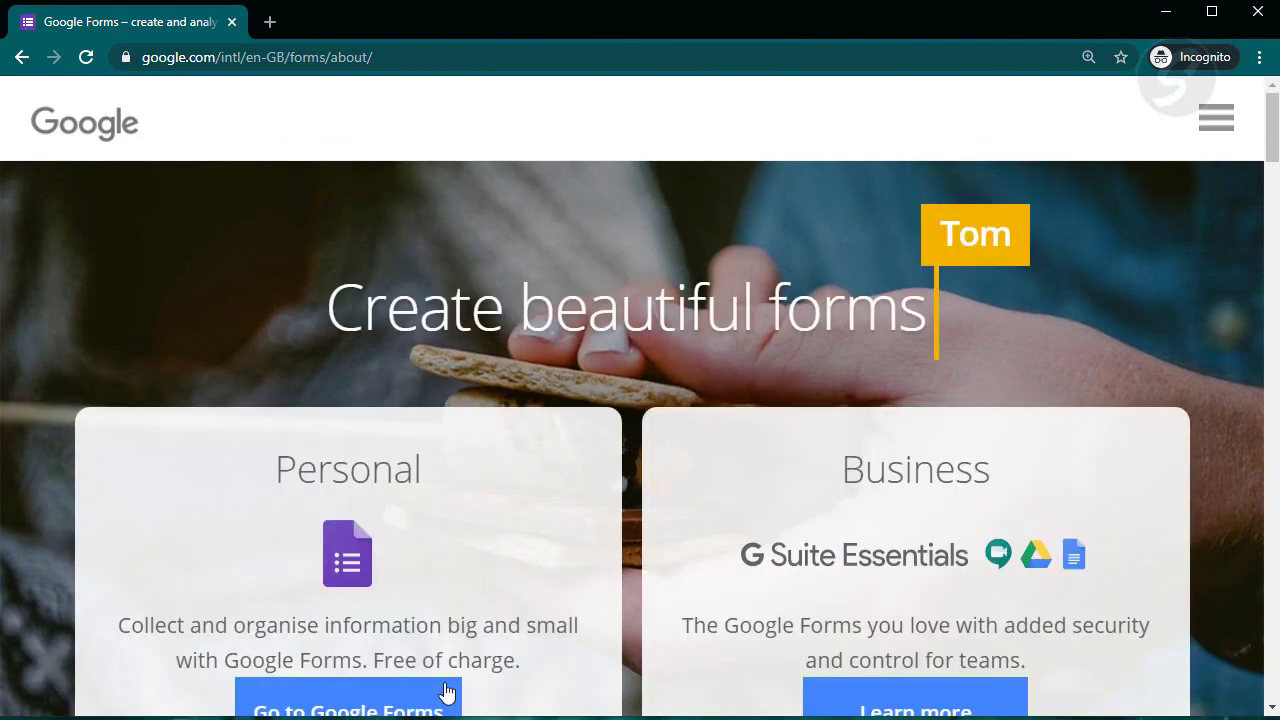
pyautogui.click(424, 698)
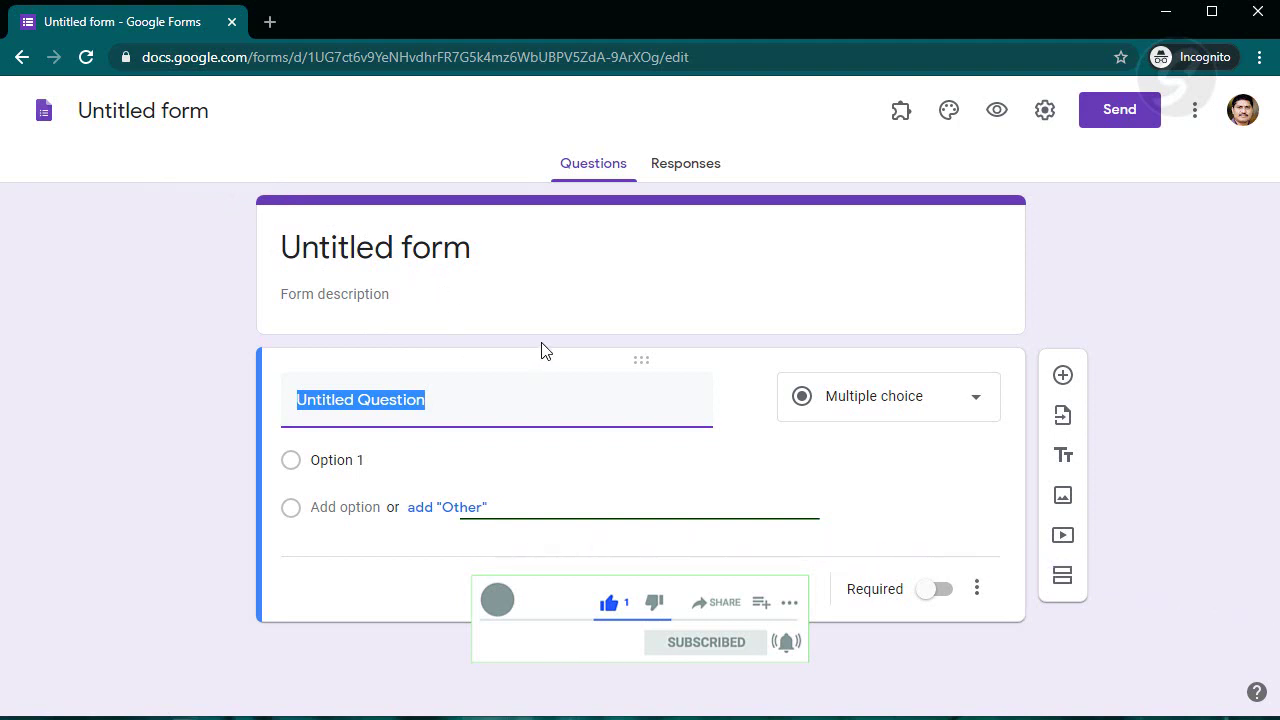
# Rename the untitled form as GK Quiz.
pyautogui.click(146, 112)
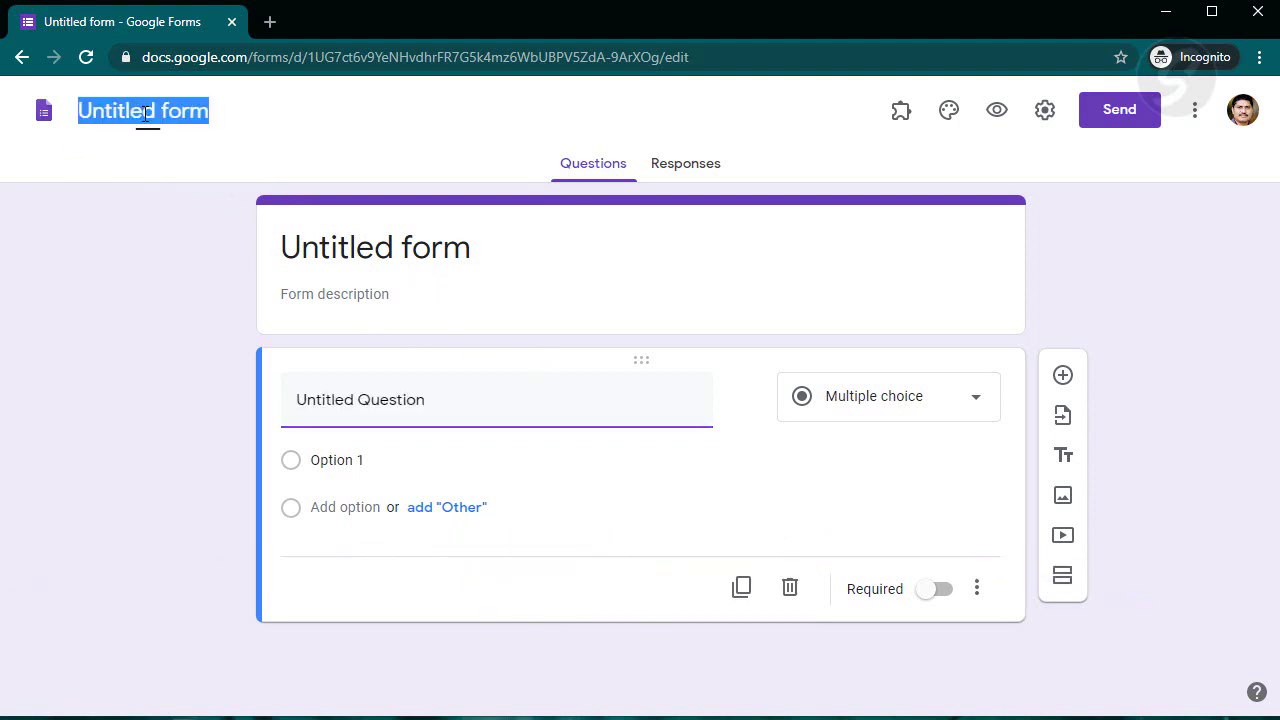
pyautogui.write('GK Quiz')
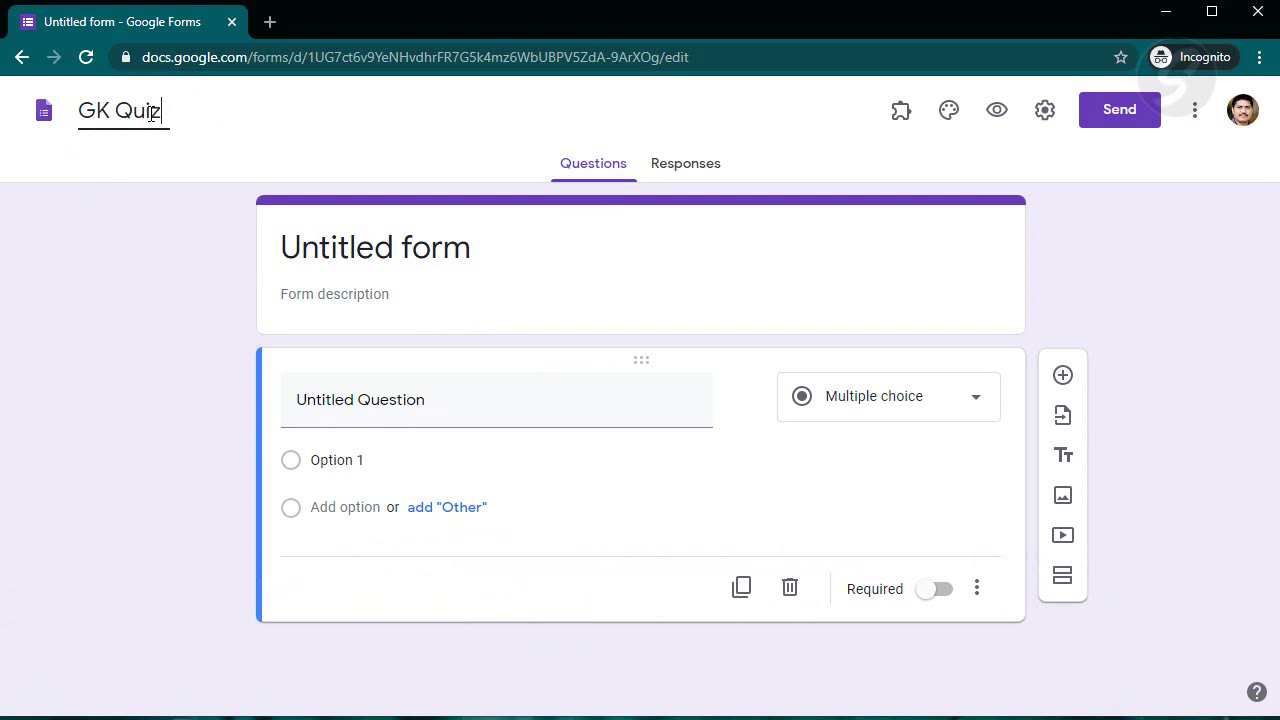
pyautogui.click(170, 230)
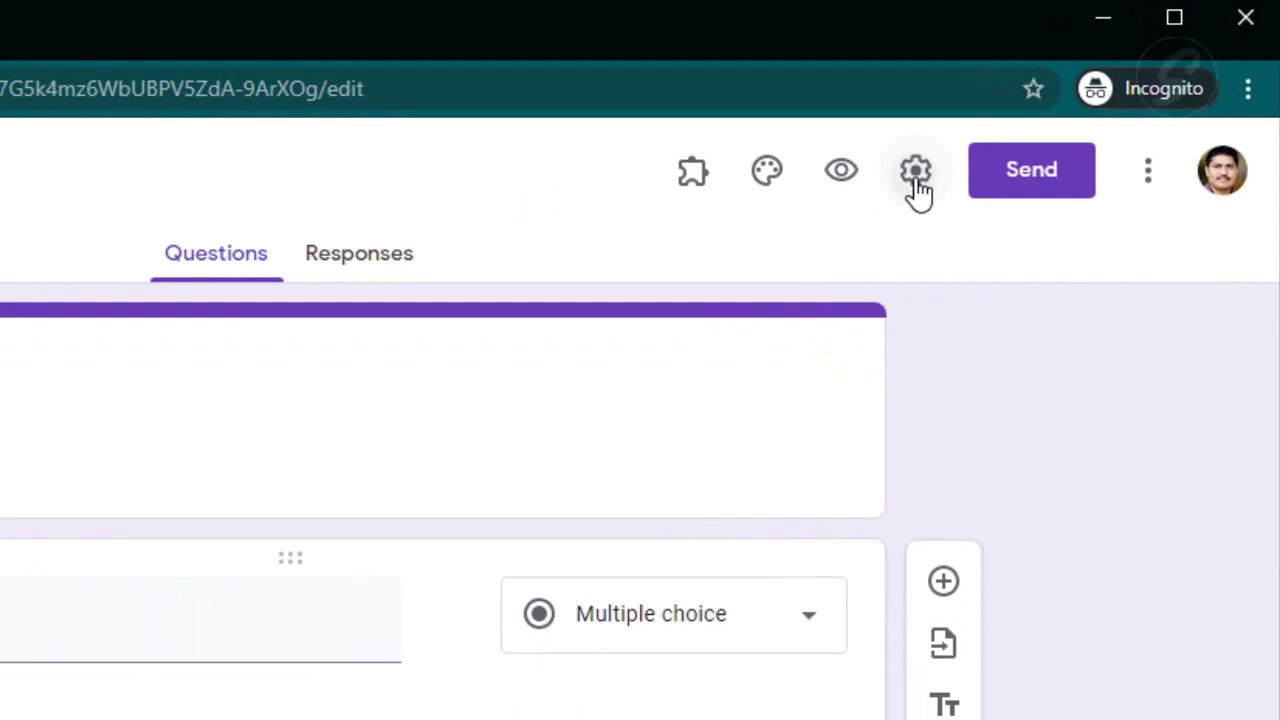
# Open the form's settings and turn on the option that makes it a quiz.
pyautogui.click(817, 230)
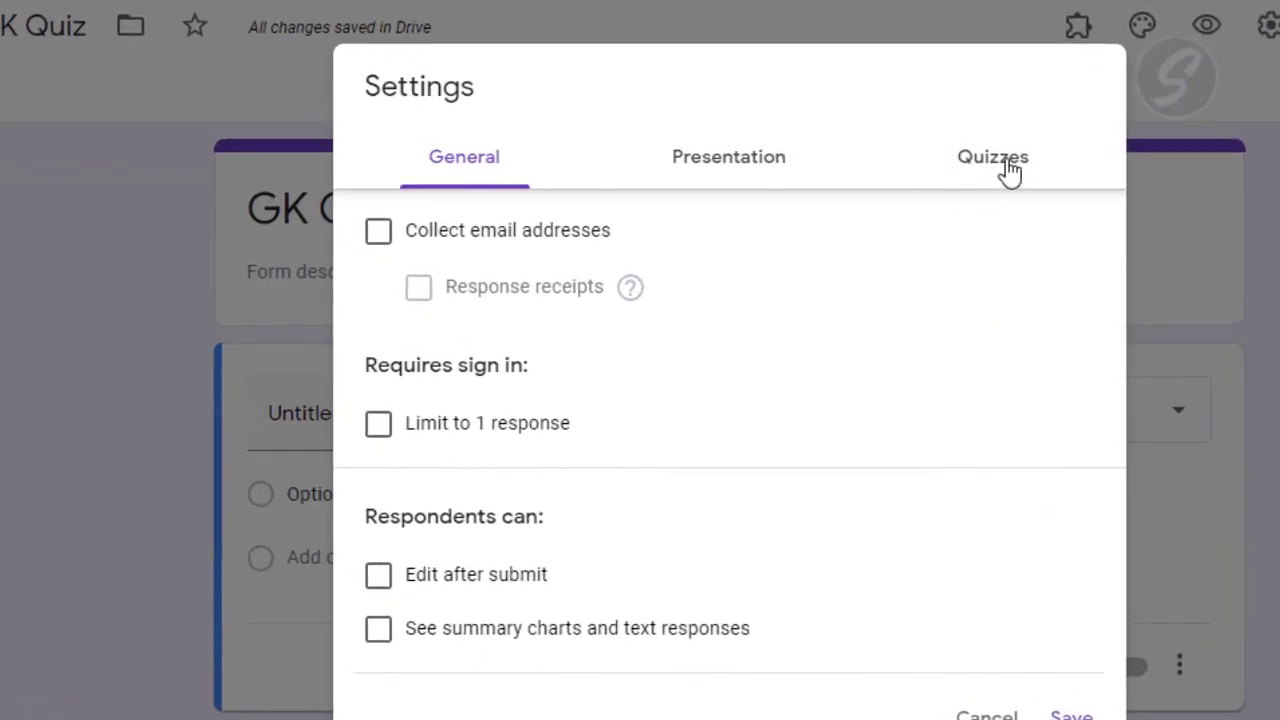
pyautogui.click(1008, 168)
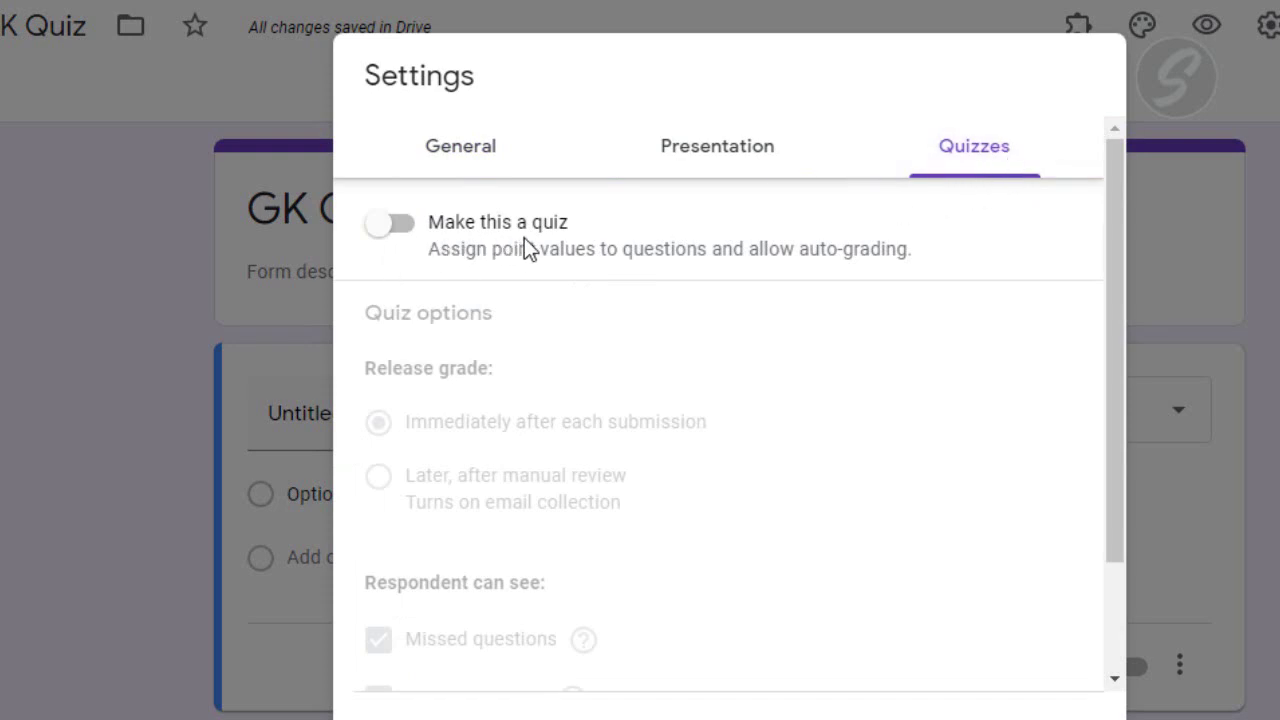
pyautogui.click(383, 228)
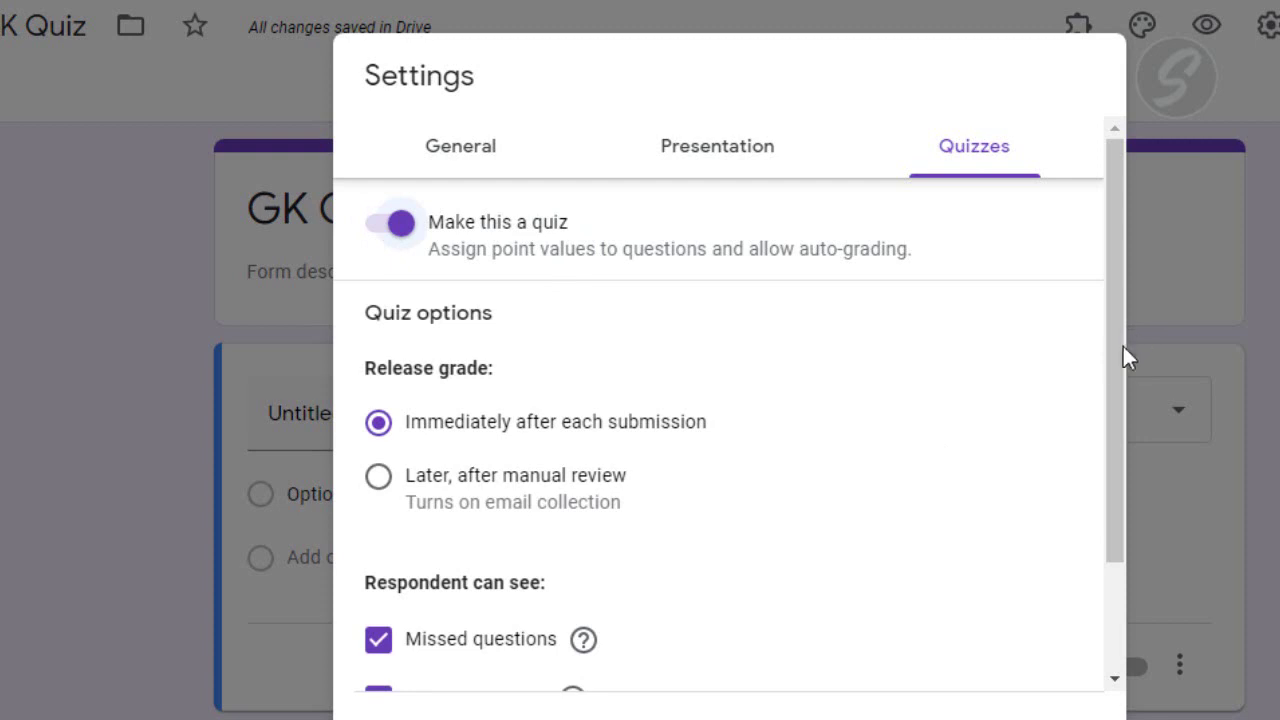
# Review the release grade options and try releasing grades later, after manual review.
pyautogui.moveTo(1115, 377); pyautogui.dragTo(1117, 476)
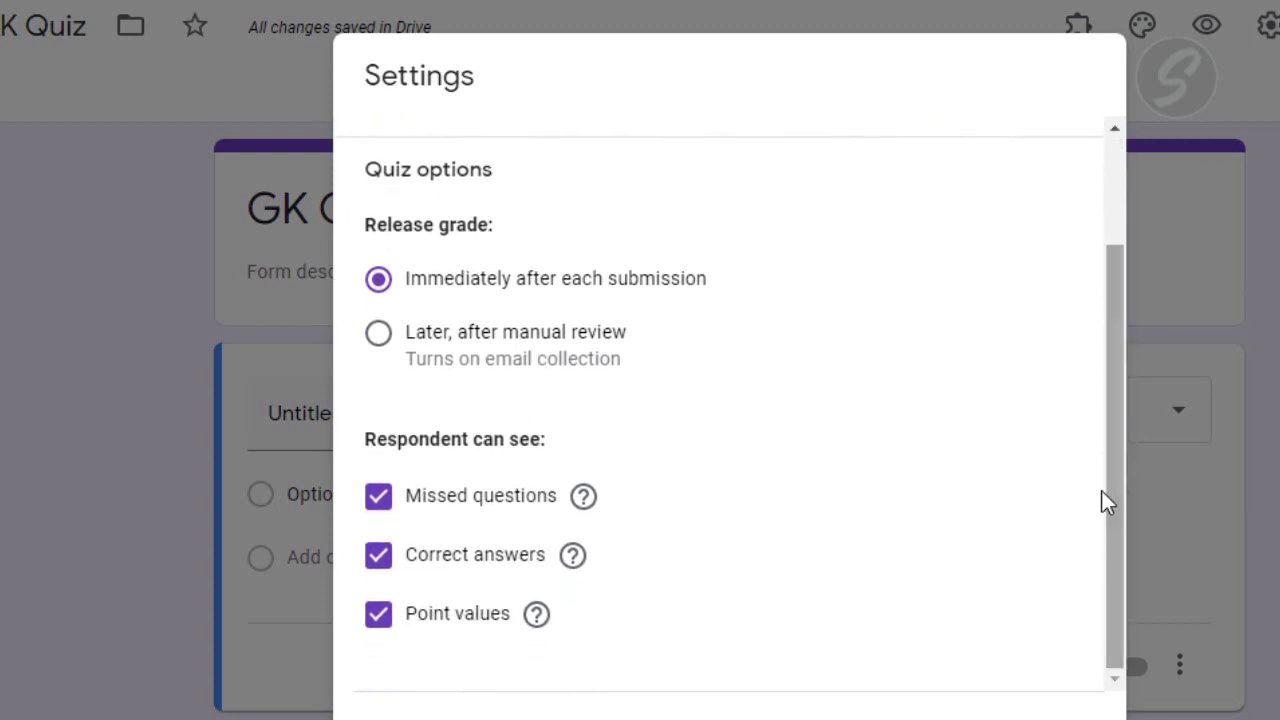
pyautogui.moveTo(431, 280); pyautogui.dragTo(720, 286)
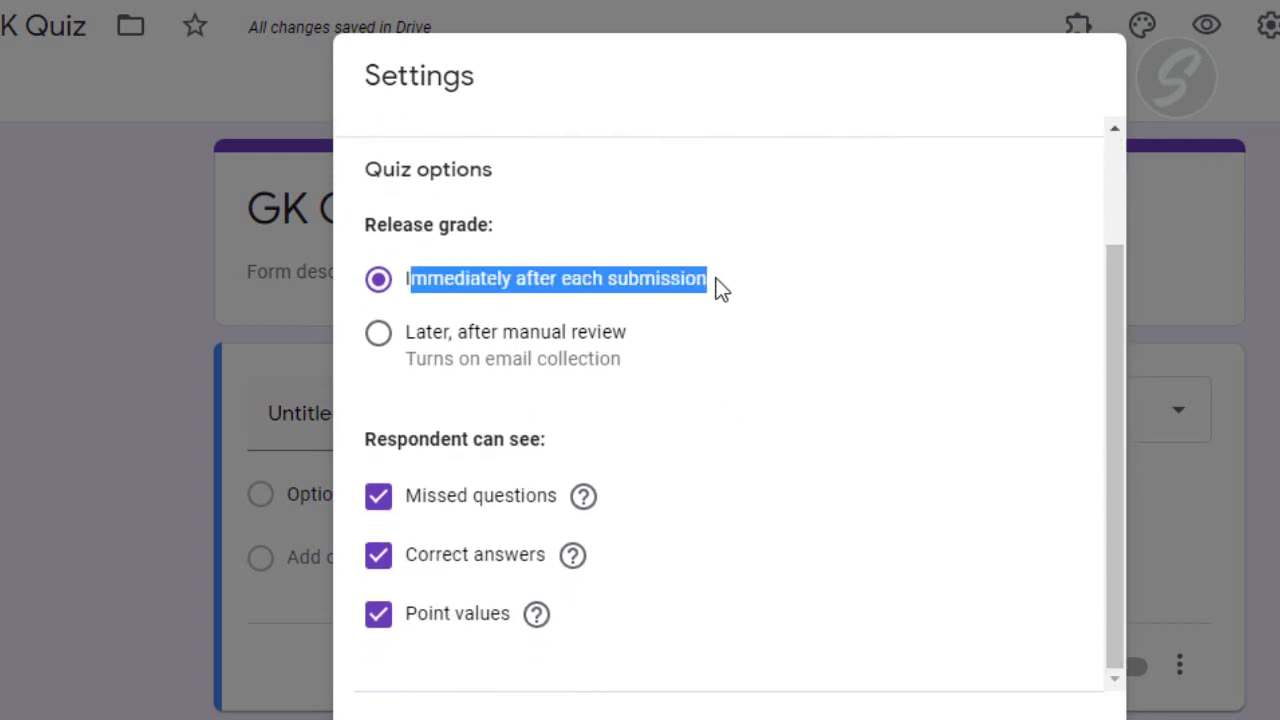
pyautogui.click(491, 320)
pyautogui.moveTo(478, 333); pyautogui.dragTo(600, 348)
pyautogui.click(417, 284)
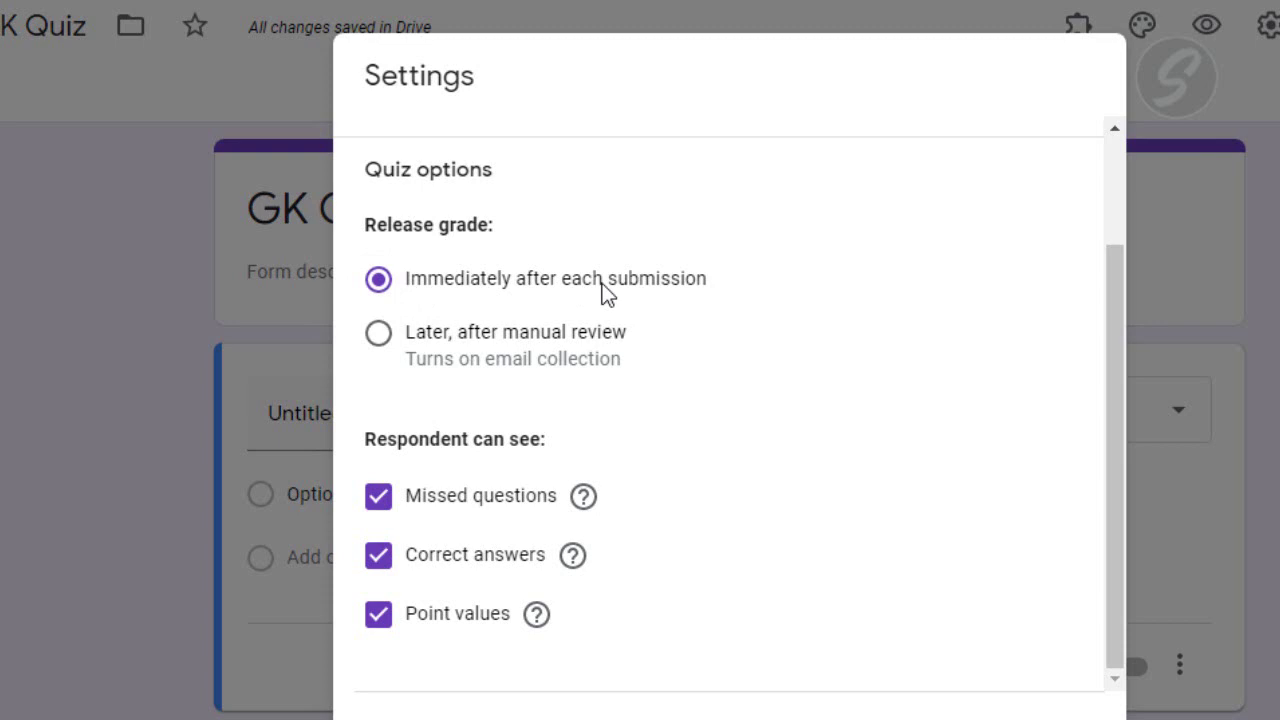
pyautogui.click(417, 346)
# Check the help notes for what respondents can see, and turn Point values off and back on.
pyautogui.moveTo(586, 498)
pyautogui.moveTo(573, 556)
pyautogui.moveTo(551, 632)
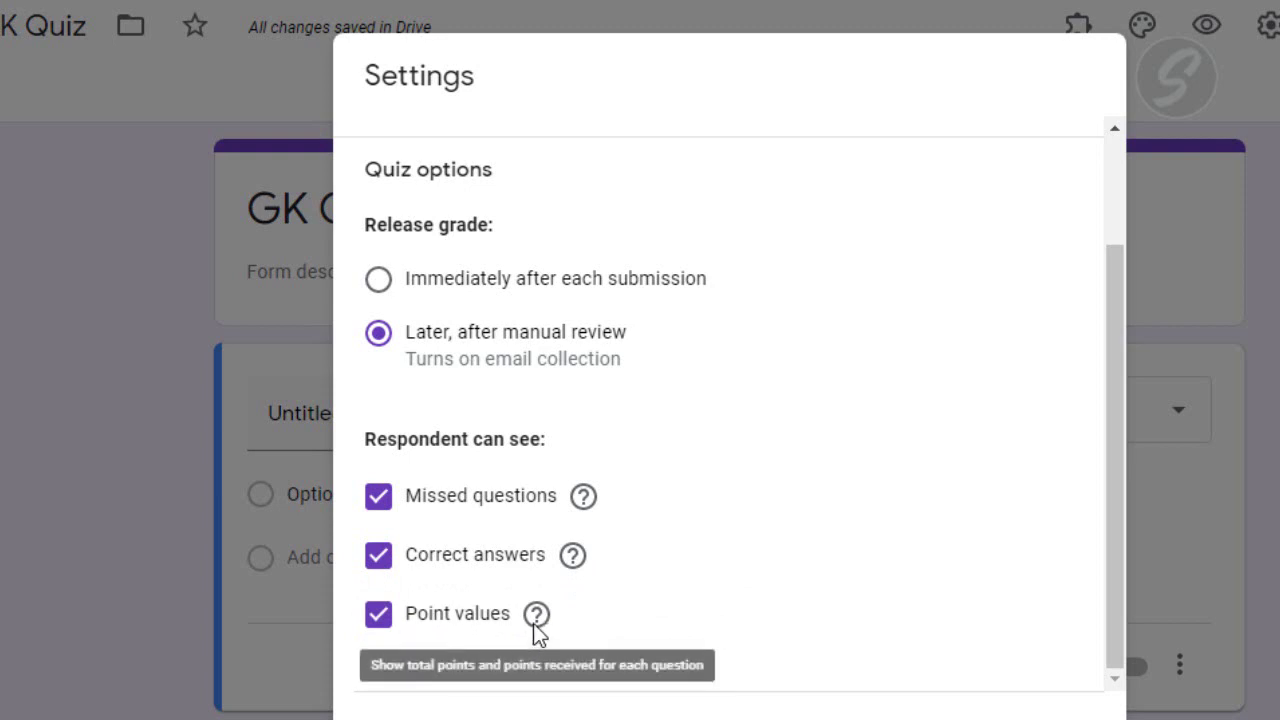
pyautogui.click(382, 620)
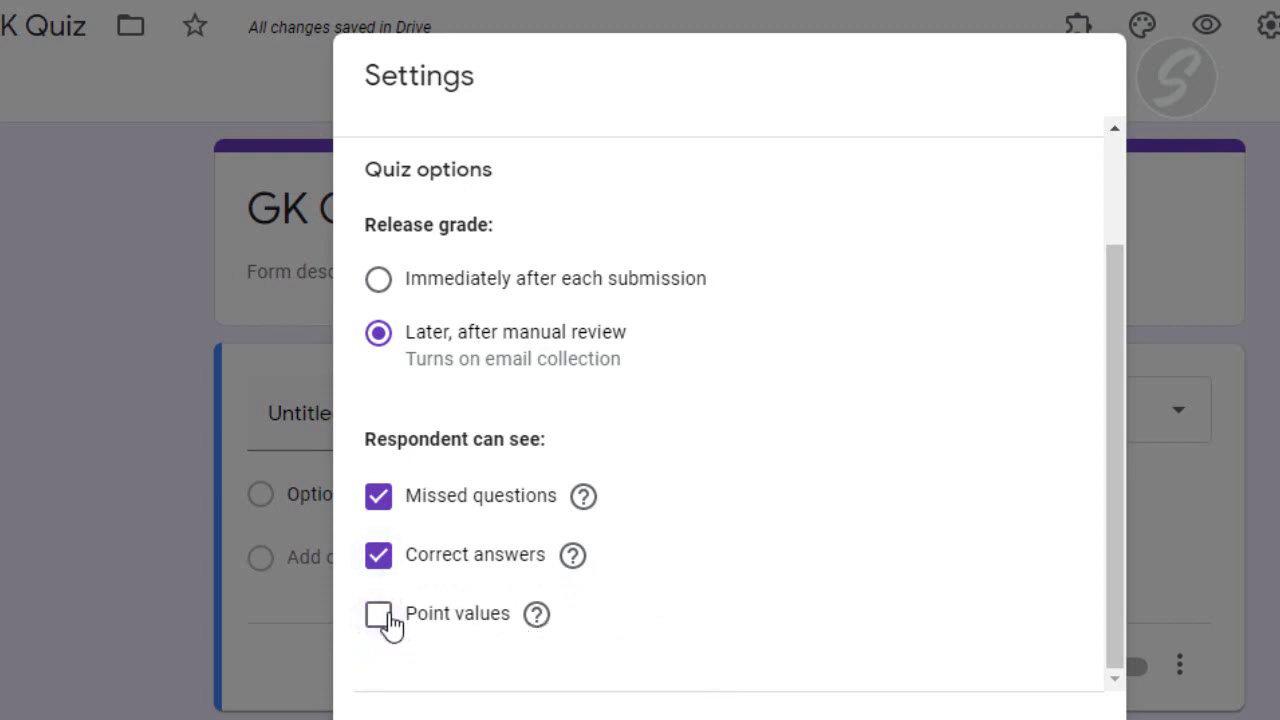
pyautogui.click(388, 618)
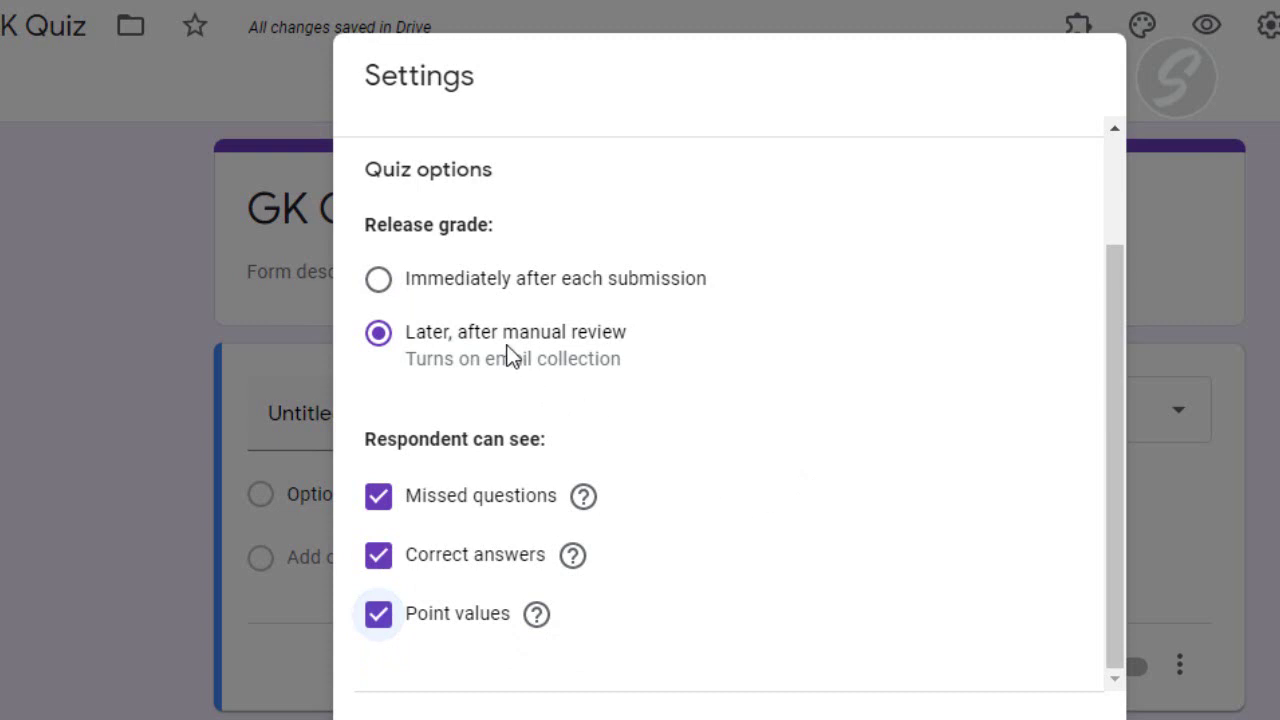
# Set grades to be released immediately after each submission and save the quiz settings.
pyautogui.moveTo(445, 282); pyautogui.dragTo(776, 283)
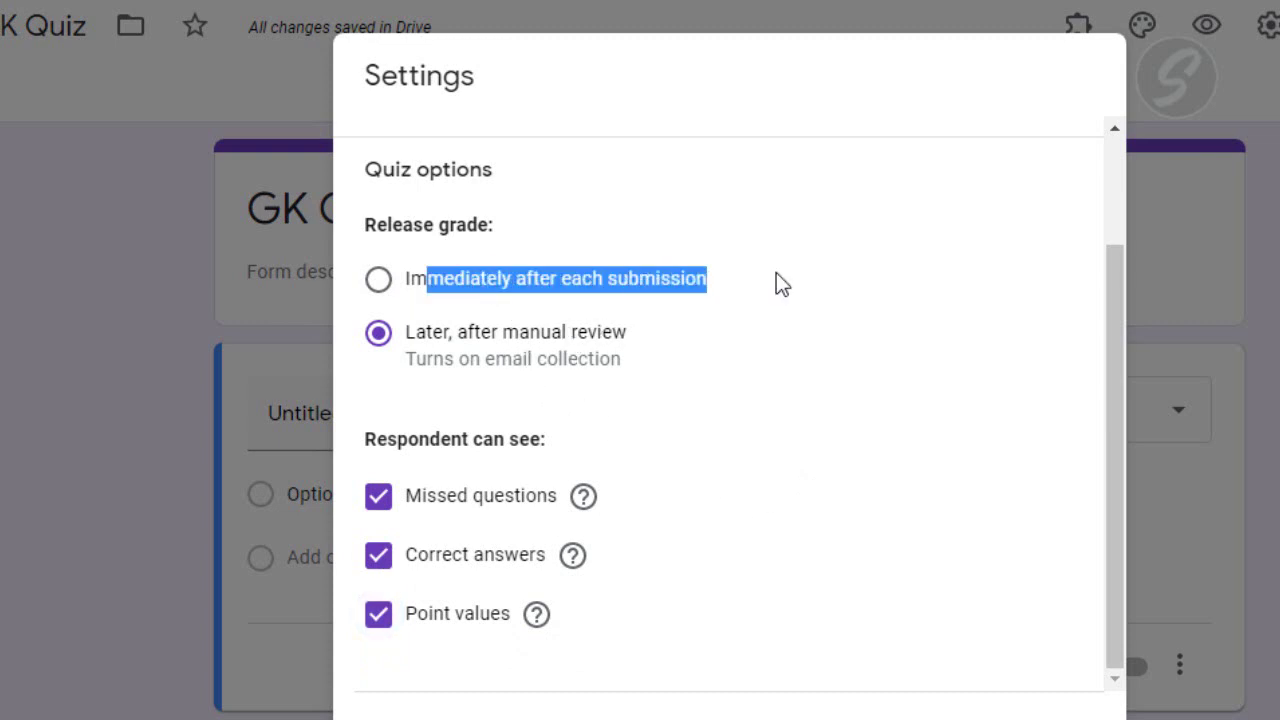
pyautogui.click(396, 284)
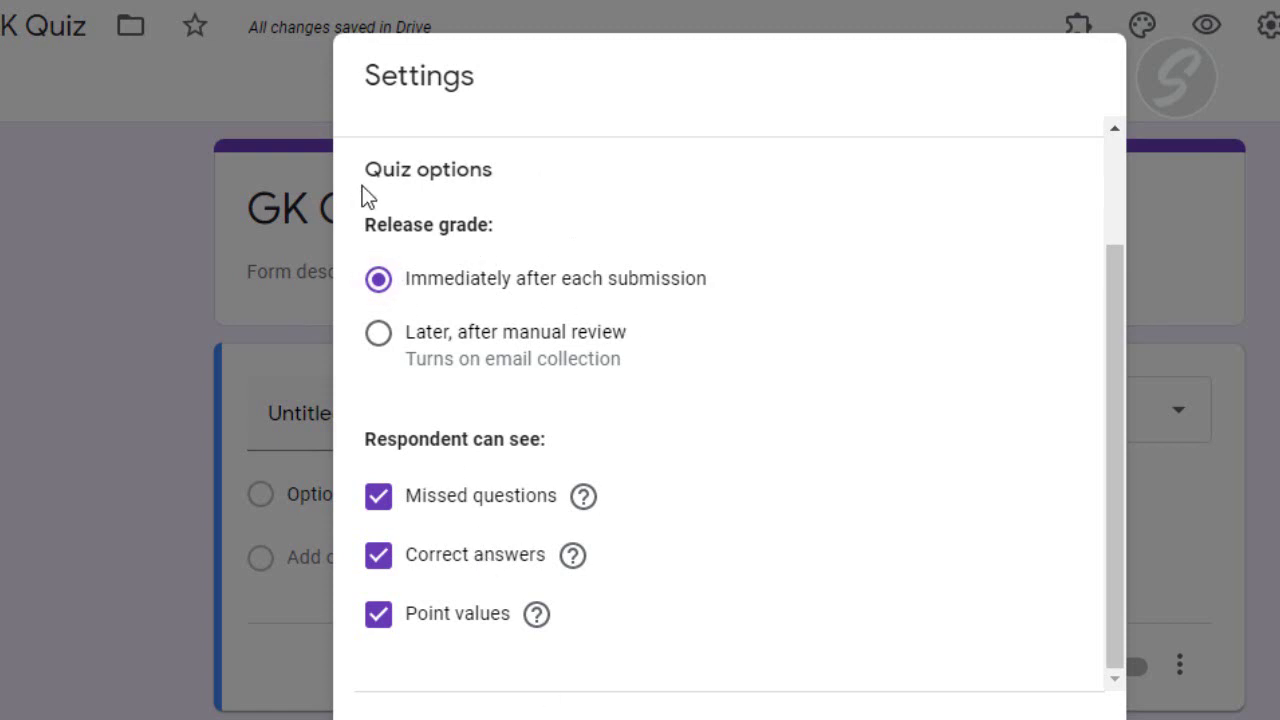
pyautogui.scroll(2, 363, 194)
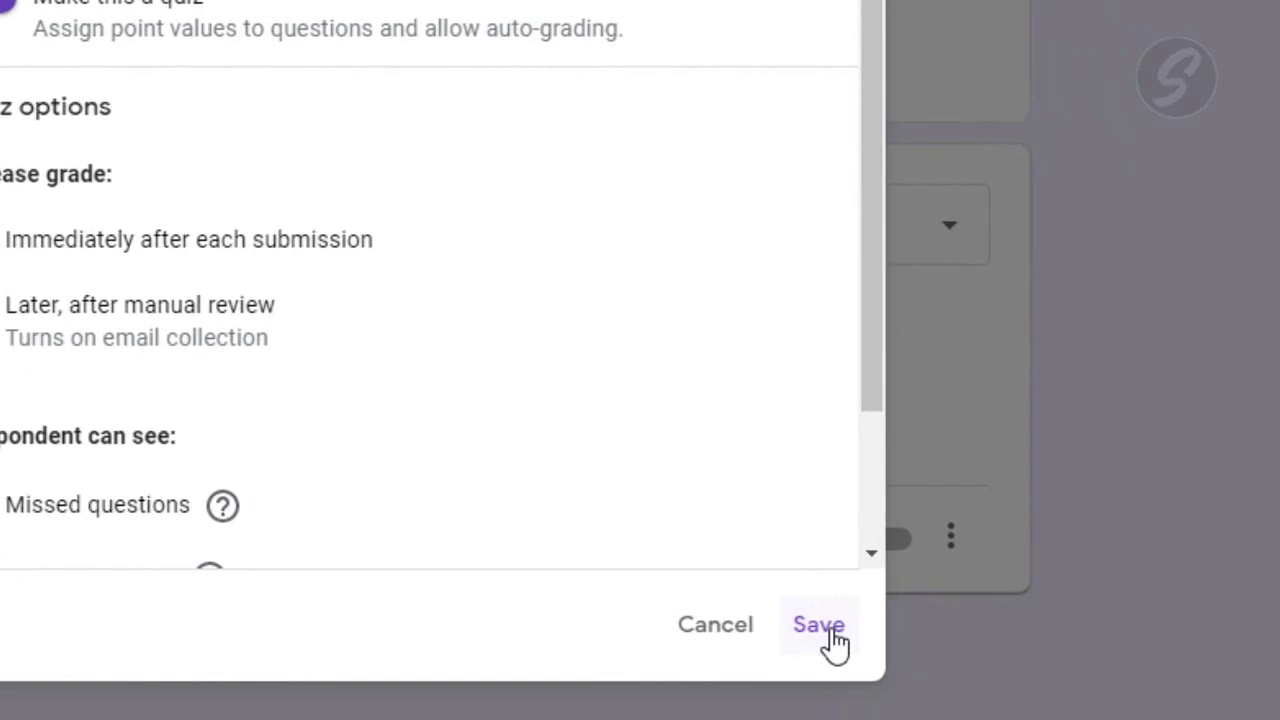
pyautogui.click(829, 630)
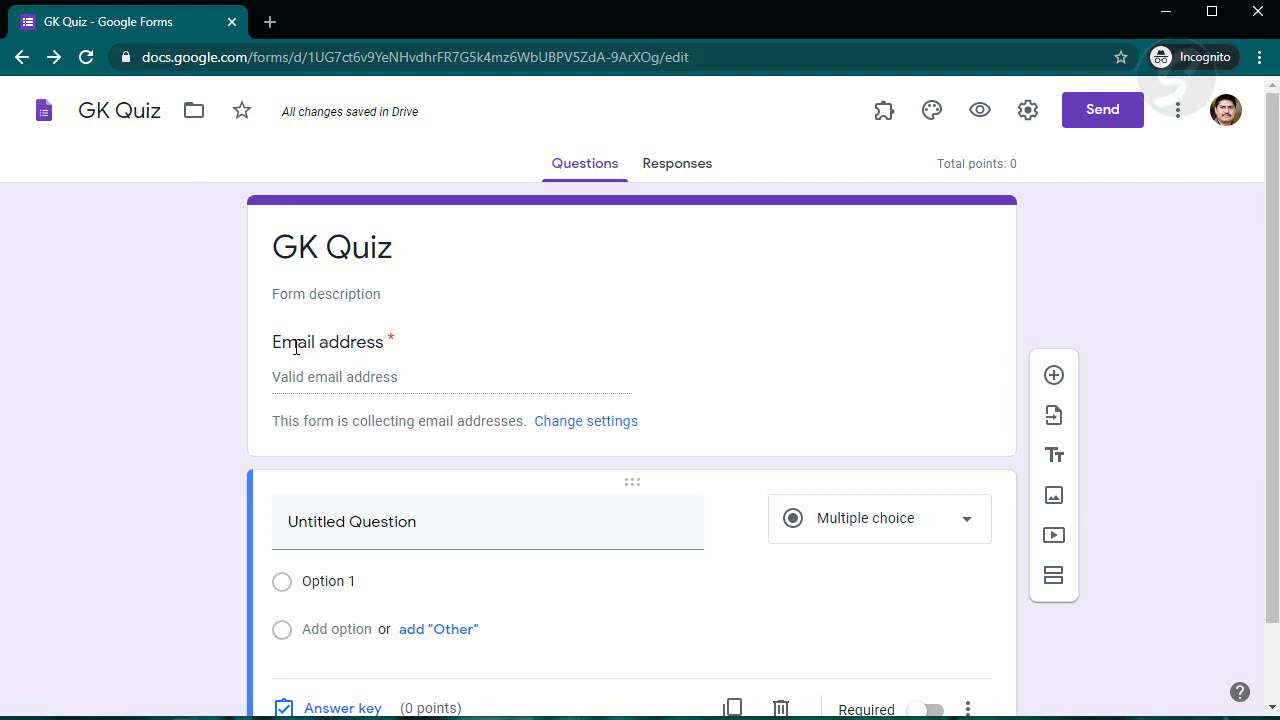
# Reopen the quiz settings to review the release grade and respondent visibility options.
pyautogui.click(1028, 112)
pyautogui.click(830, 220)
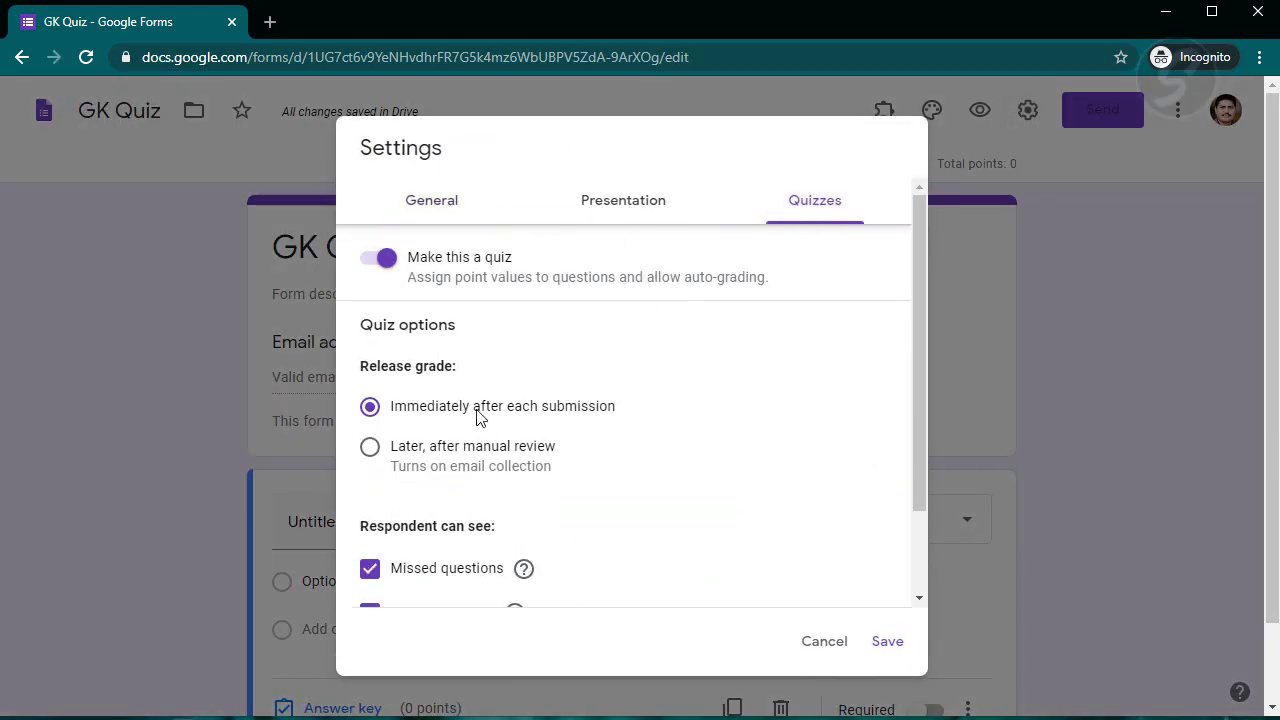
pyautogui.scroll(-2, 491, 366)
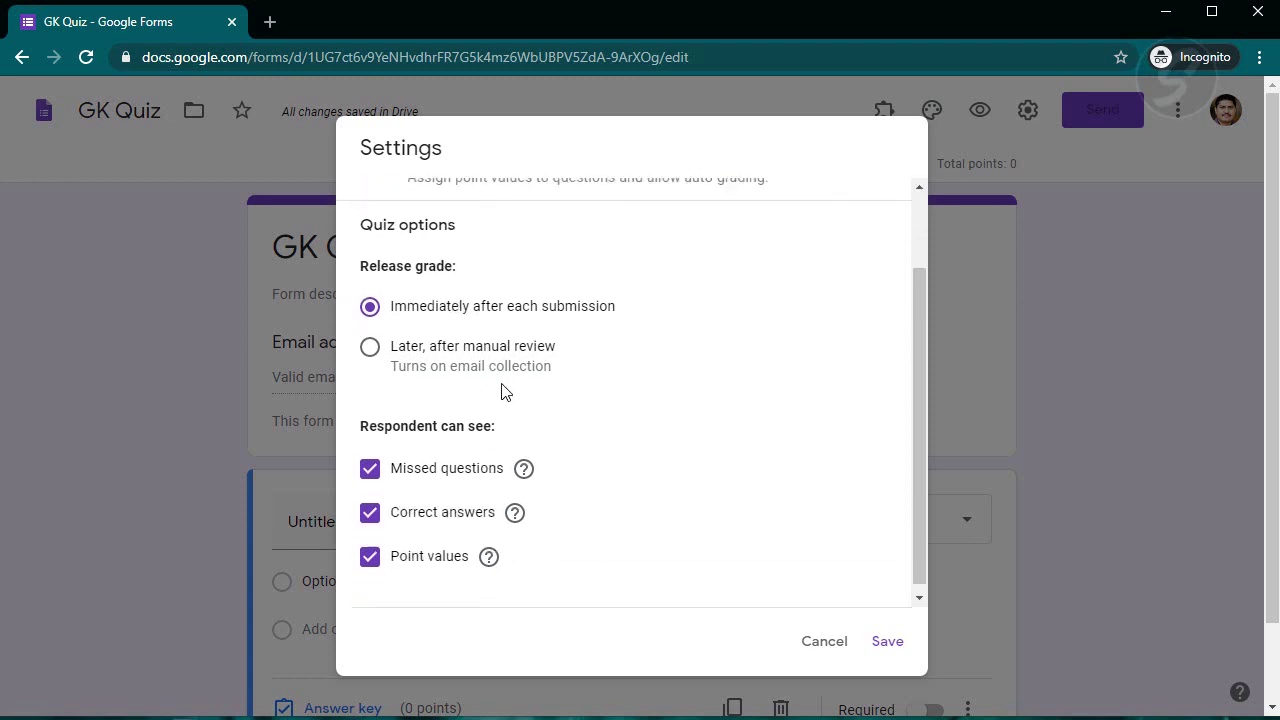
pyautogui.scroll(2, 500, 391)
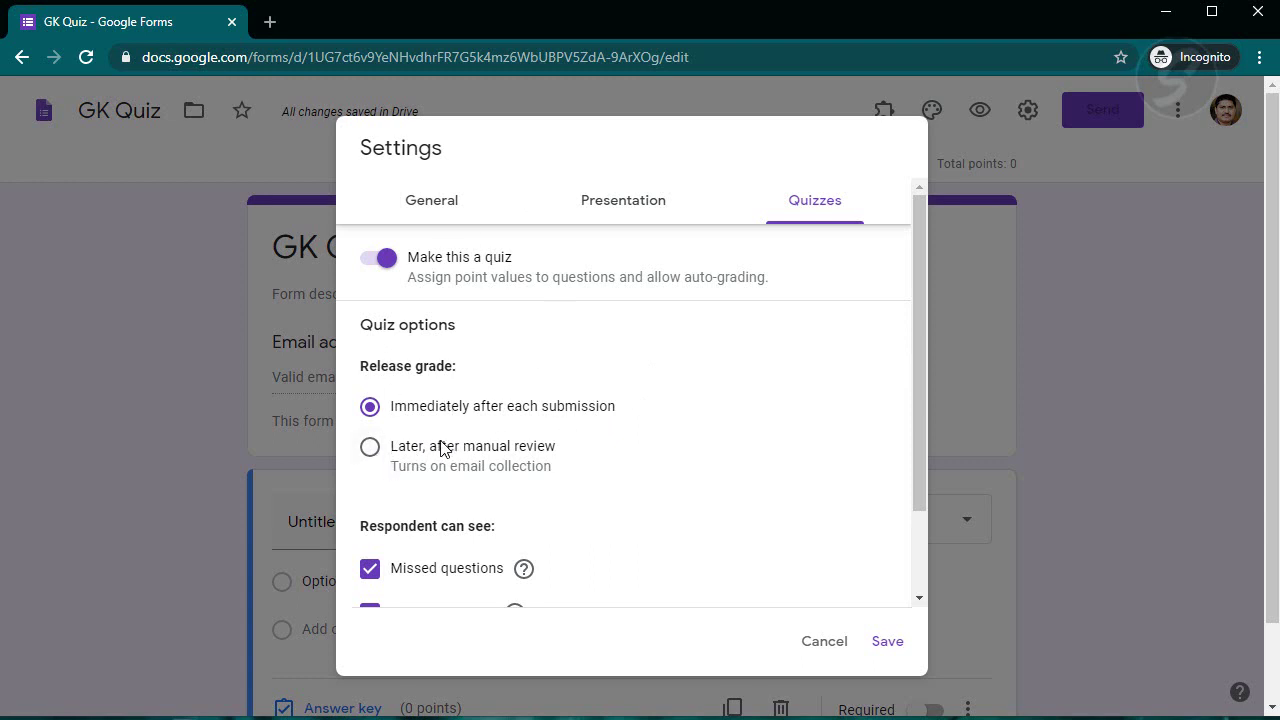
# Try the manual review option for releasing grades and switch back to immediate release.
pyautogui.click(385, 448)
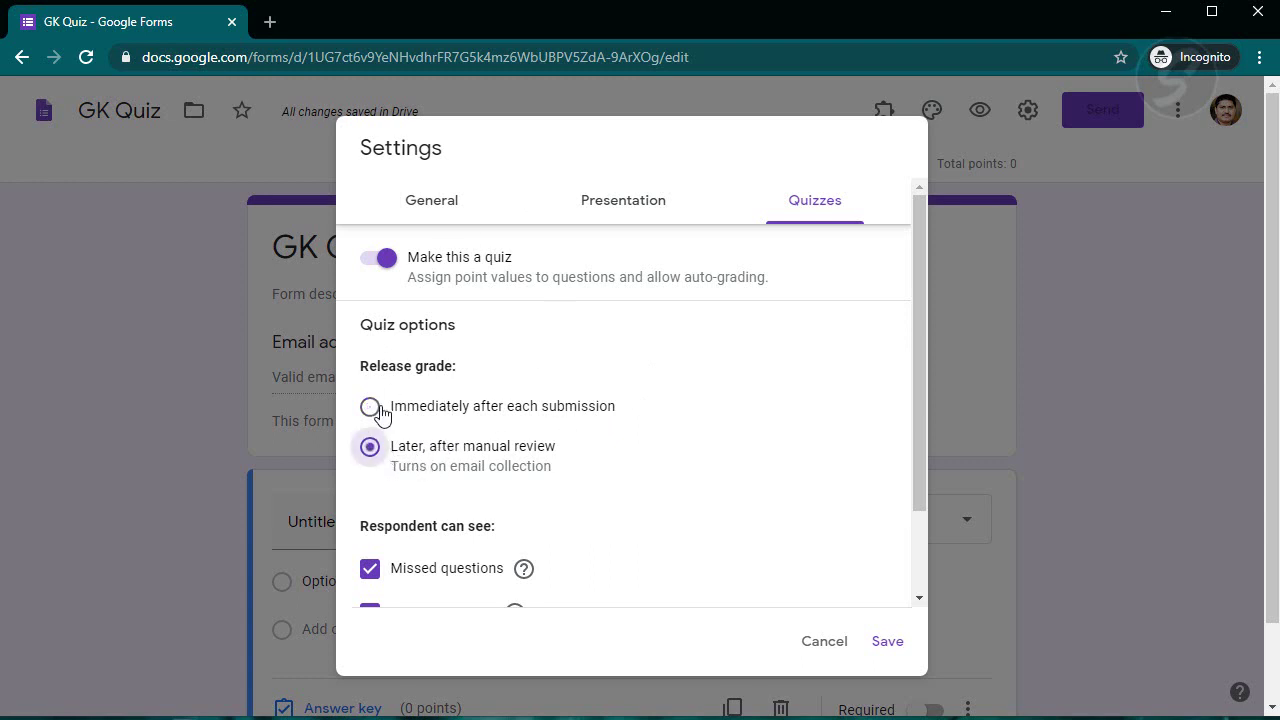
pyautogui.click(372, 407)
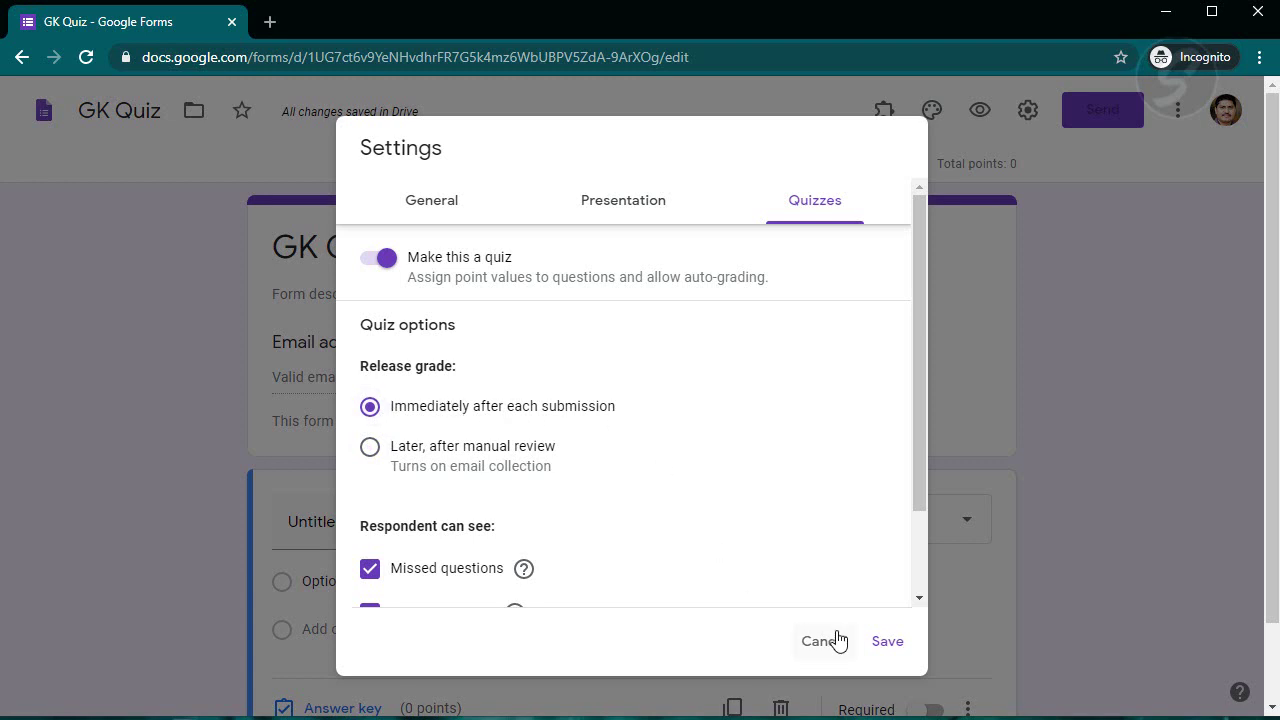
pyautogui.scroll(-2, 686, 346)
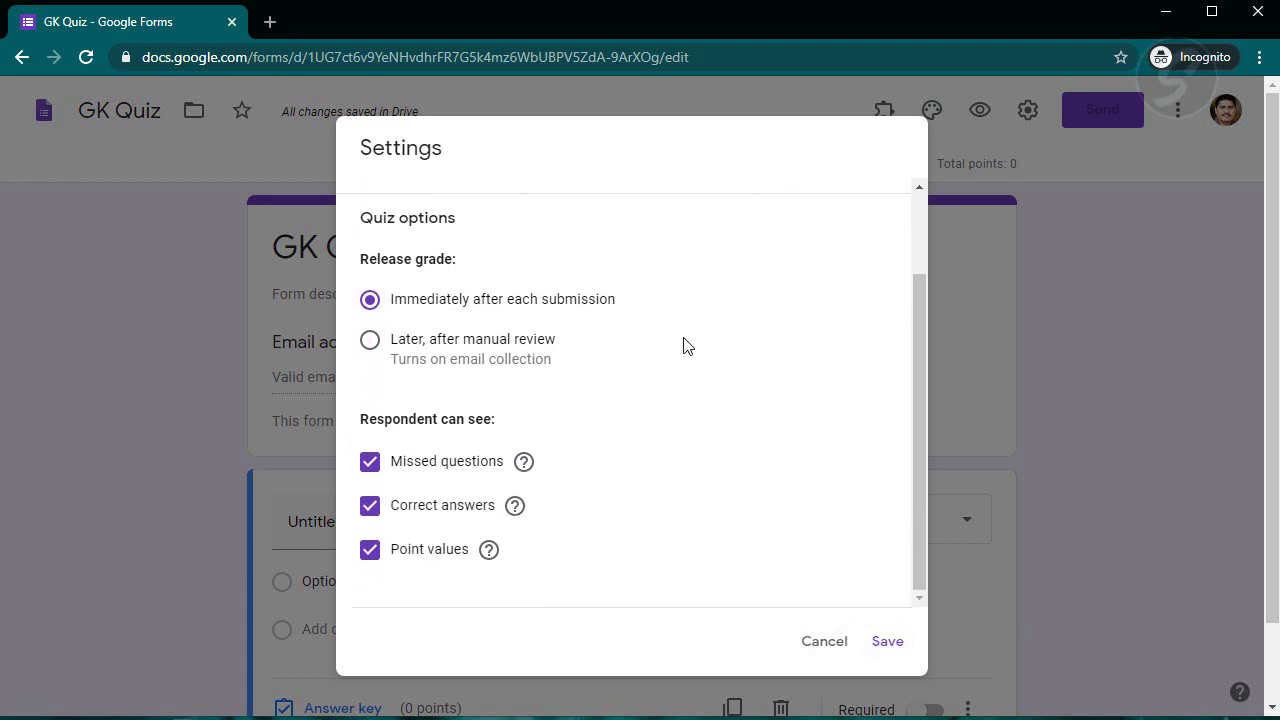
pyautogui.scroll(2, 397, 232)
# Turn off the collection of email addresses in the form's general settings.
pyautogui.click(423, 200)
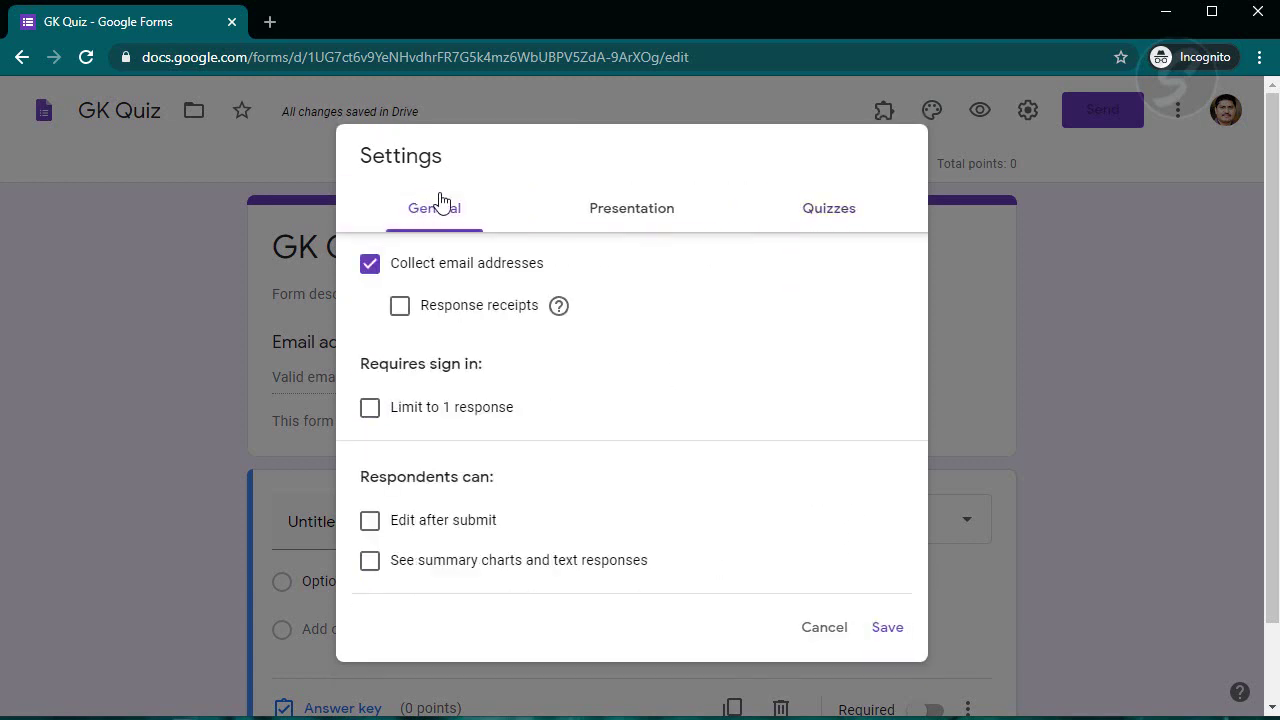
pyautogui.click(372, 266)
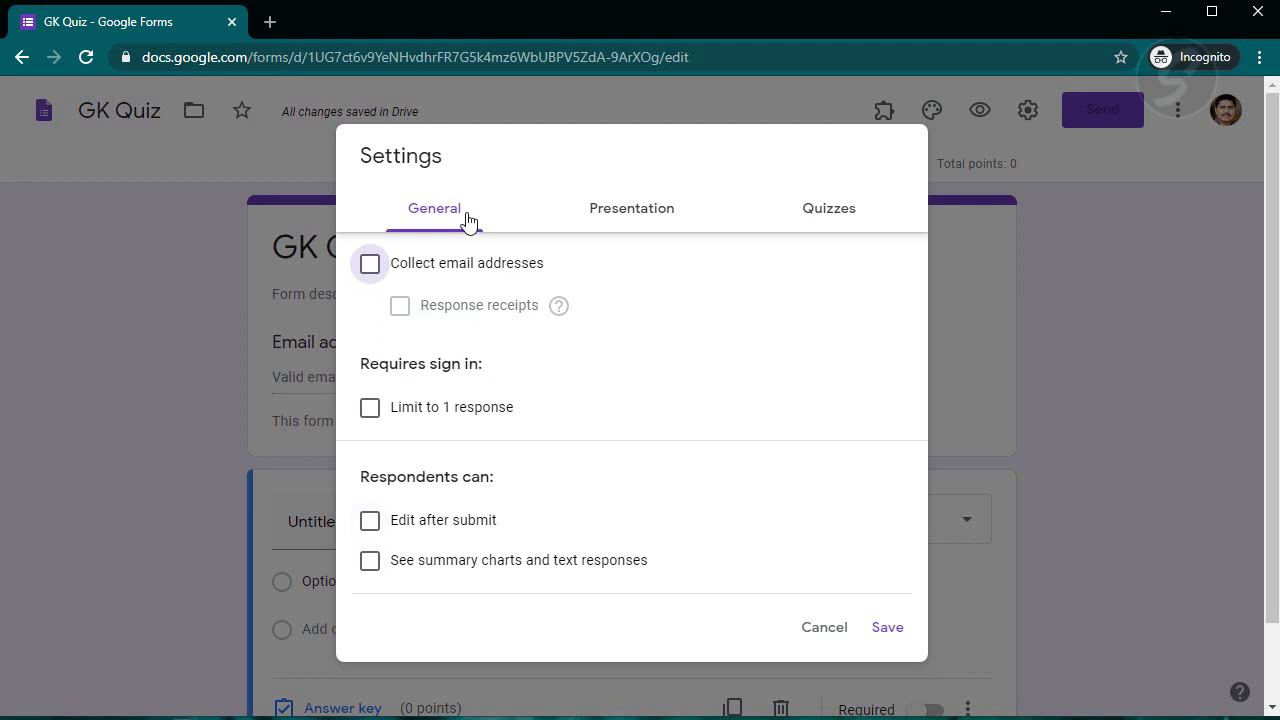
# Try limiting respondents to 1 response and leave the limit turned off.
pyautogui.click(370, 410)
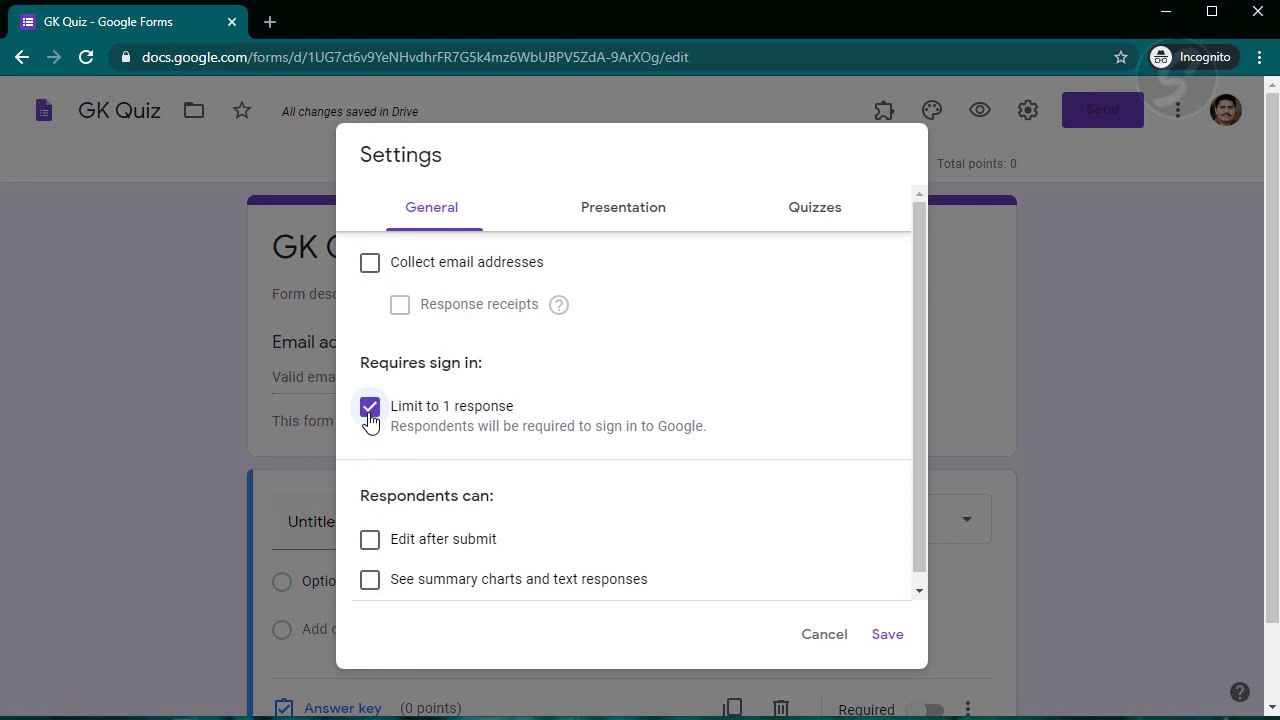
pyautogui.click(370, 418)
pyautogui.click(373, 414)
pyautogui.click(370, 410)
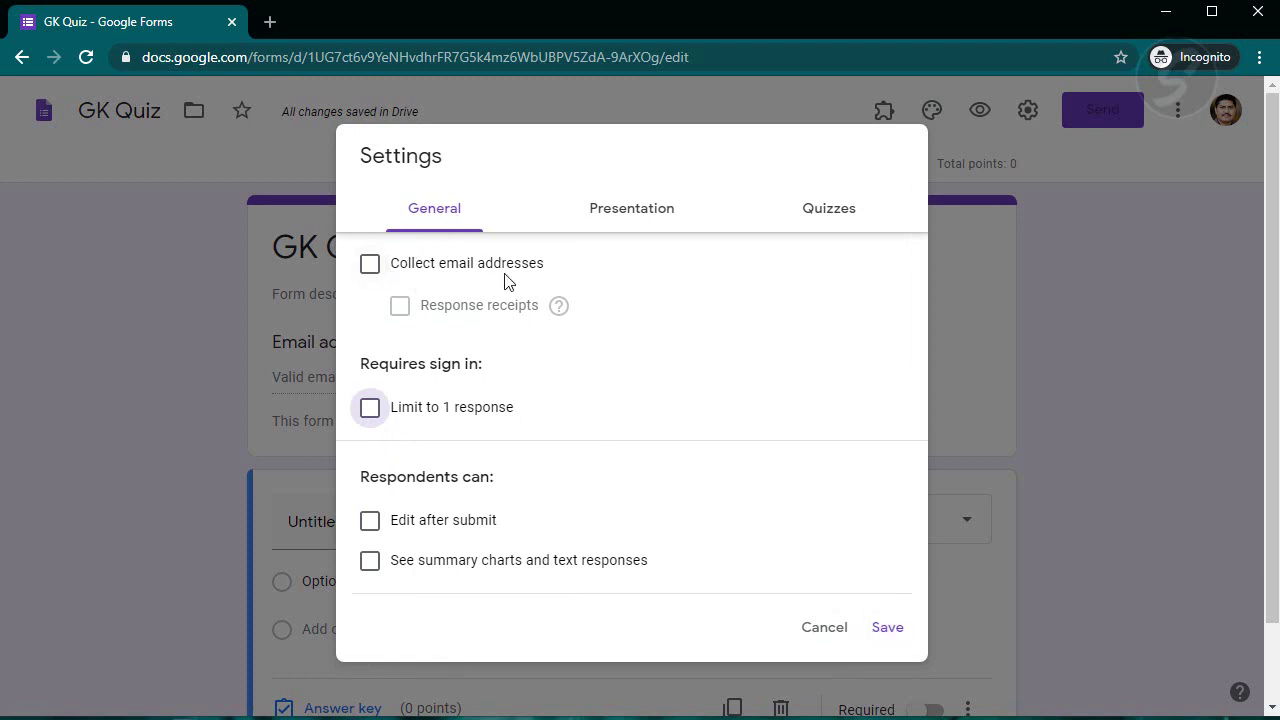
# Toggle email address collection on and off again, and save the settings with it off.
pyautogui.click(371, 264)
pyautogui.click(373, 268)
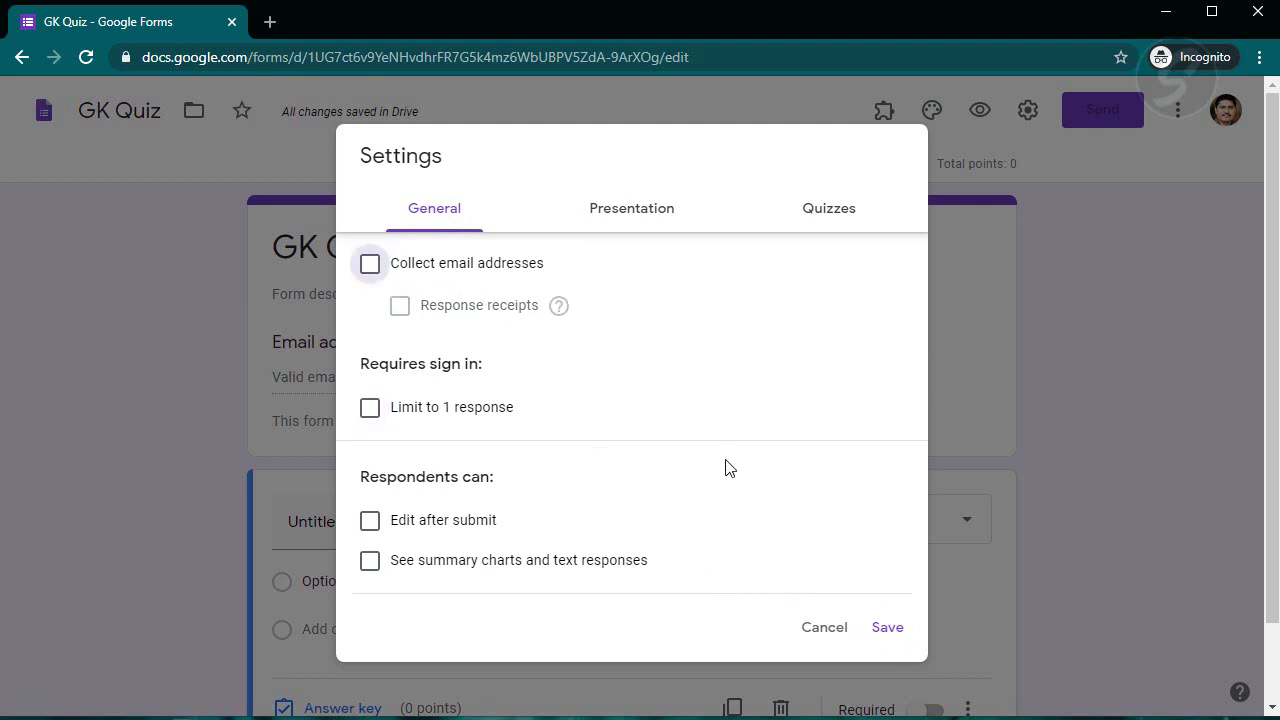
pyautogui.click(889, 632)
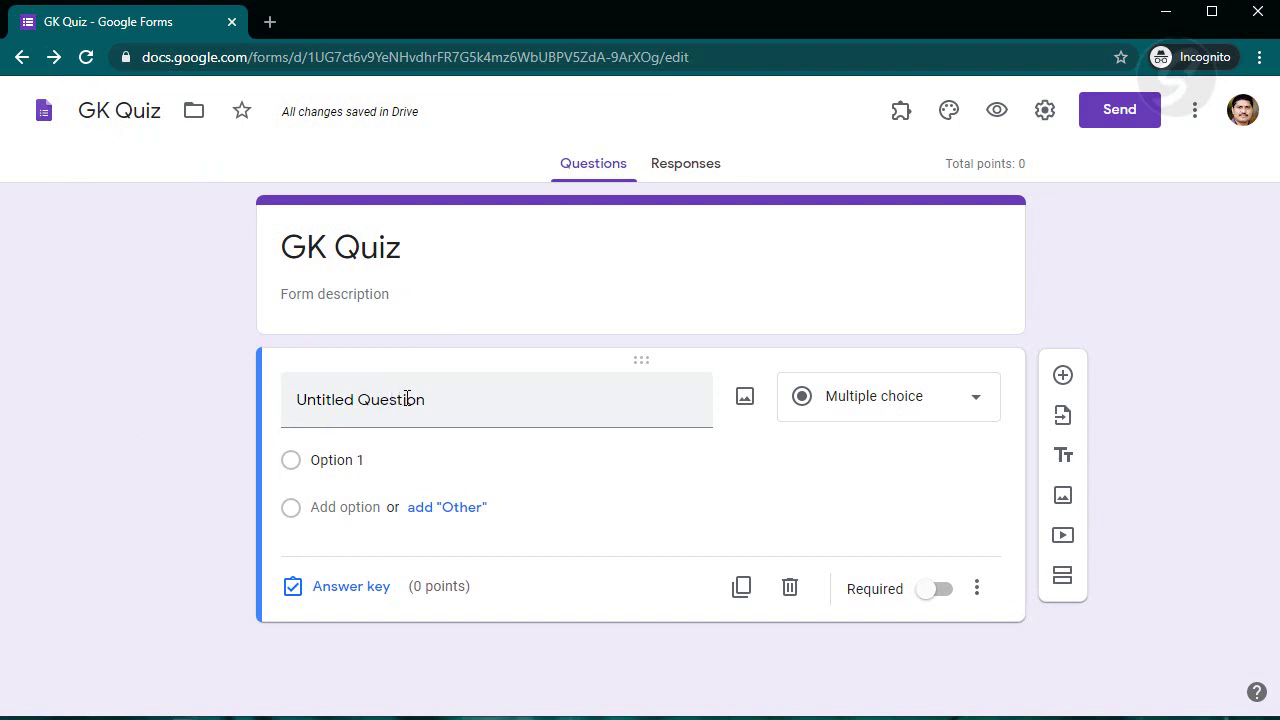
# Replace the untitled question's text with question 1, asking which country agreed to accept rupee payment for oil and petroleum exports to India instead of dollars.
pyautogui.click(437, 398)
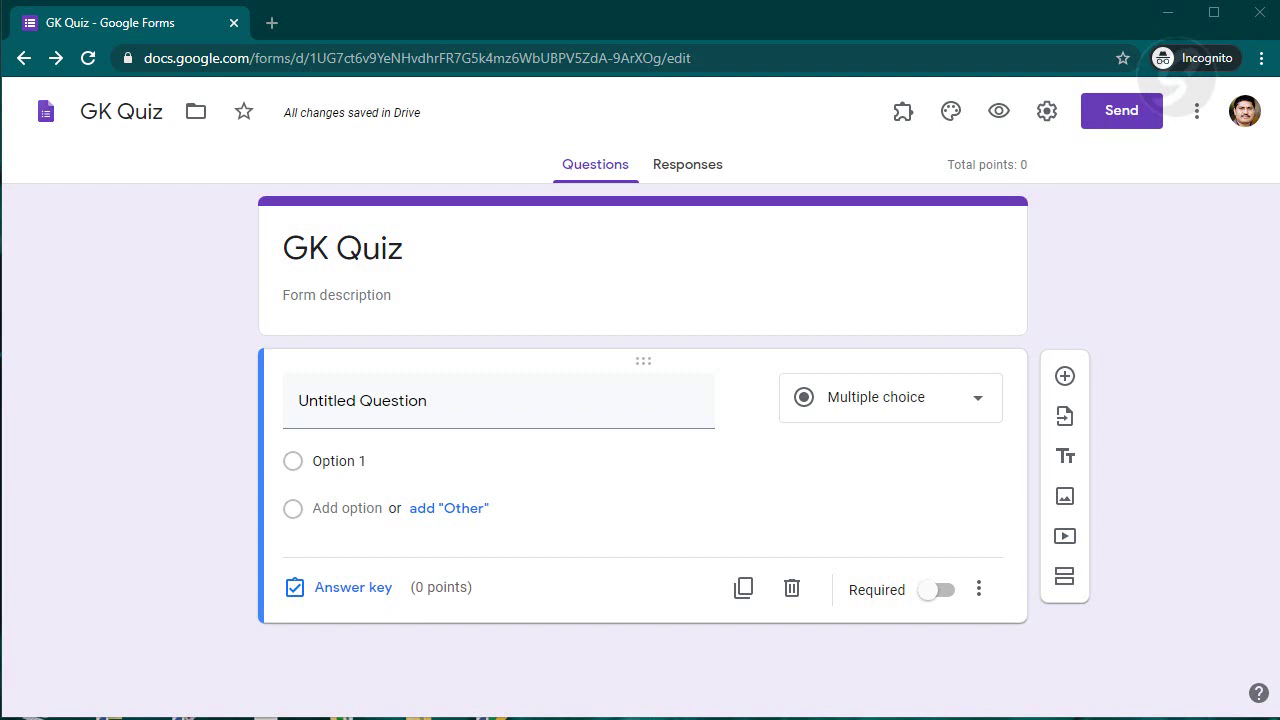
pyautogui.click(434, 411)
pyautogui.write('1.Which of the following countries has agreed to accept the payment of export of oil and petroleum products to India, in rupee terms instead of dollar or any other currency?')
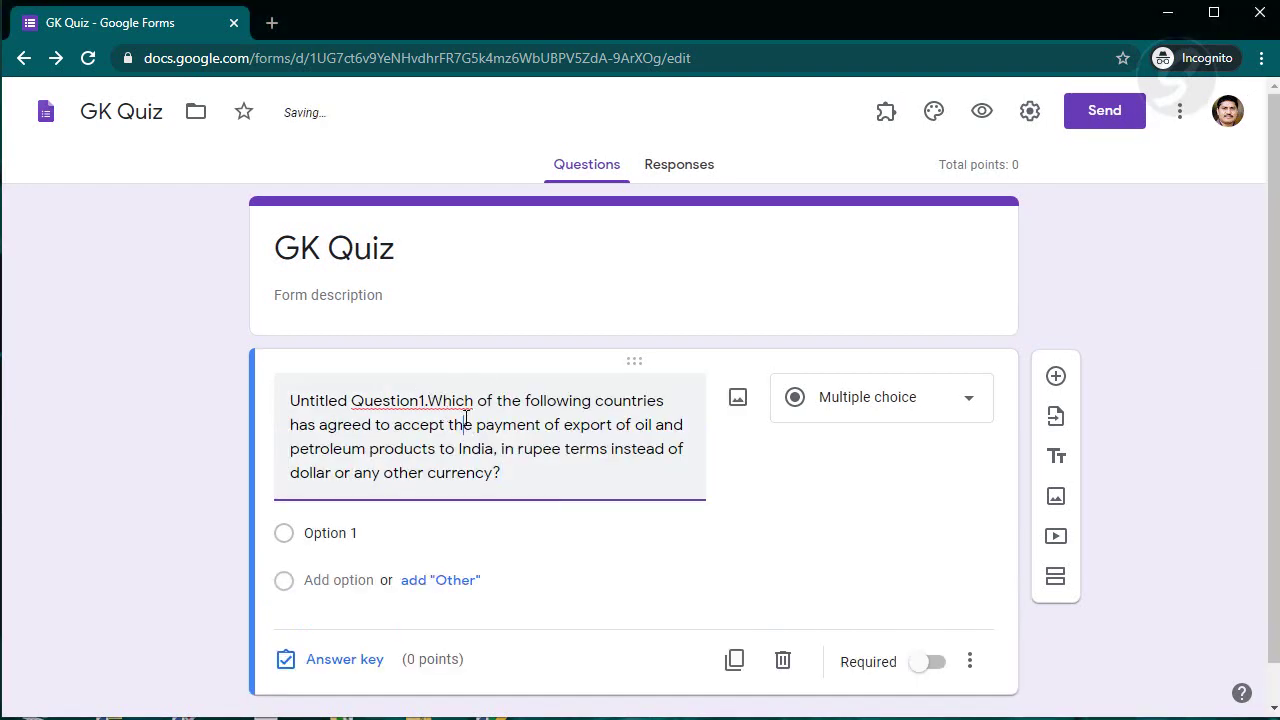
pyautogui.doubleClick(465, 424)
pyautogui.hotkey('ctrl', 'a')
pyautogui.write('1.Which of the following countries has agreed to accept the payment of export of oil and petroleum products to India, in rupee terms instead of dollar or any other currency?')
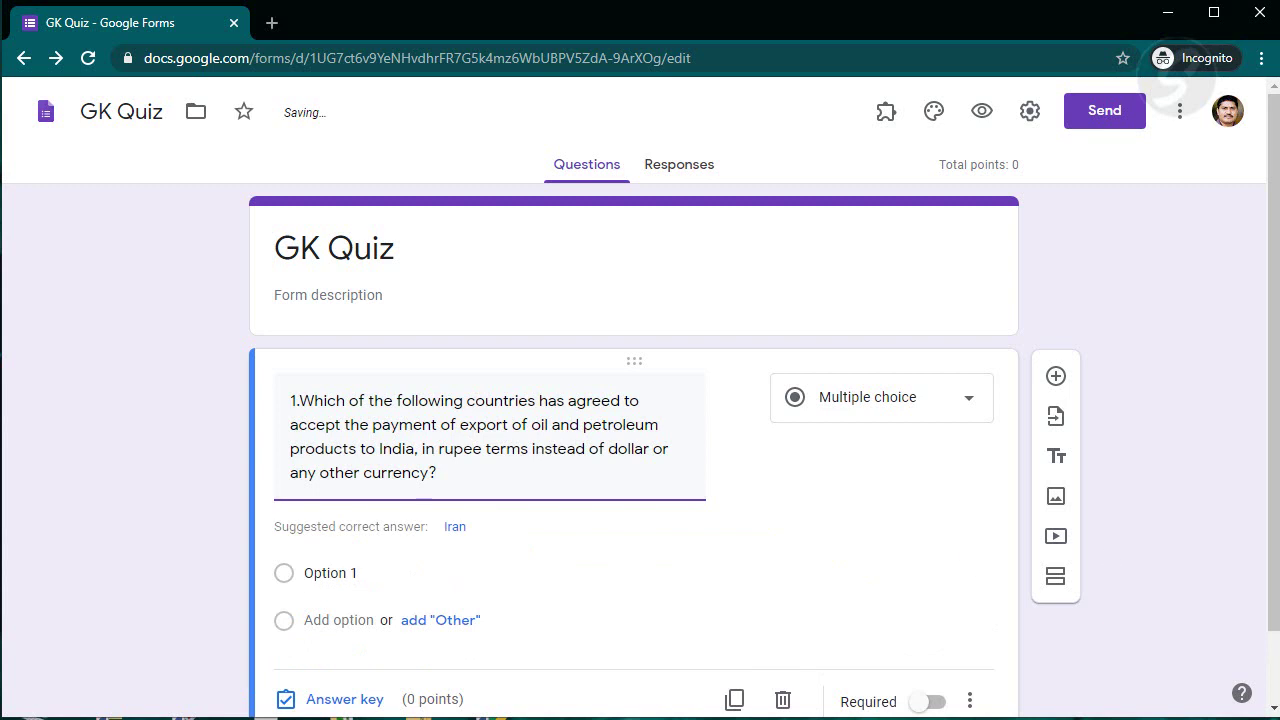
# Enter Kuwait and UAE as the first two answer options of question 1 and include an "Other" choice.
pyautogui.click(366, 574)
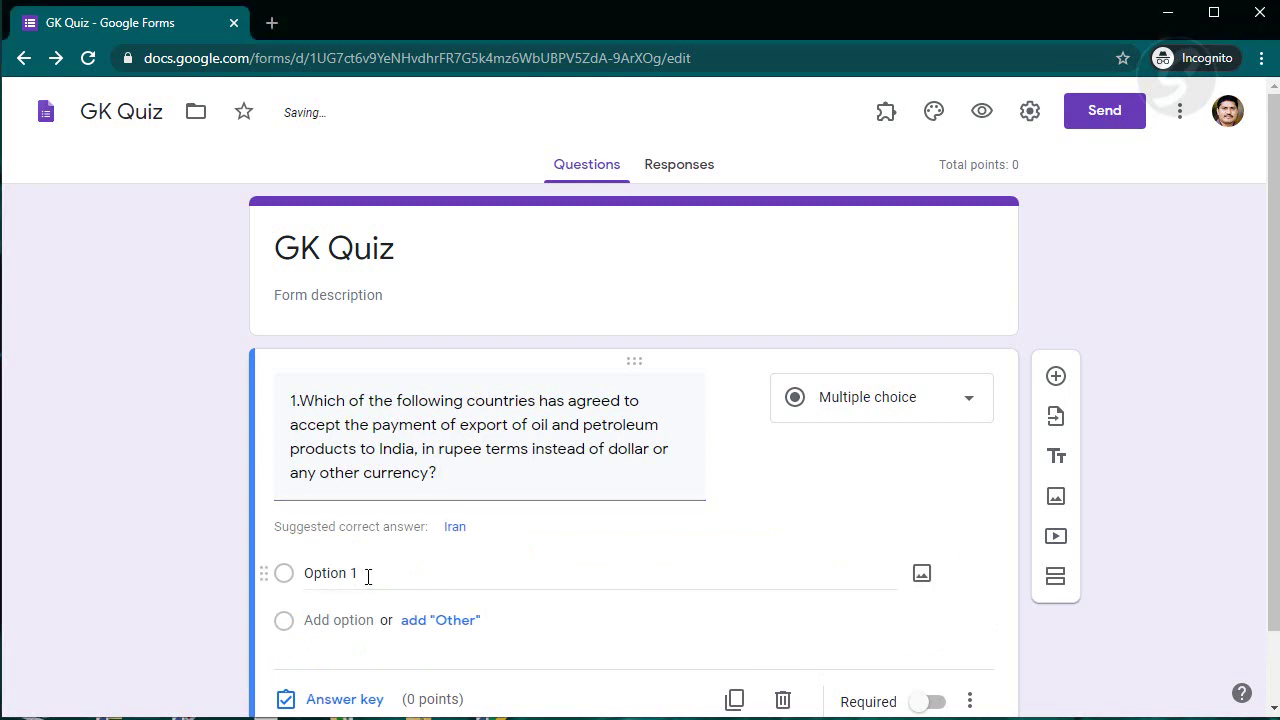
pyautogui.write('Kuwait')
pyautogui.click(440, 621)
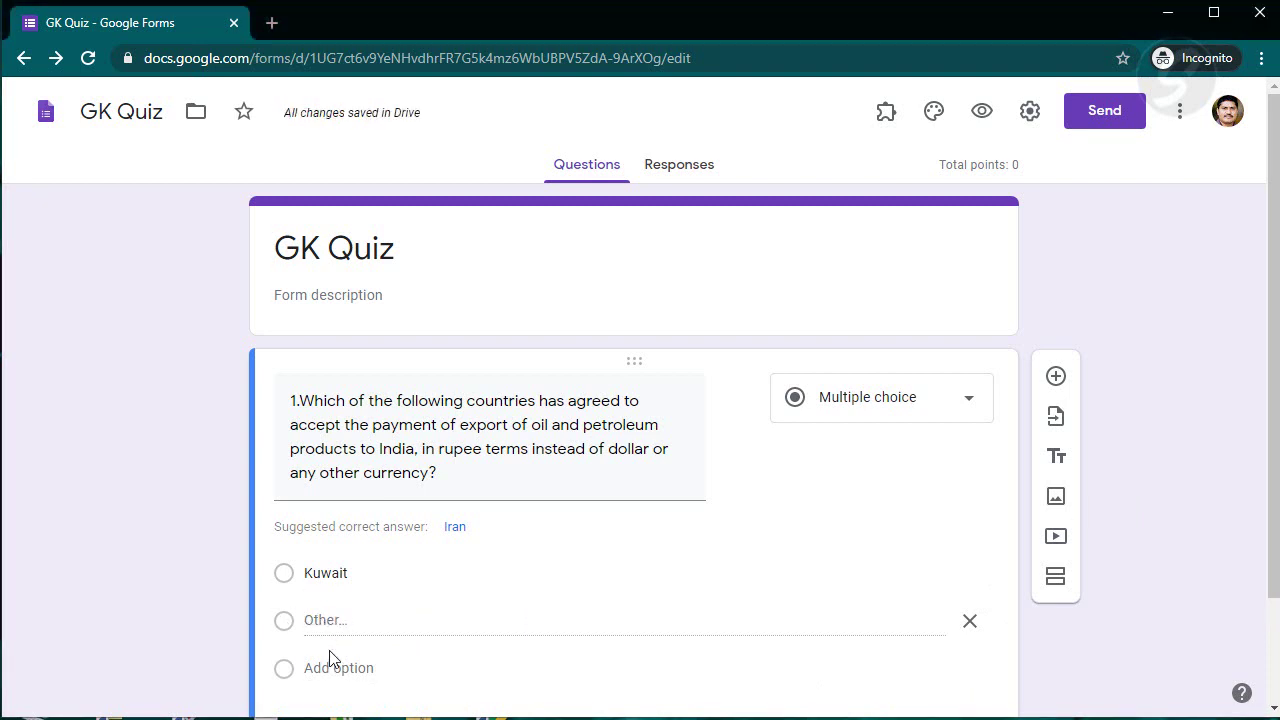
pyautogui.tripleClick(333, 618)
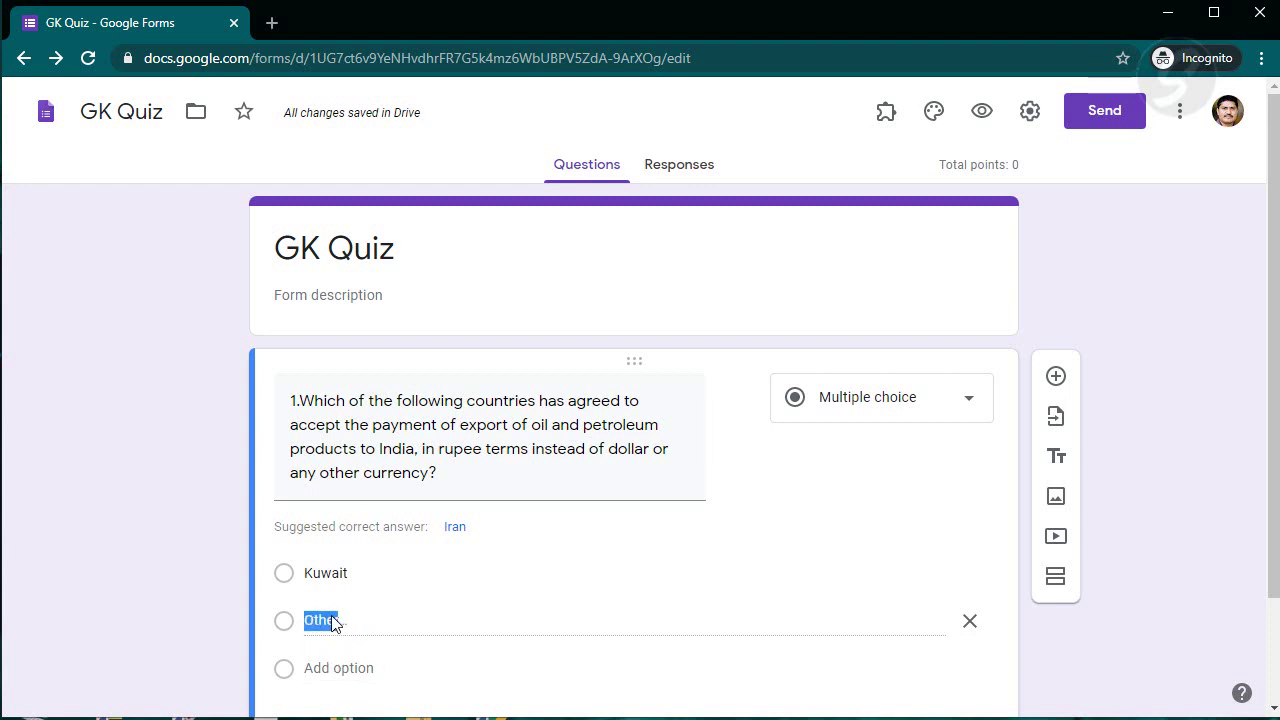
pyautogui.click(389, 631)
pyautogui.click(355, 672)
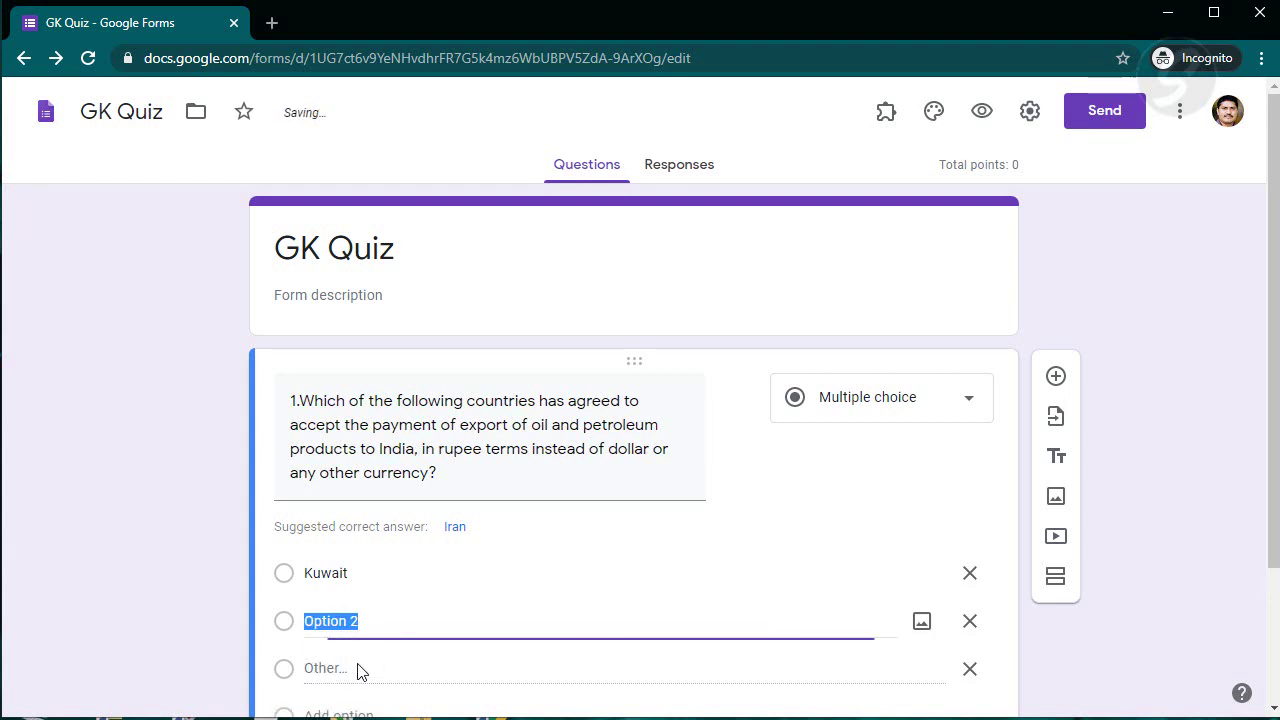
pyautogui.write('UAE')
# Add Iran and Iraq as the third and fourth answer options of question 1.
pyautogui.scroll(-2, 414, 609)
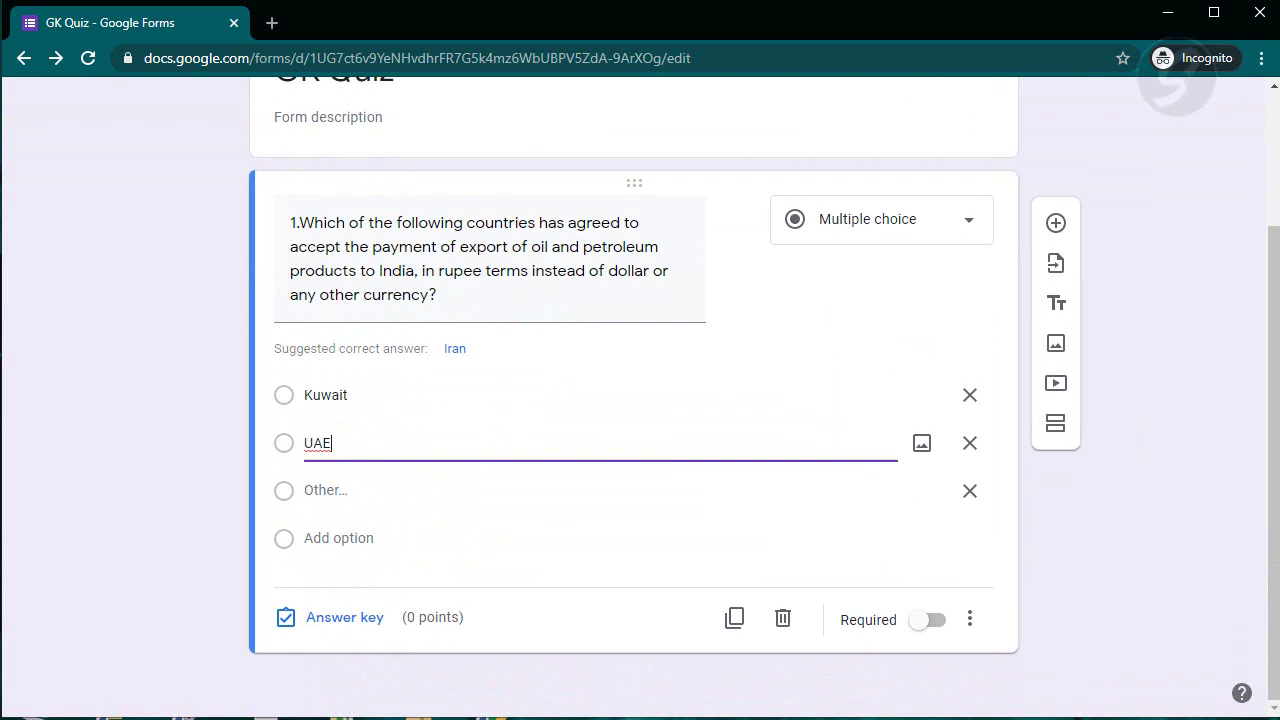
pyautogui.click(312, 717)
pyautogui.click(353, 540)
pyautogui.write('Iran')
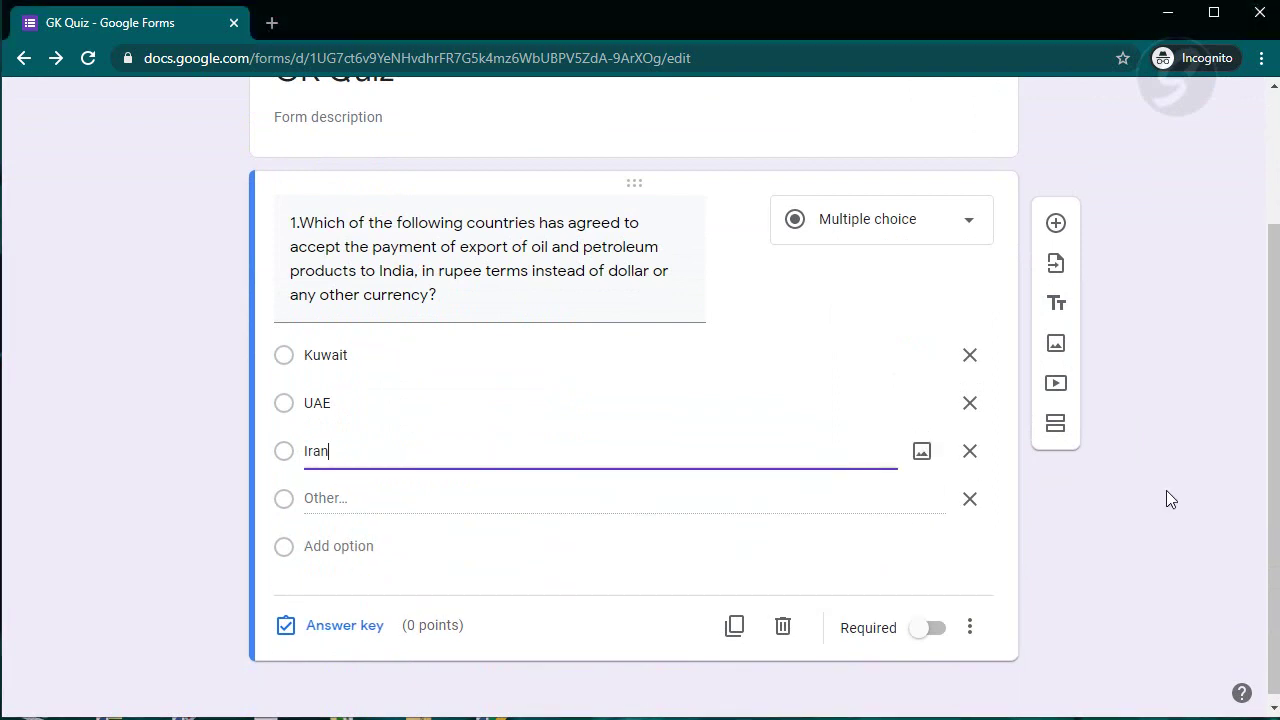
pyautogui.click(333, 545)
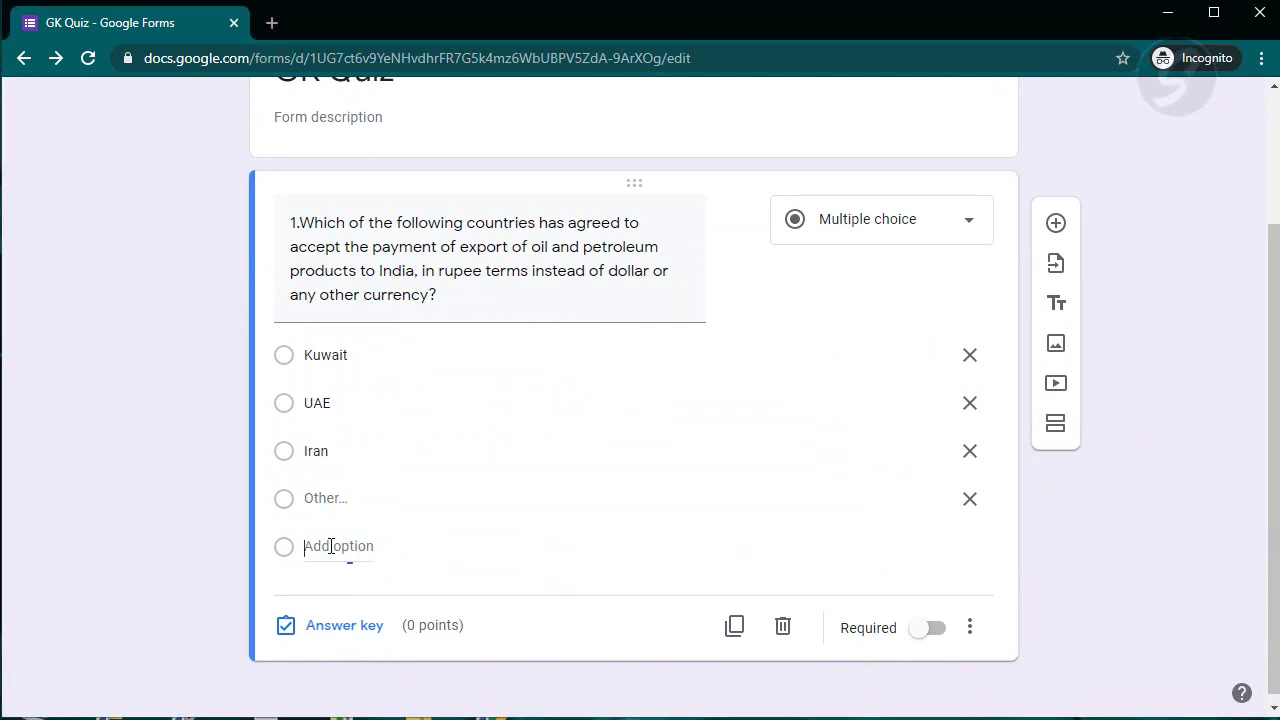
pyautogui.write('Iraq')
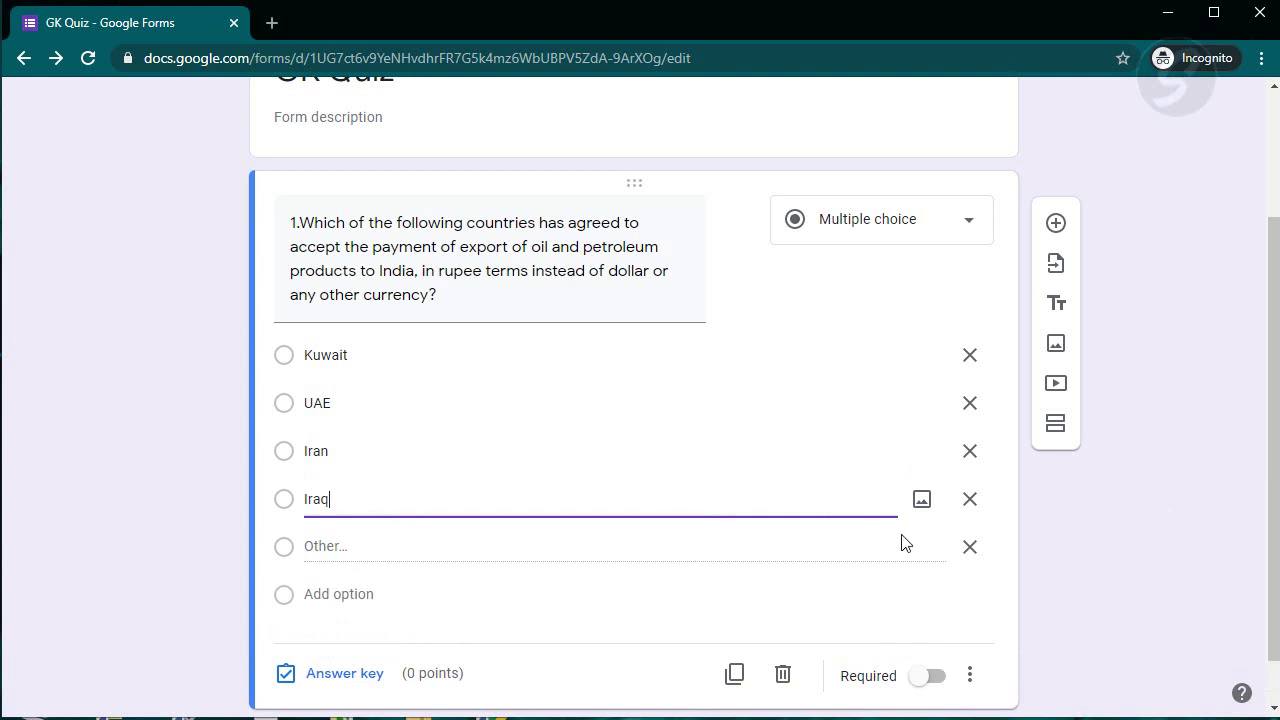
# Mark Iran as the correct answer in question 1's answer key and set the question's value to 1 point.
pyautogui.scroll(1, 400, 480)
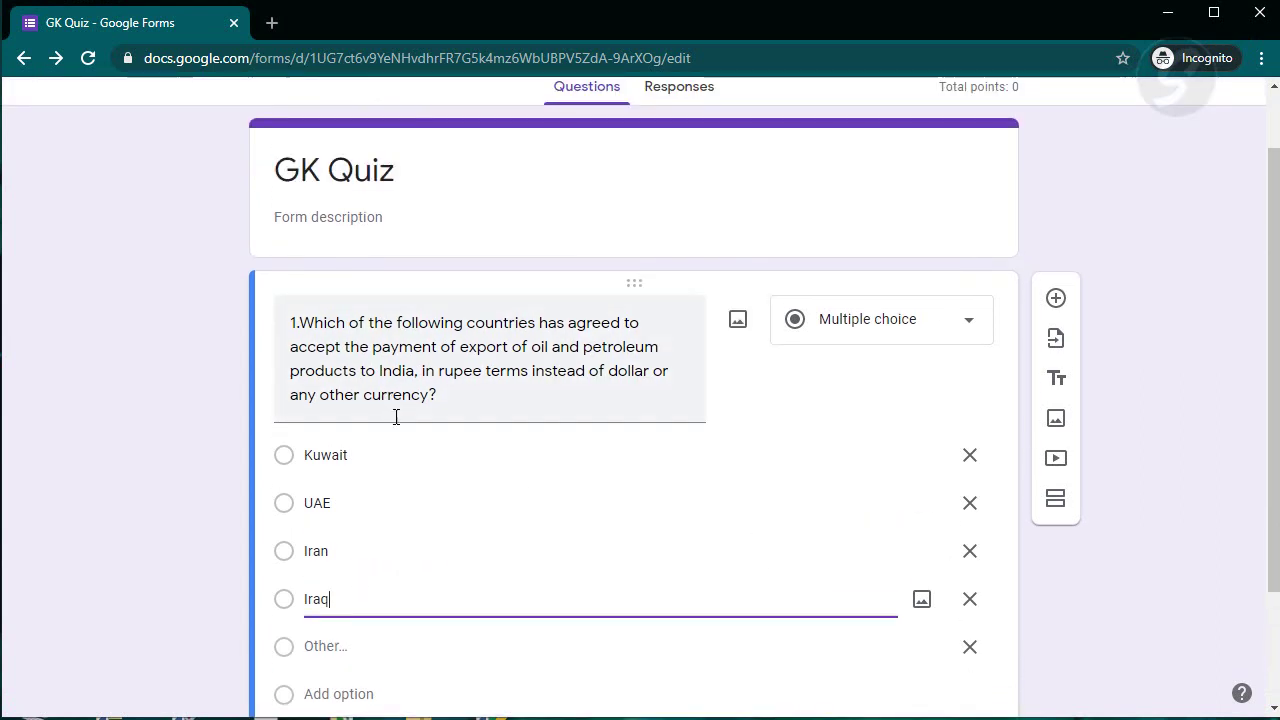
pyautogui.scroll(-1, 400, 420)
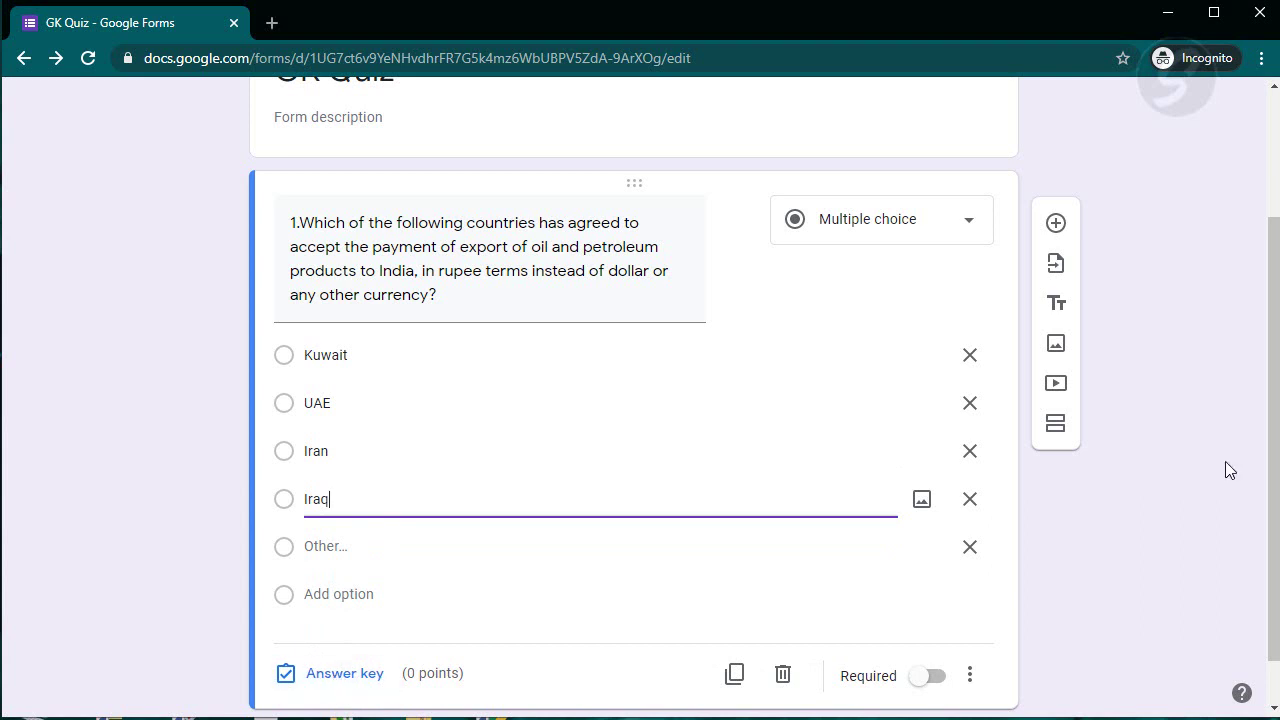
pyautogui.scroll(-1, 494, 554)
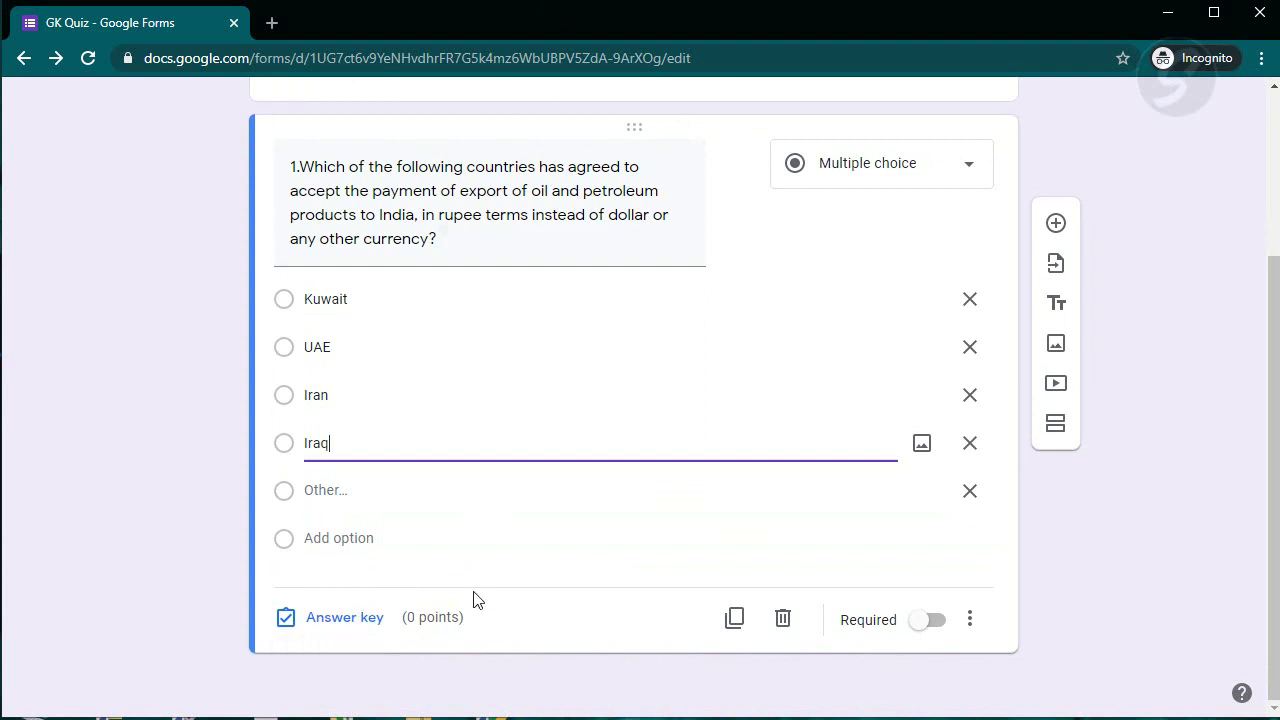
pyautogui.click(344, 618)
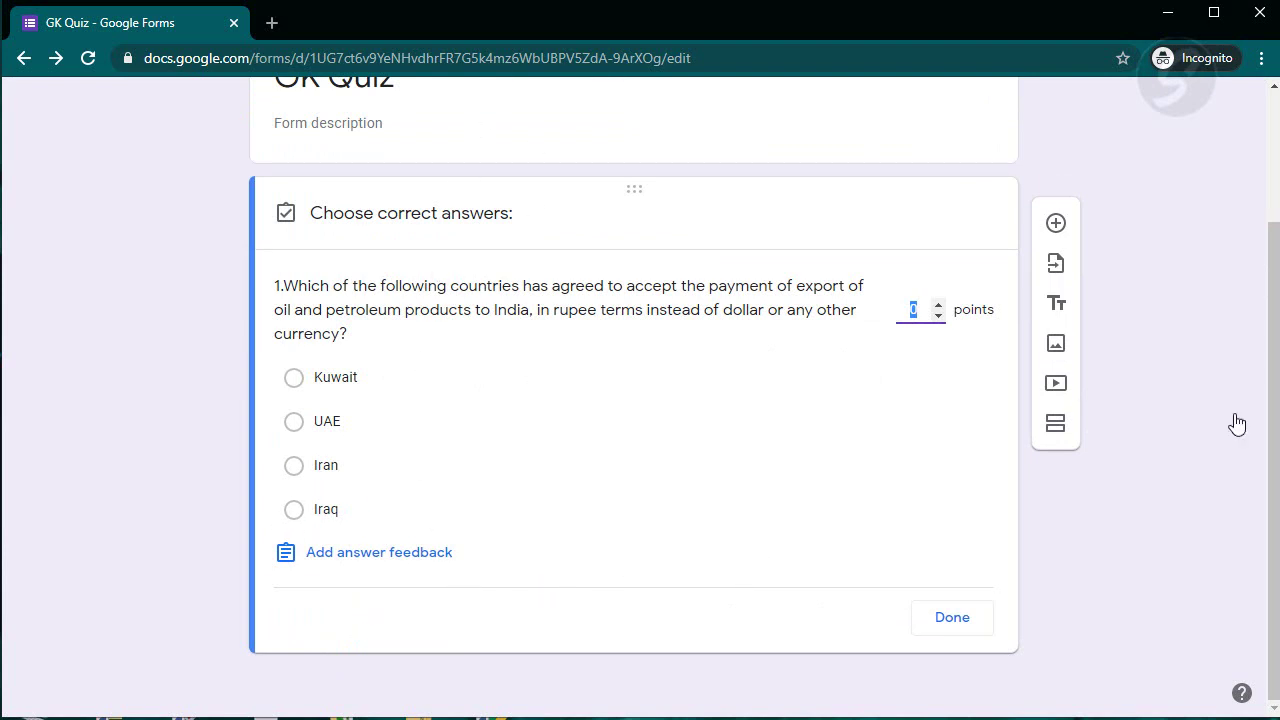
pyautogui.click(296, 467)
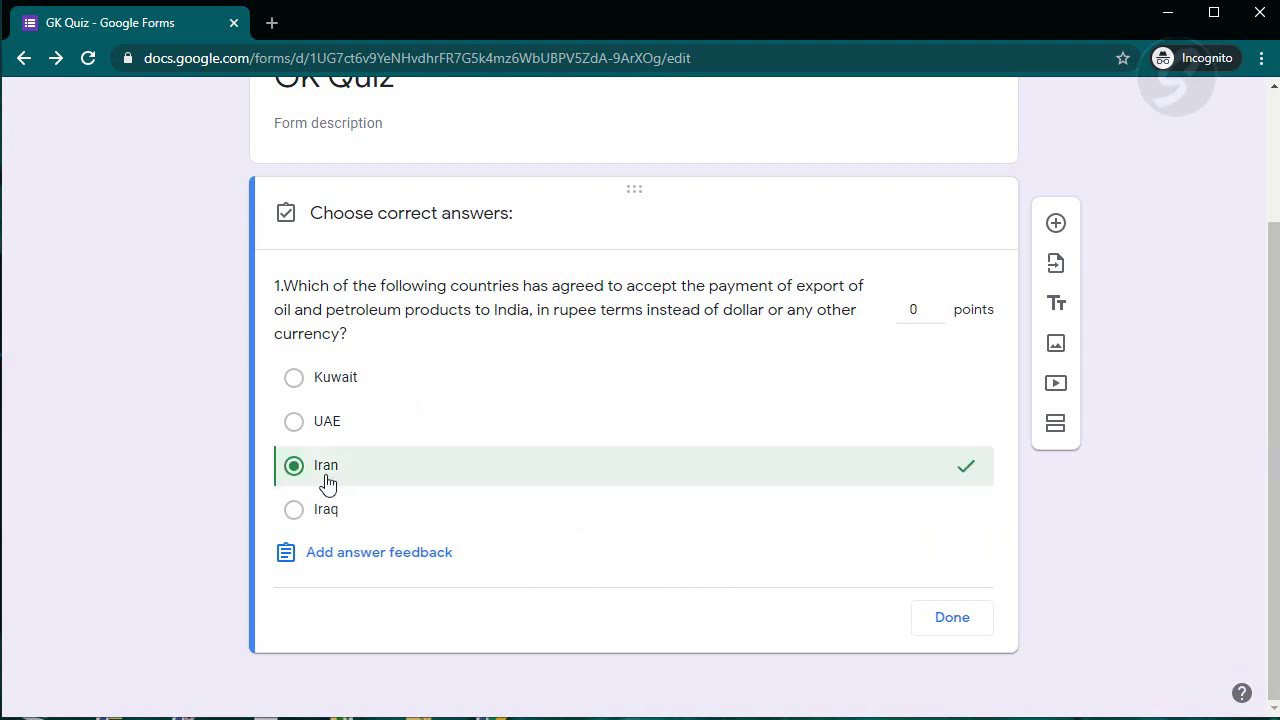
pyautogui.click(921, 310)
pyautogui.click(952, 619)
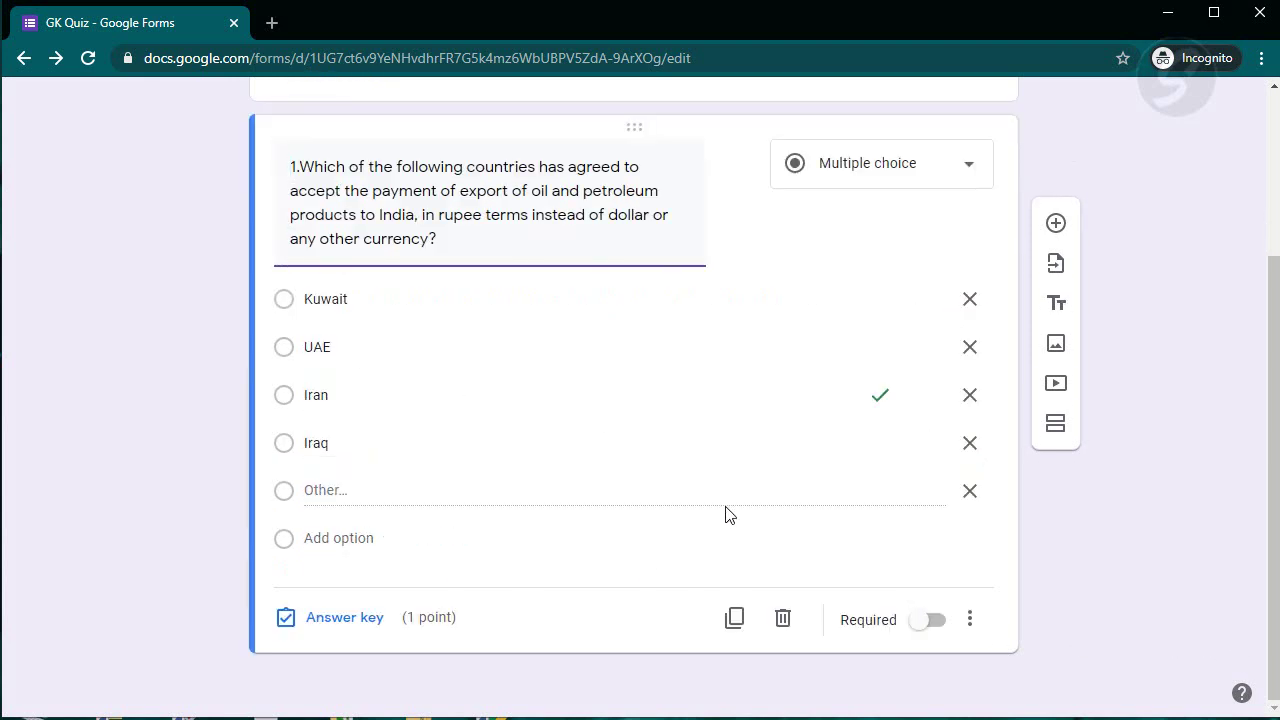
pyautogui.scroll(1, 728, 516)
pyautogui.scroll(-1, 728, 508)
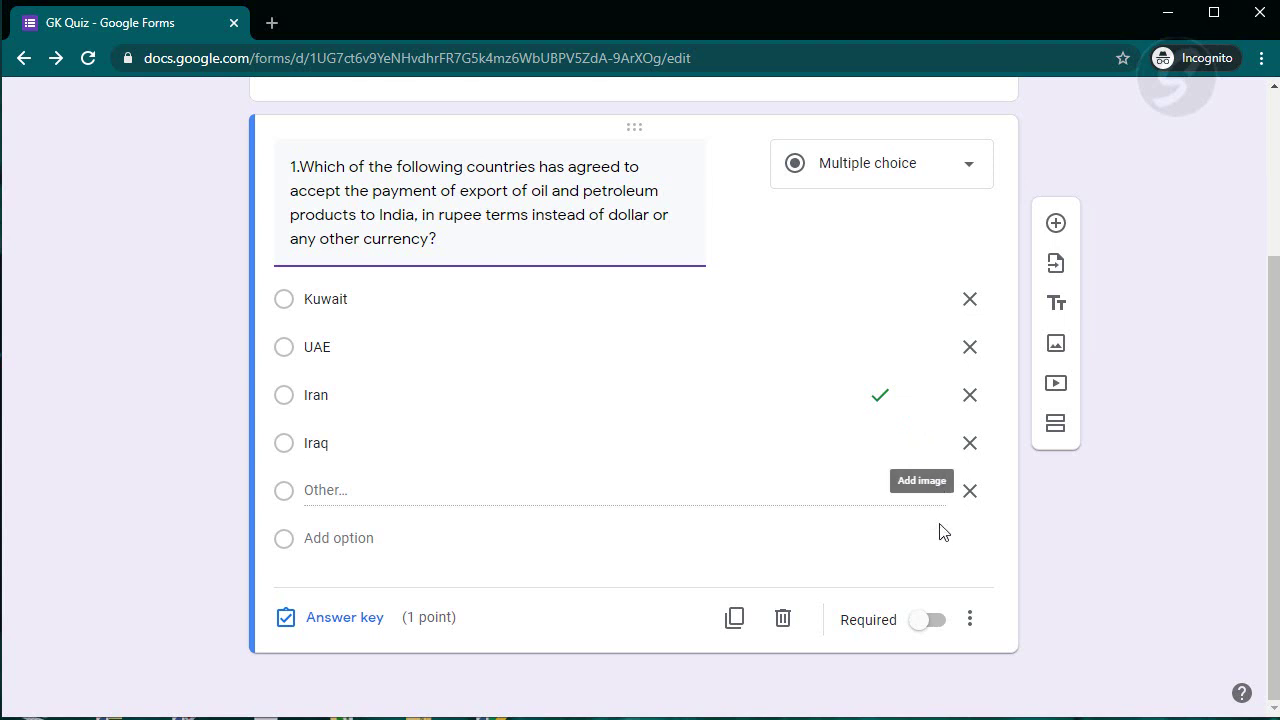
pyautogui.scroll(2, 880, 543)
pyautogui.scroll(-2, 891, 550)
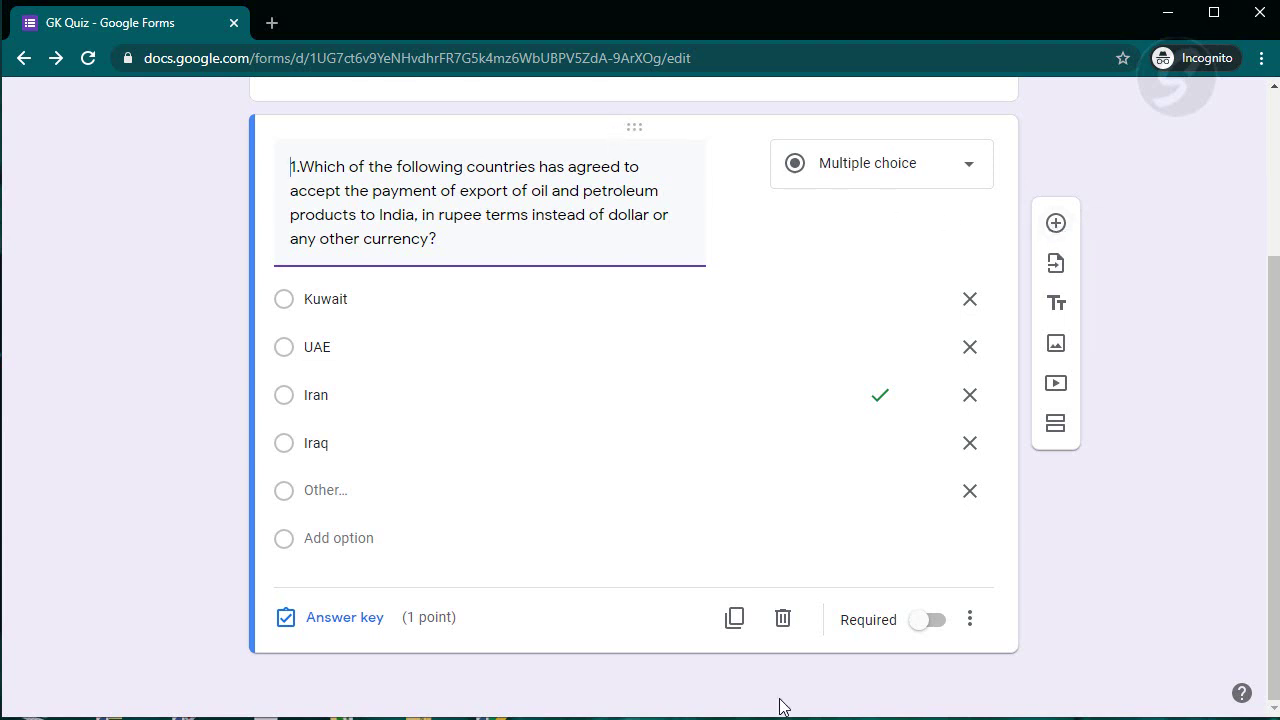
# Duplicate question 1 and replace the copy's text with question 2, asking what the MRMRs India agreed to purchase for its naval forces are.
pyautogui.click(735, 620)
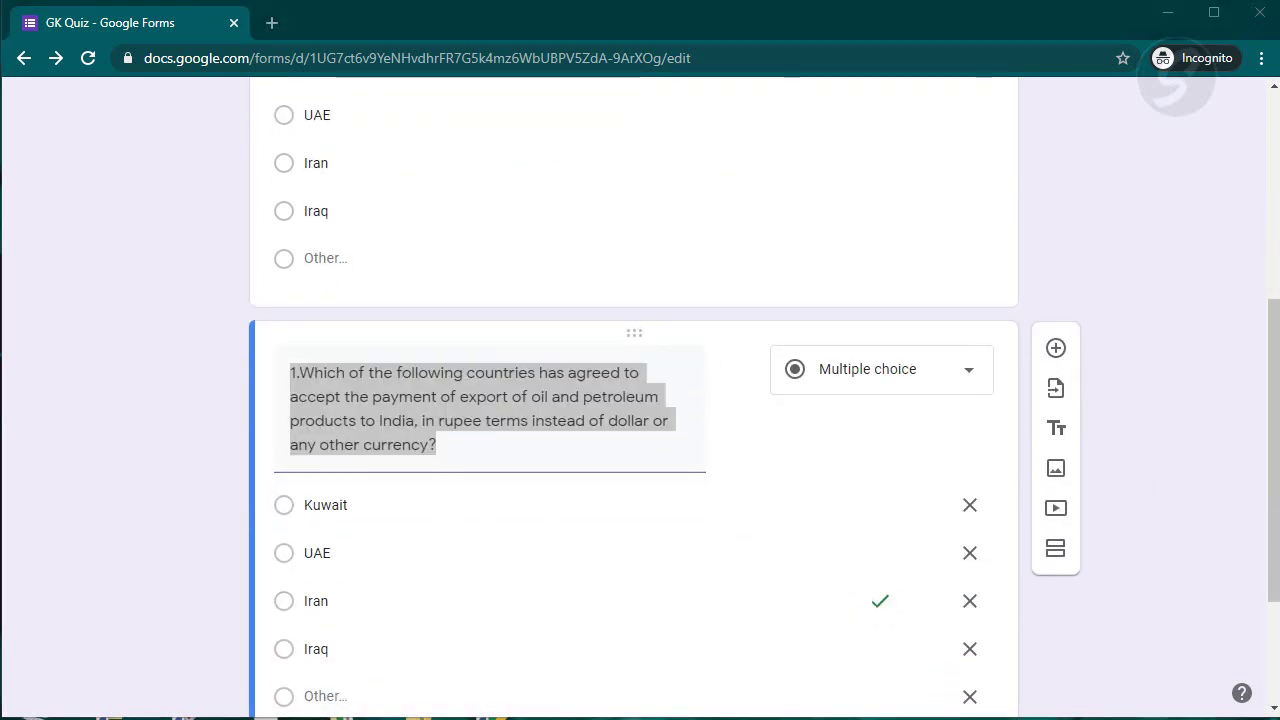
pyautogui.click(545, 420)
pyautogui.hotkey('ctrl', 'a')
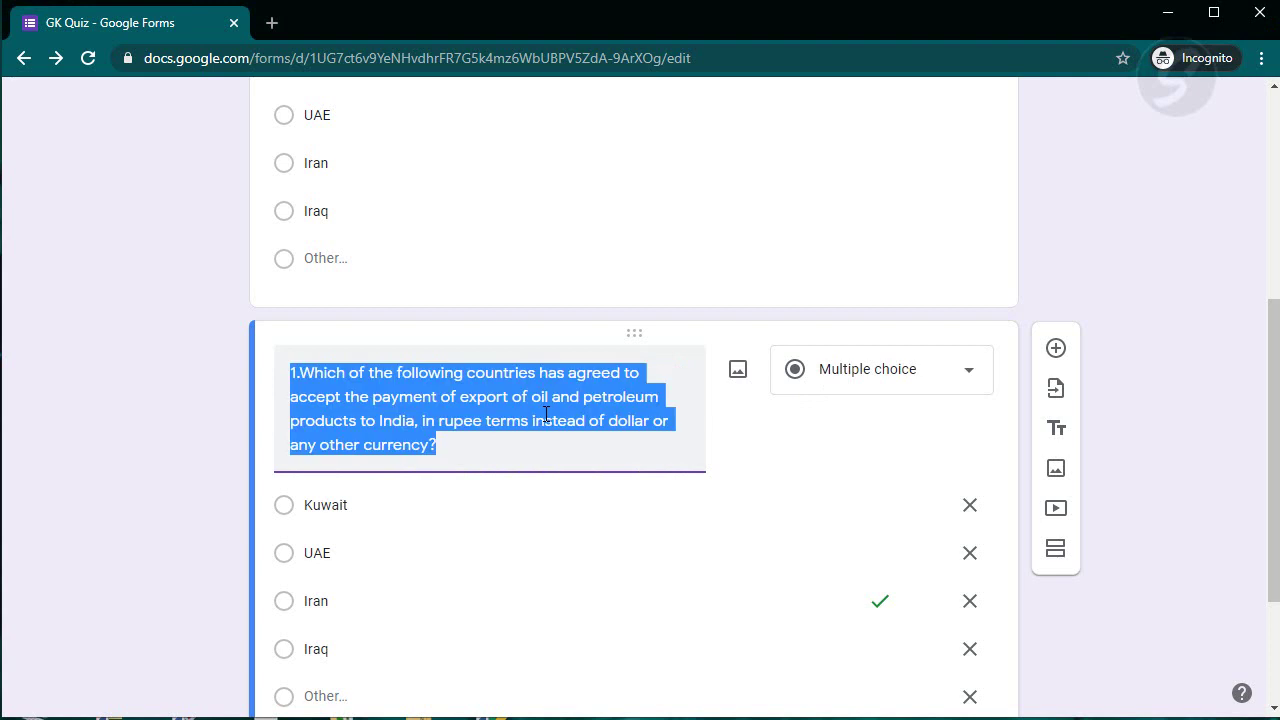
pyautogui.write('As per the newspaper reports Government of India has finally agreed to purchase advanced MRMRs for its naval forces. What are these MRMRs?')
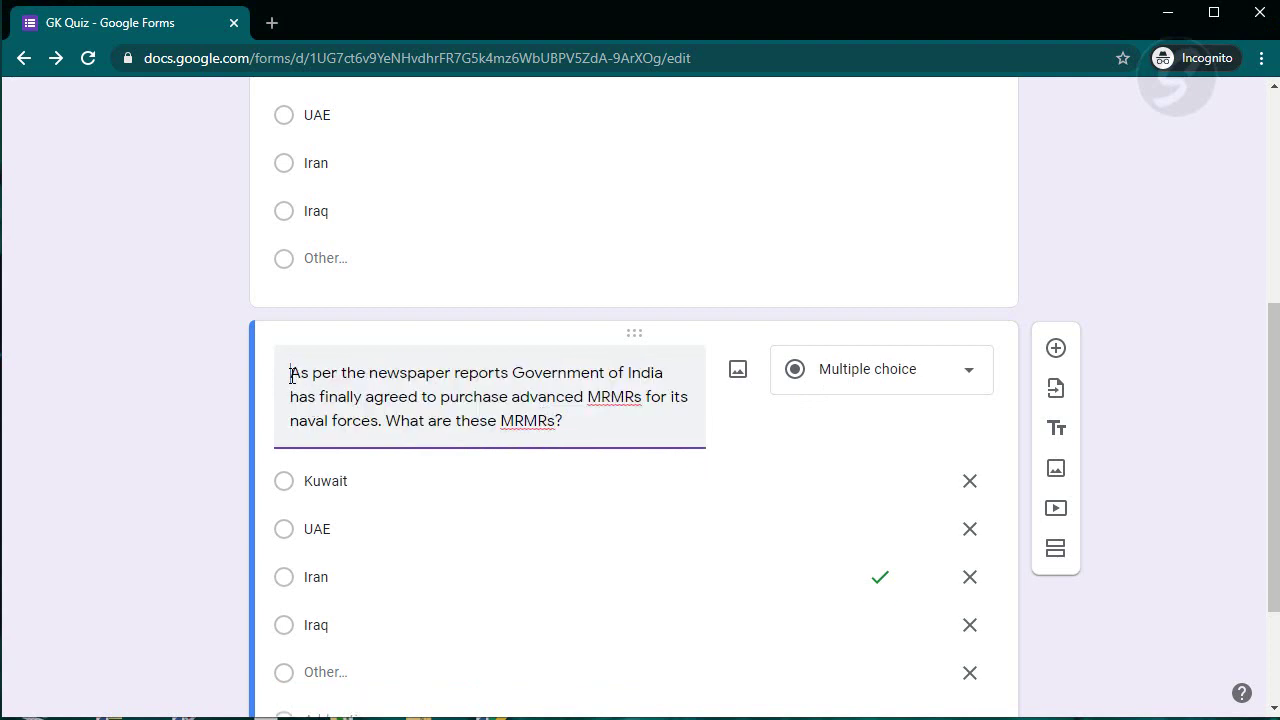
pyautogui.write('2.')
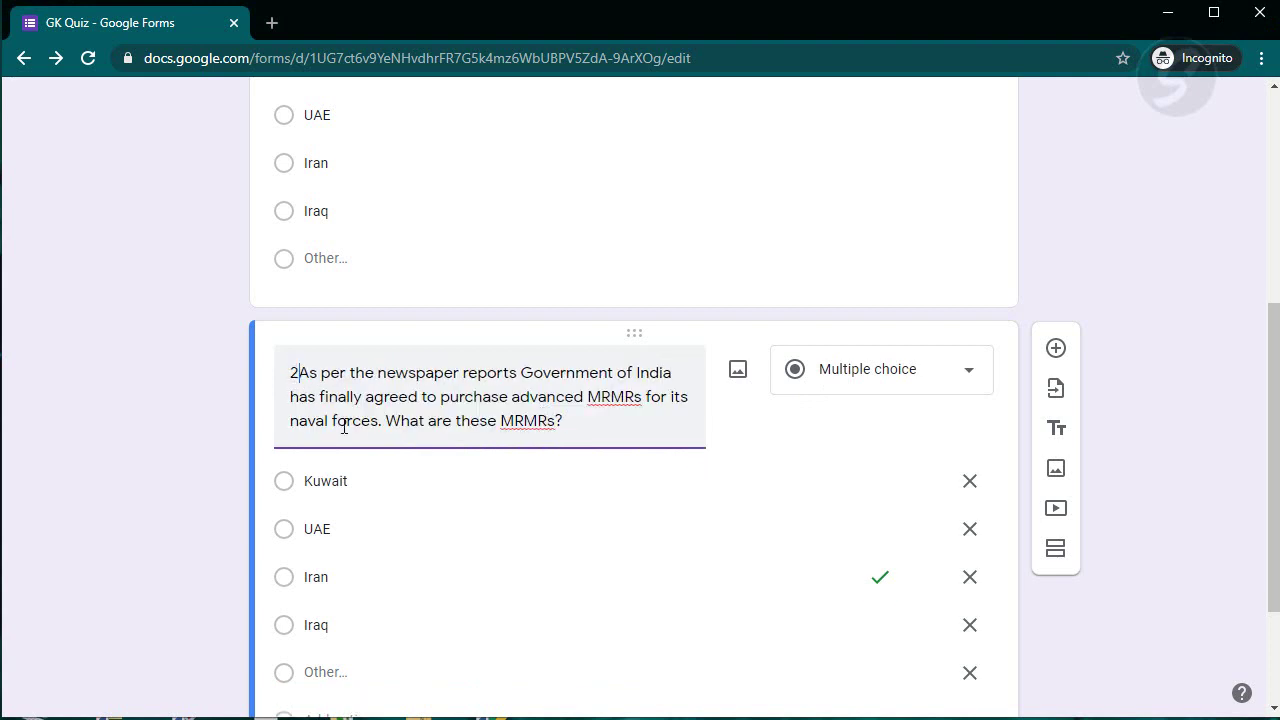
# Replace the first two answer options of question 2 with Aircrafts and Warships.
pyautogui.hotkey('alt', 'Tab')
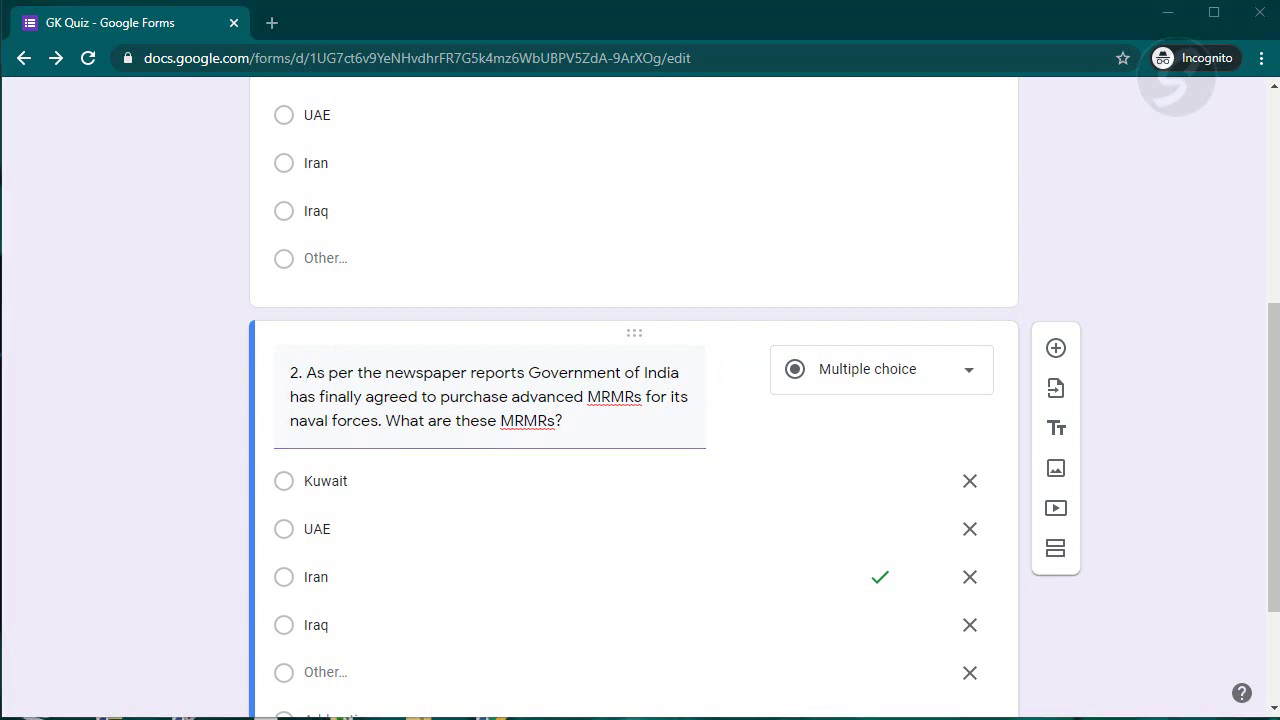
pyautogui.doubleClick(409, 480)
pyautogui.write('Aircrafts')
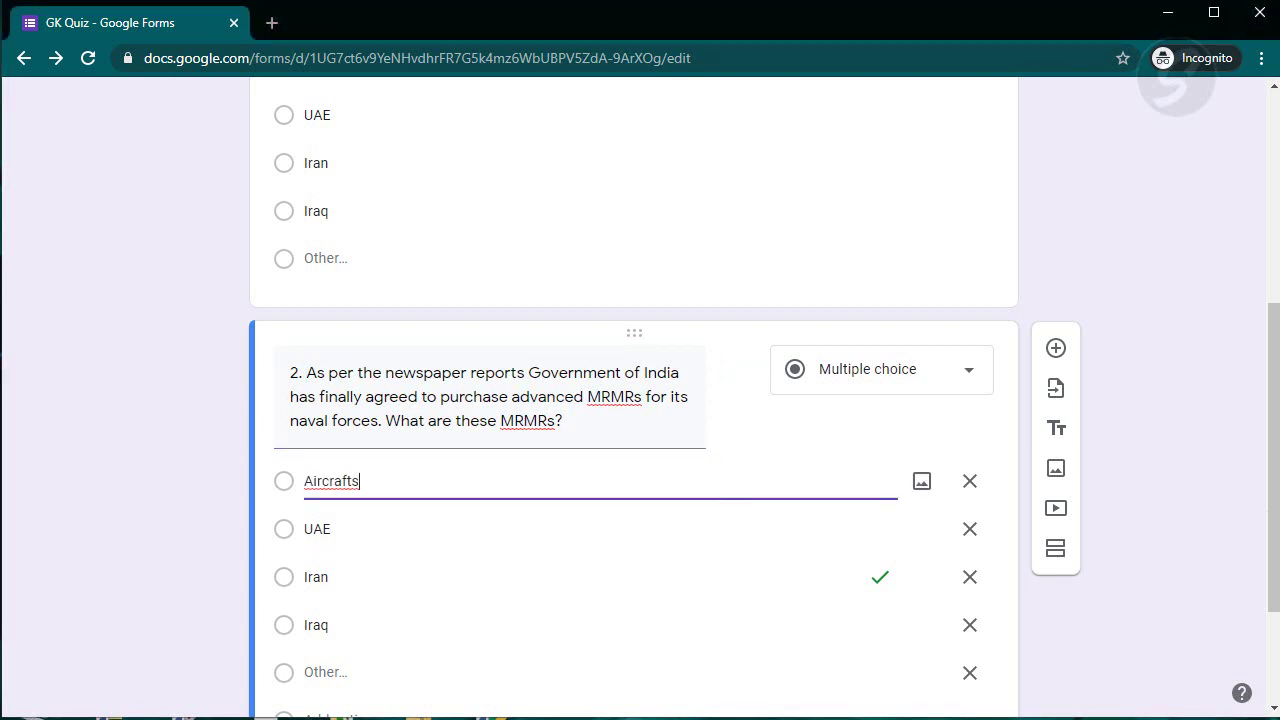
pyautogui.hotkey('alt', 'Tab')
pyautogui.hotkey('alt', 'Tab')
pyautogui.doubleClick(317, 528)
pyautogui.write('Warships')
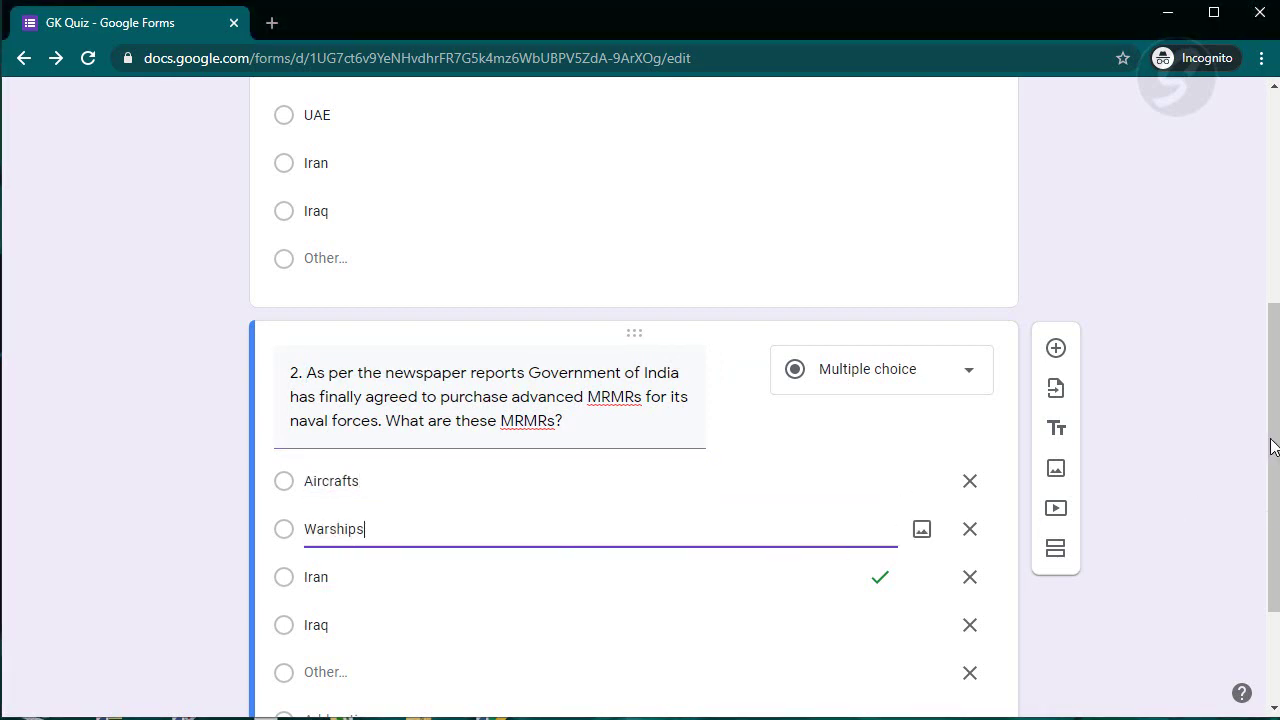
# Replace the third and fourth answer options of question 2 with "Submarines an" and "Radar Systems".
pyautogui.hotkey('alt', 'Tab')
pyautogui.hotkey('alt', 'Tab')
pyautogui.doubleClick(315, 577)
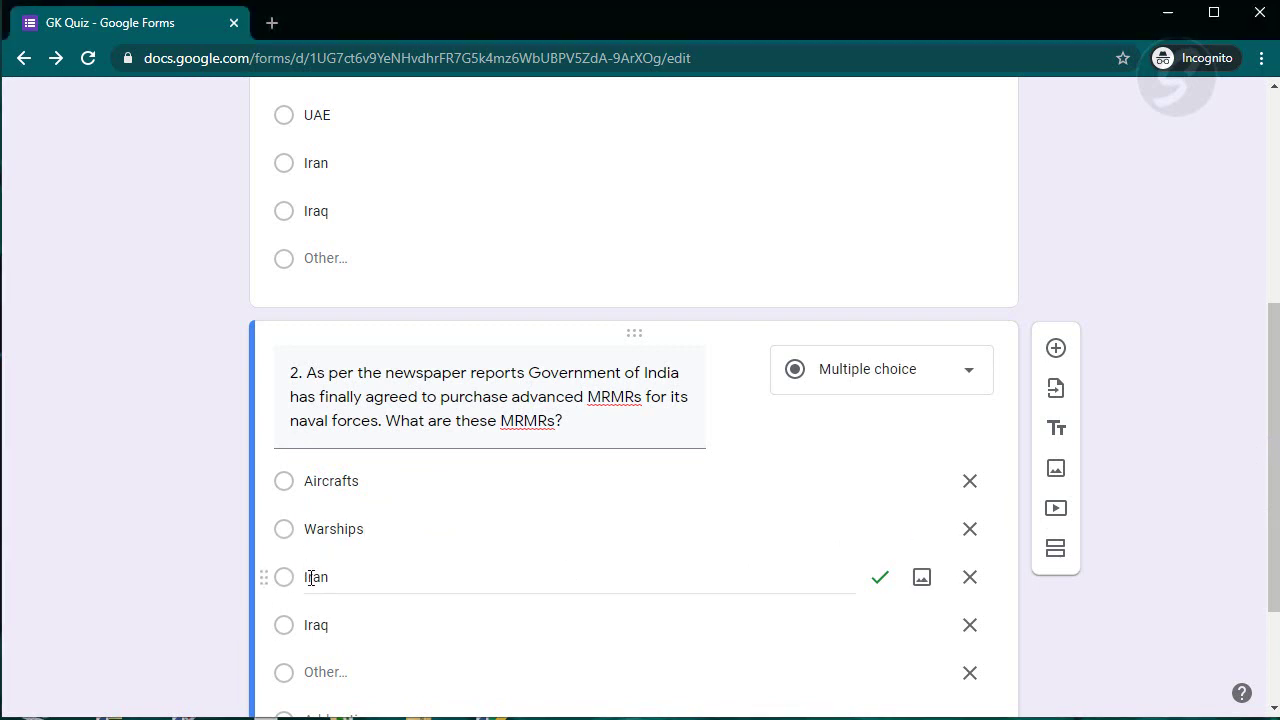
pyautogui.write('Submarines an')
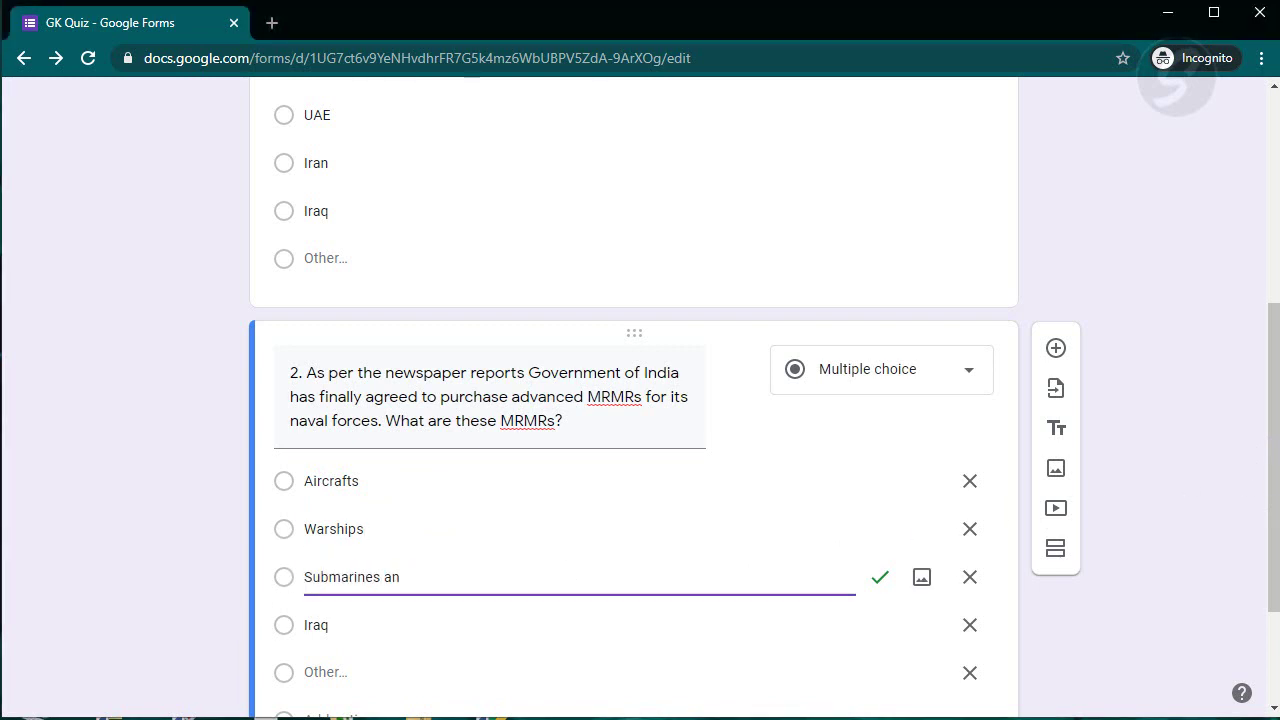
pyautogui.hotkey('alt', 'Tab')
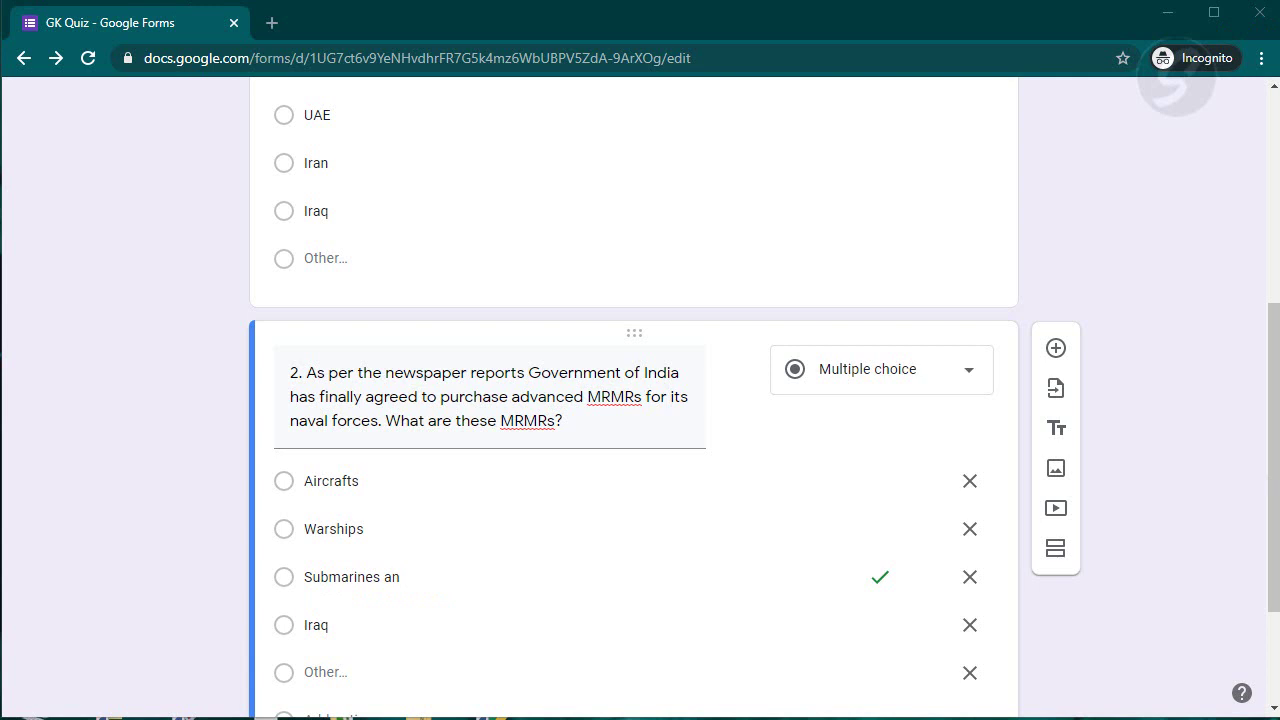
pyautogui.hotkey('alt', 'Tab')
pyautogui.click(366, 626)
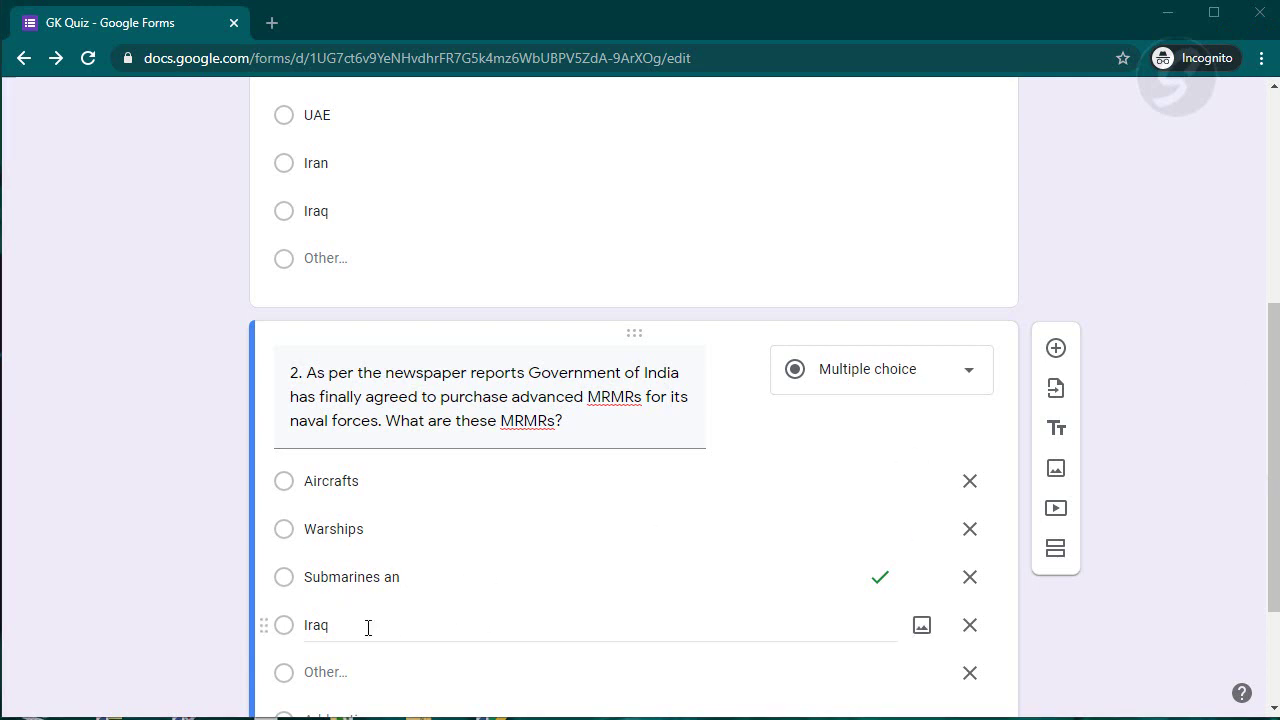
pyautogui.hotkey('ctrl', 'a')
pyautogui.write('Radar Systems')
# Make Aircrafts the only correct answer in question 2's answer key by deselecting "Submarines an".
pyautogui.scroll(-1, 500, 586)
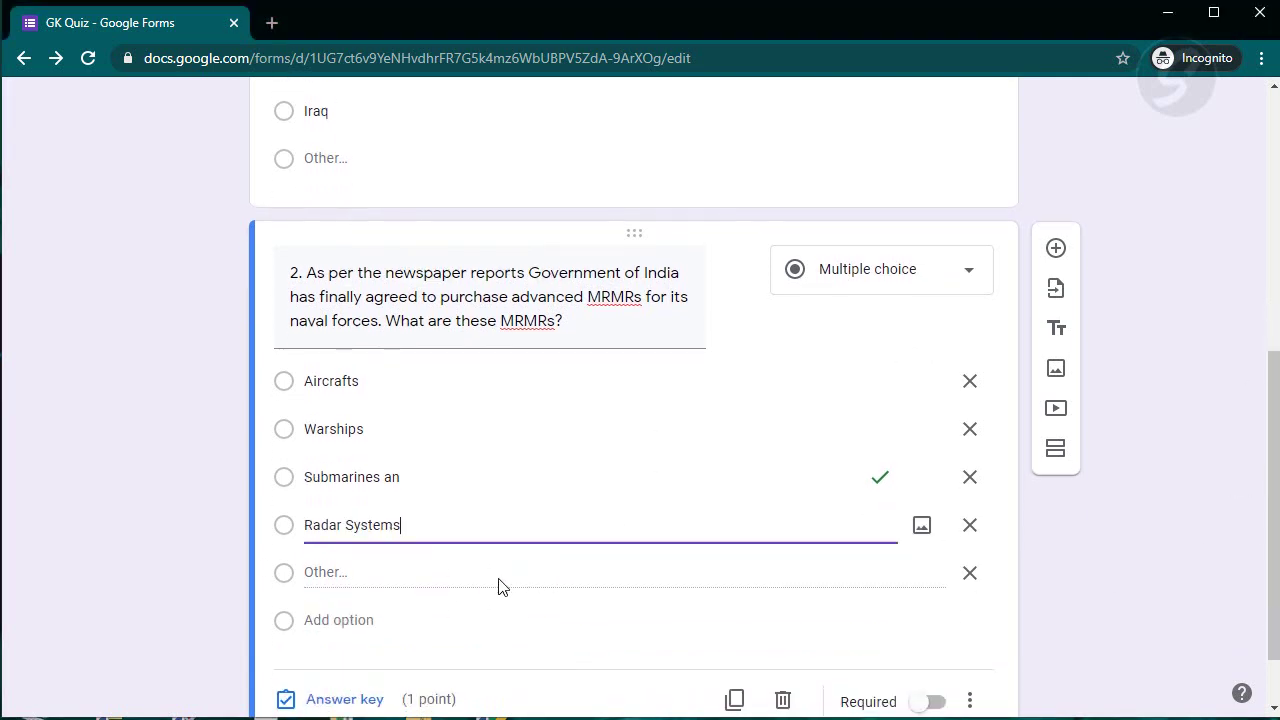
pyautogui.scroll(-1, 520, 597)
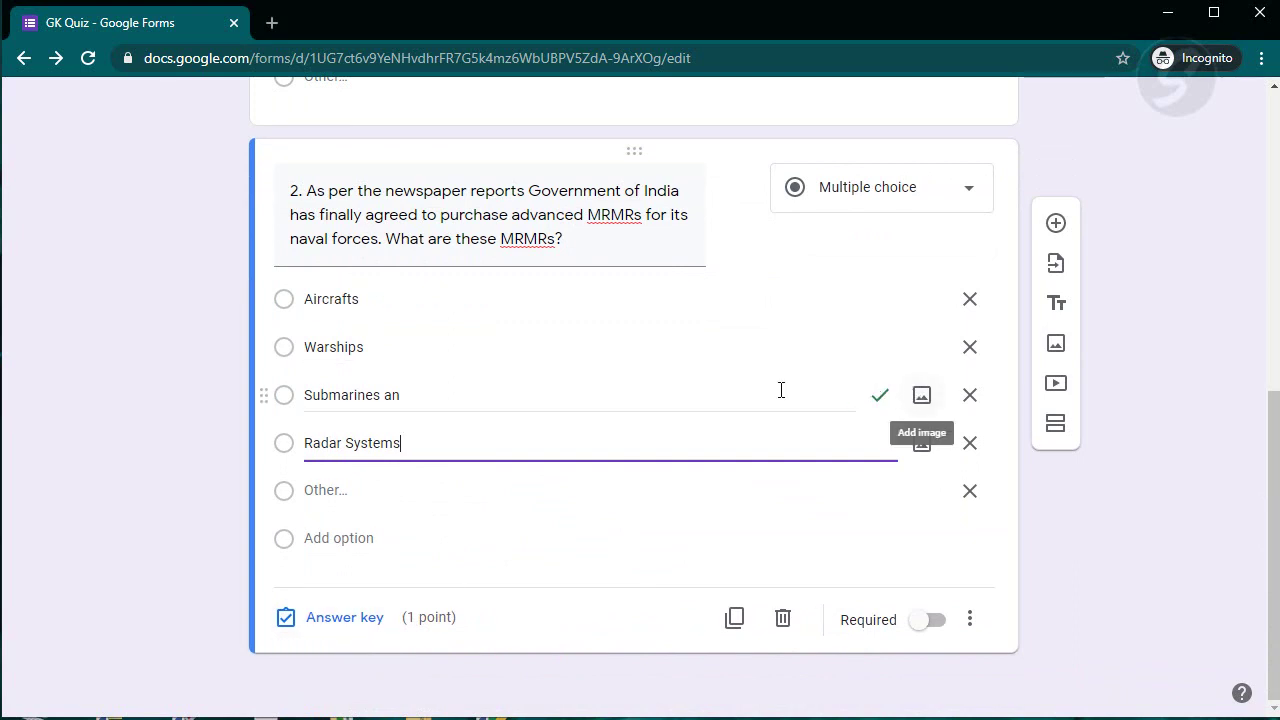
pyautogui.click(342, 618)
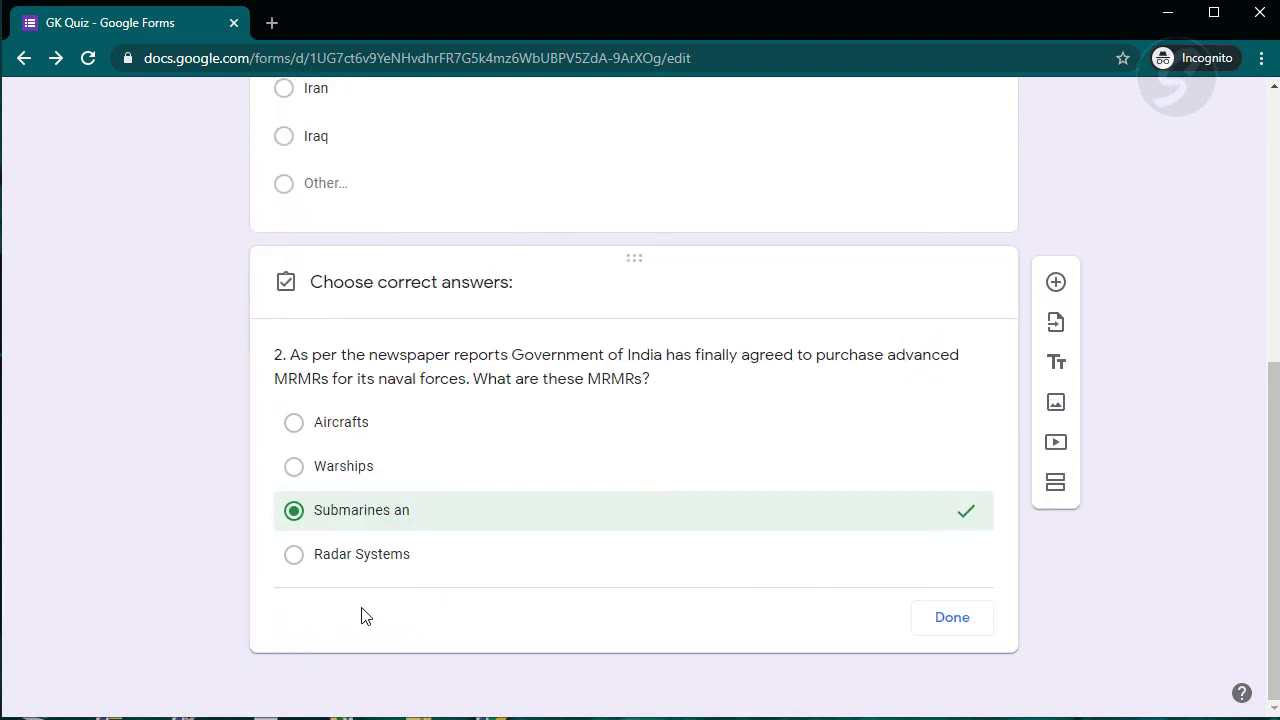
pyautogui.click(850, 428)
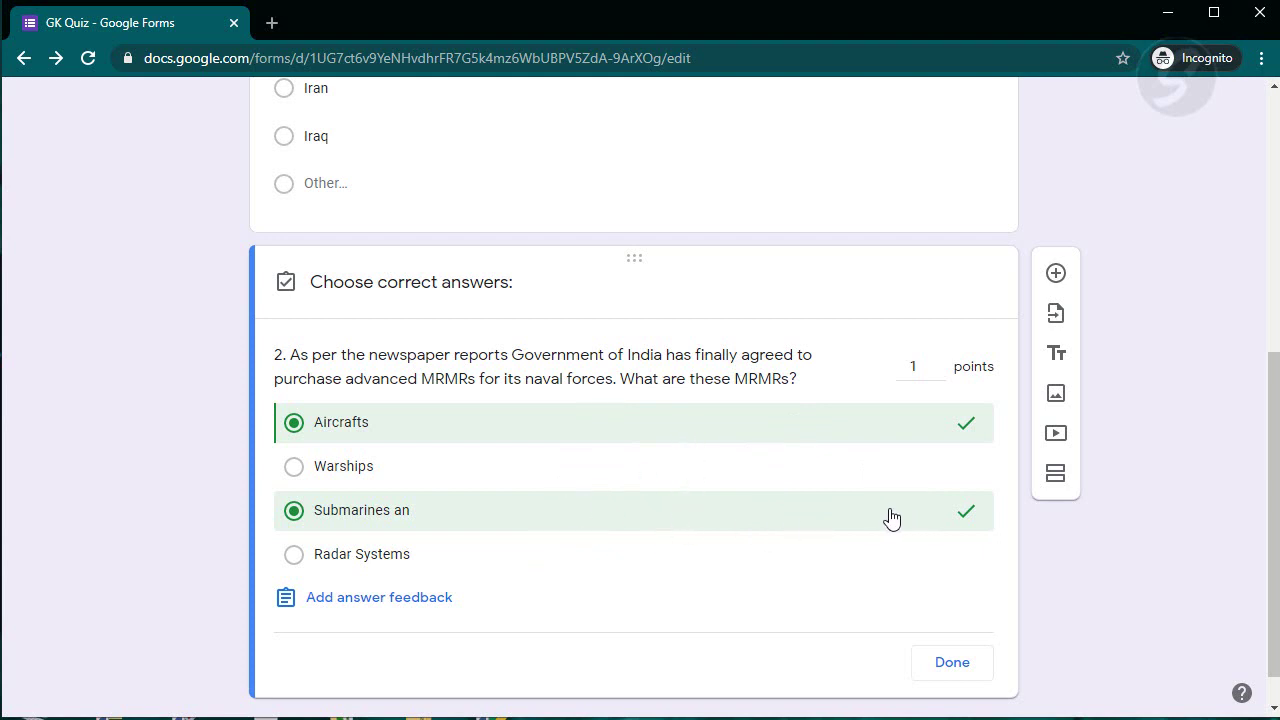
pyautogui.click(714, 518)
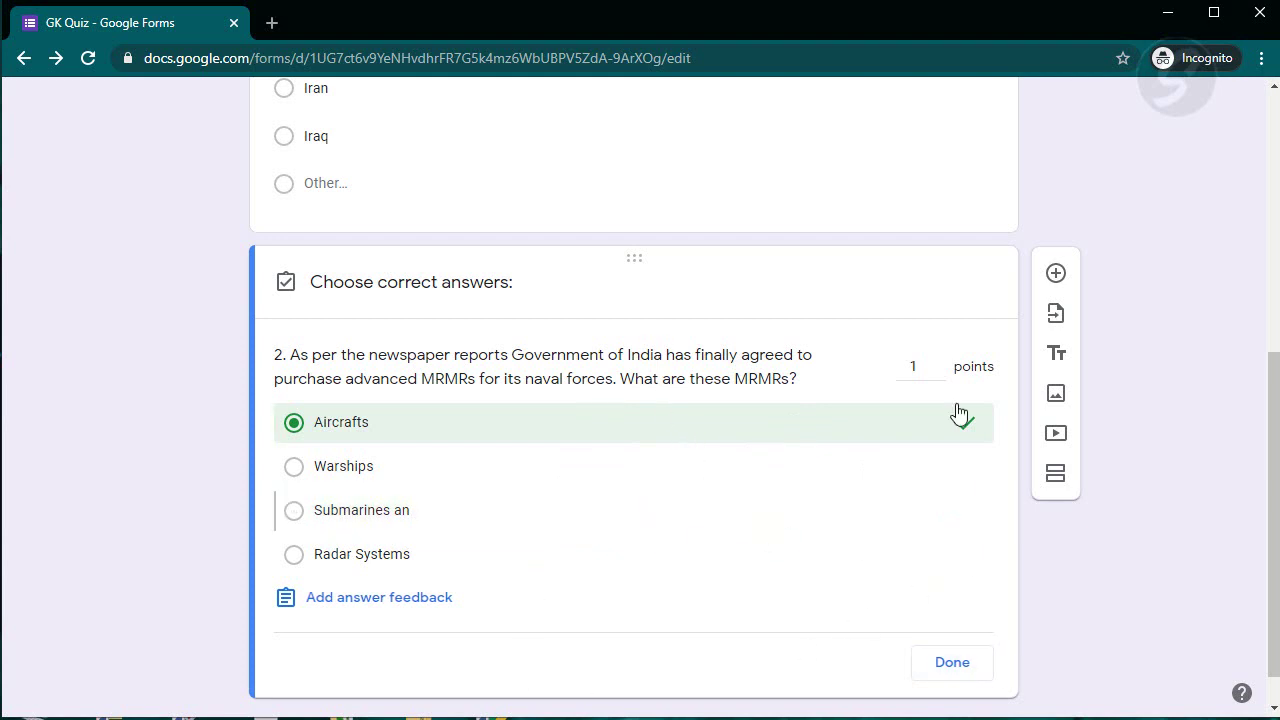
pyautogui.click(952, 677)
pyautogui.scroll(-1, 835, 510)
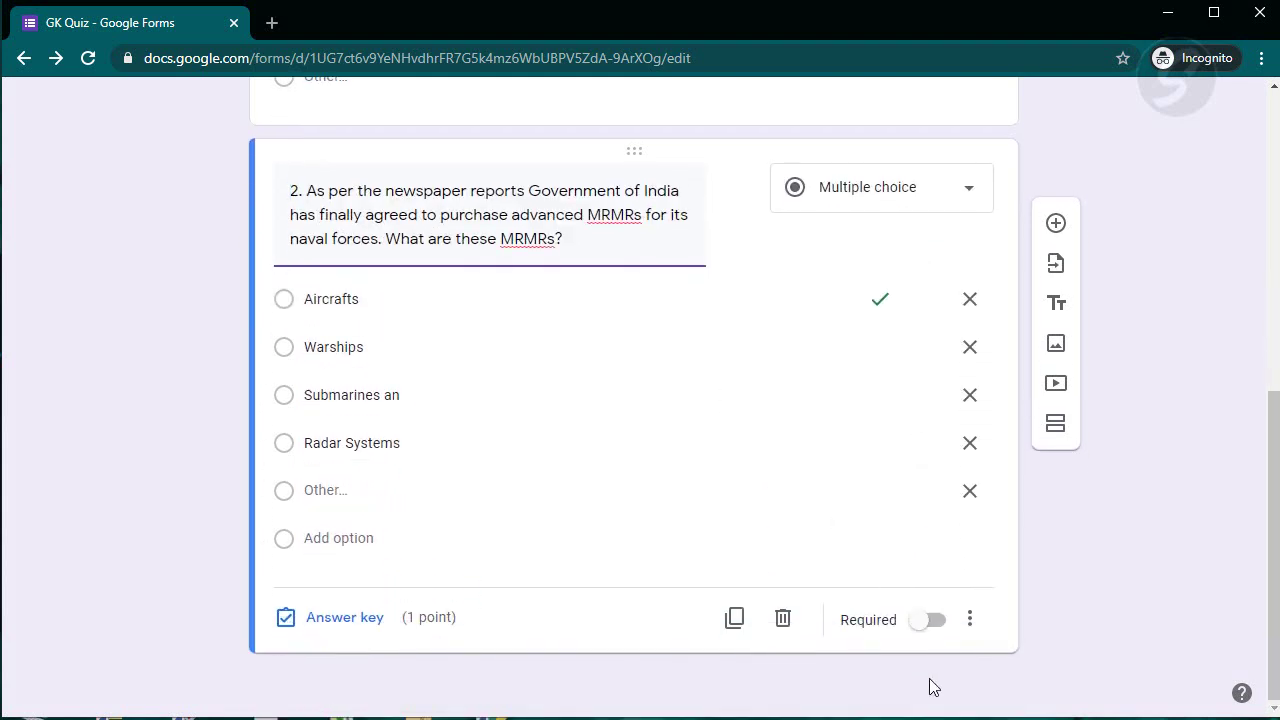
# Duplicate question 2 and replace the copy's text with question 3, asking which agency decided to cancel 122 licenses of 2G Spectrum.
pyautogui.click(733, 619)
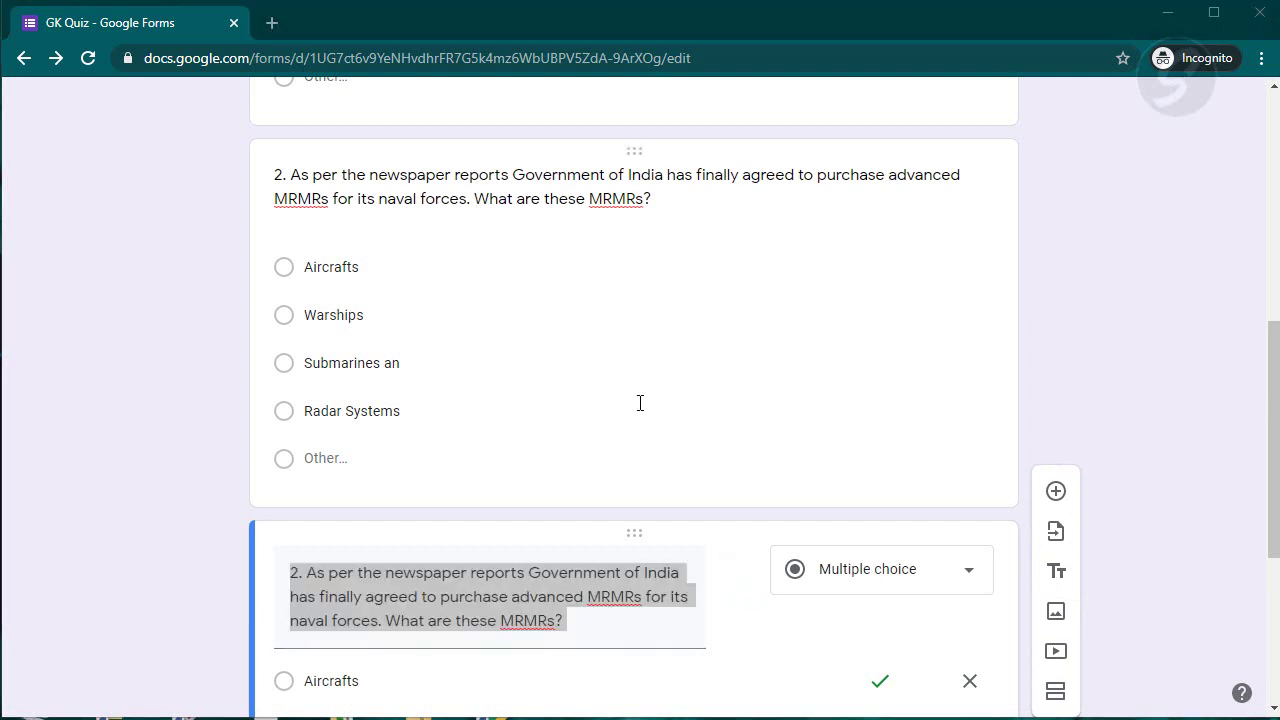
pyautogui.click(582, 604)
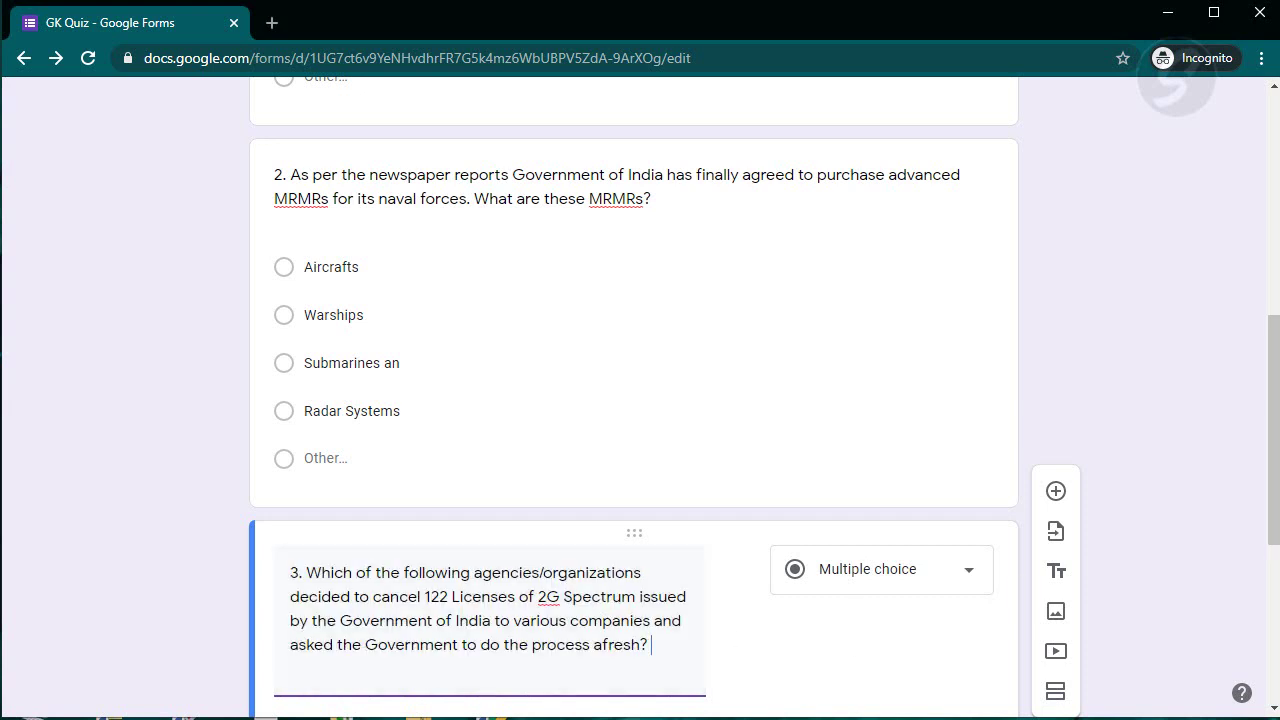
# Replace the first answer option of question 3 with "comptroller and auditor general of India".
pyautogui.hotkey('alt', 'Tab')
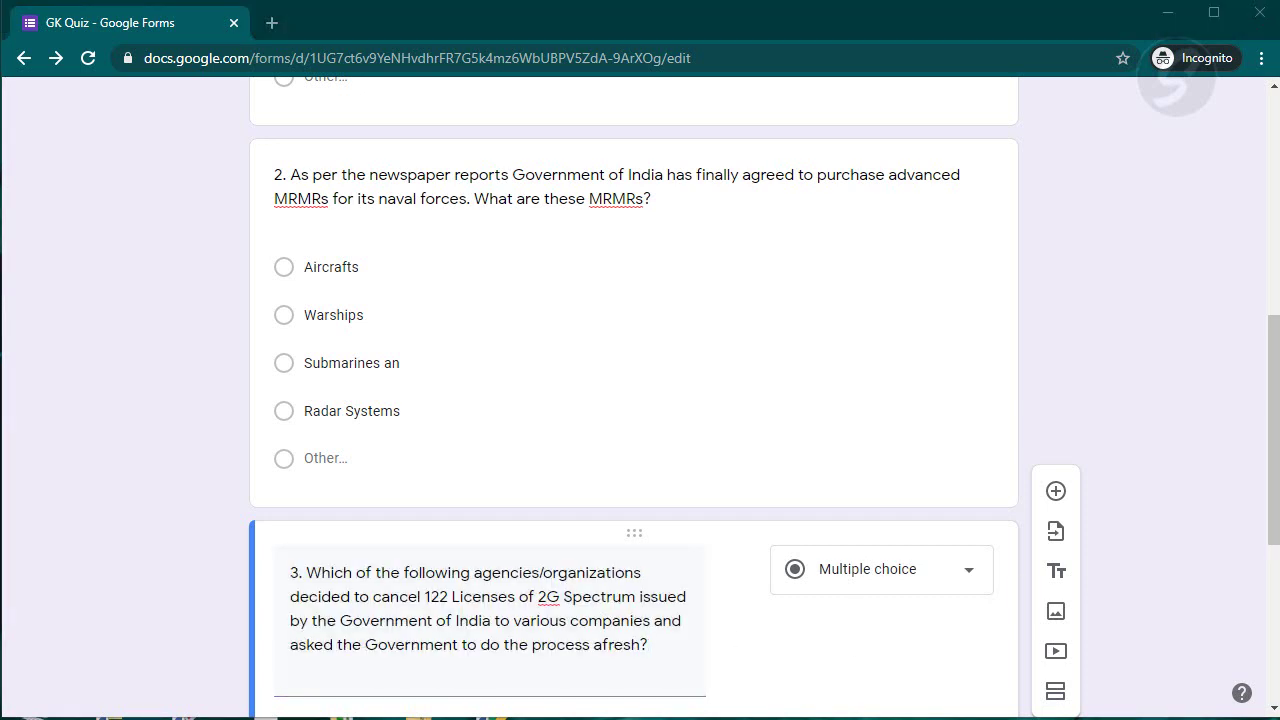
pyautogui.scroll(-3, 557, 592)
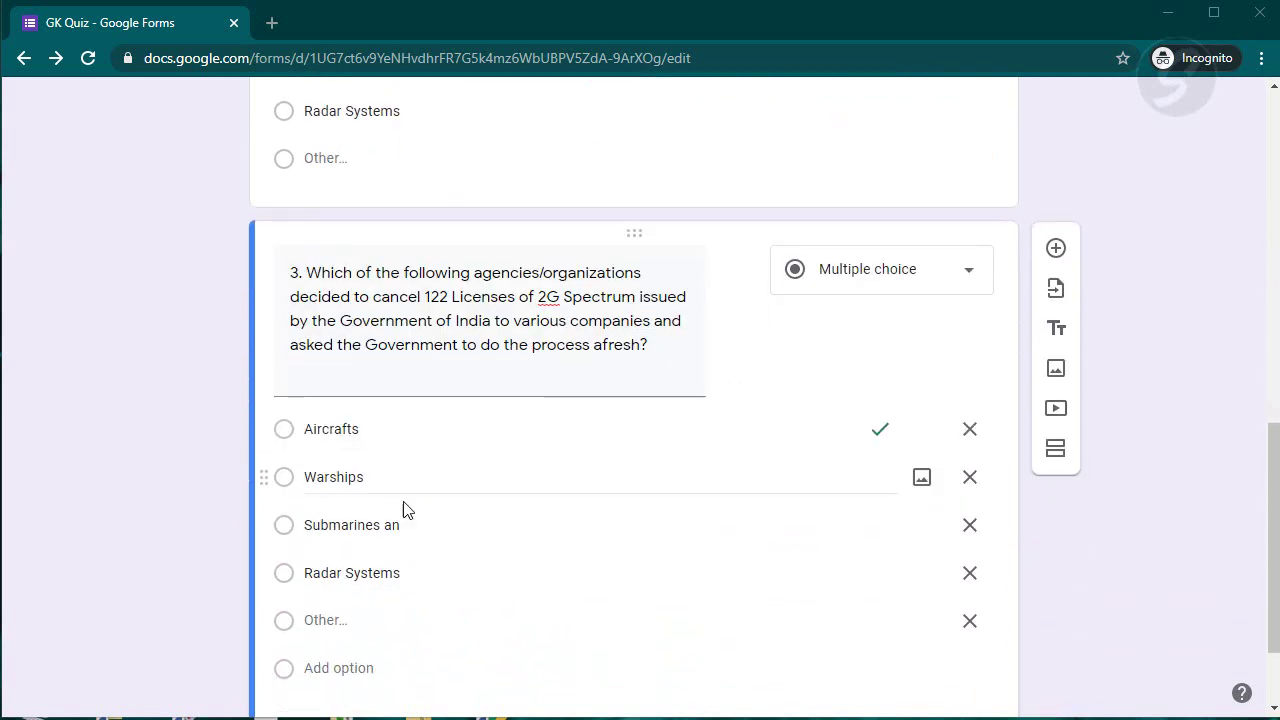
pyautogui.doubleClick(364, 430)
pyautogui.write('comptroller and auditor general of India')
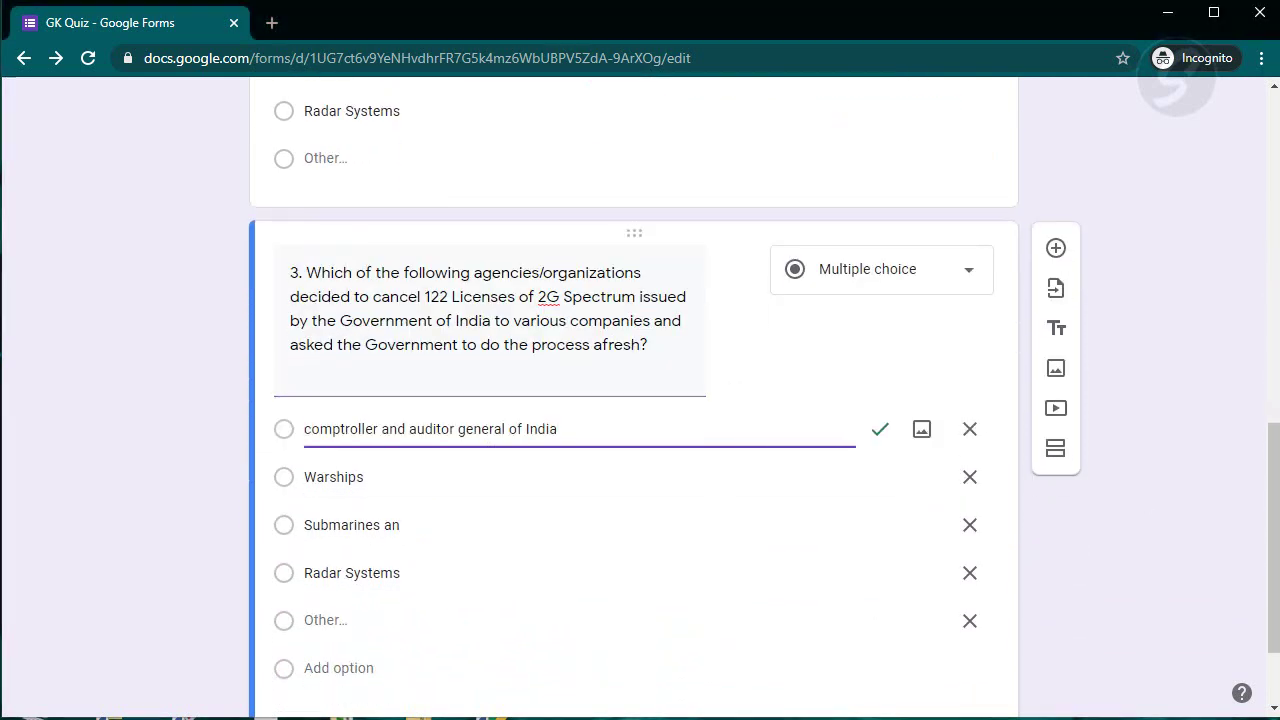
# Enter "supreme court of India" as the third answer option of question 3 and try to enter it as the second.
pyautogui.hotkey('alt', 'Tab')
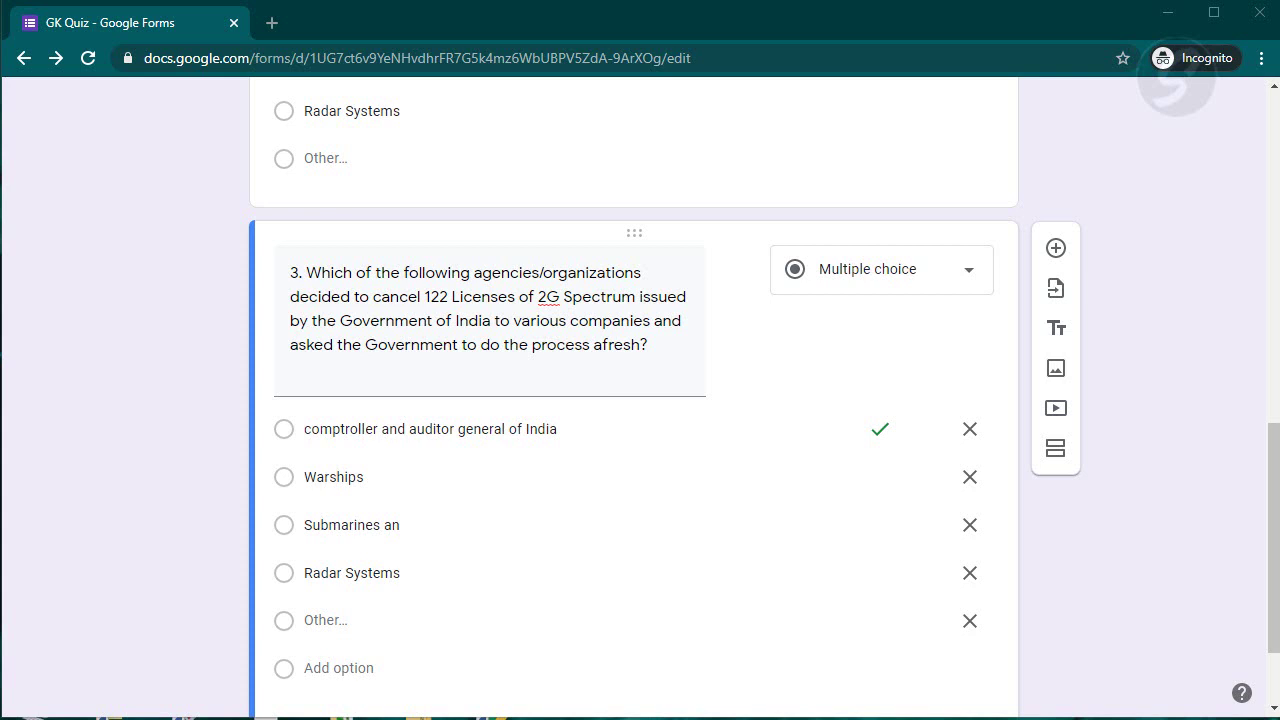
pyautogui.tripleClick(380, 524)
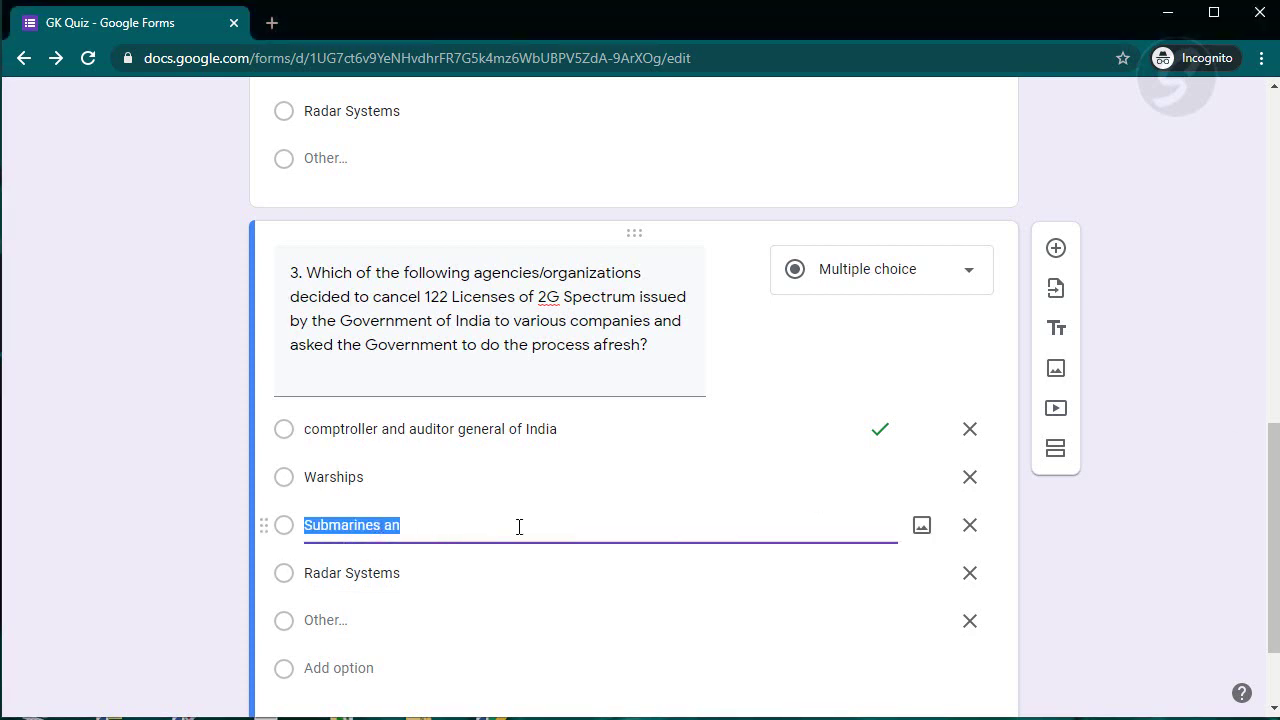
pyautogui.write('supreme court of India')
pyautogui.doubleClick(333, 477)
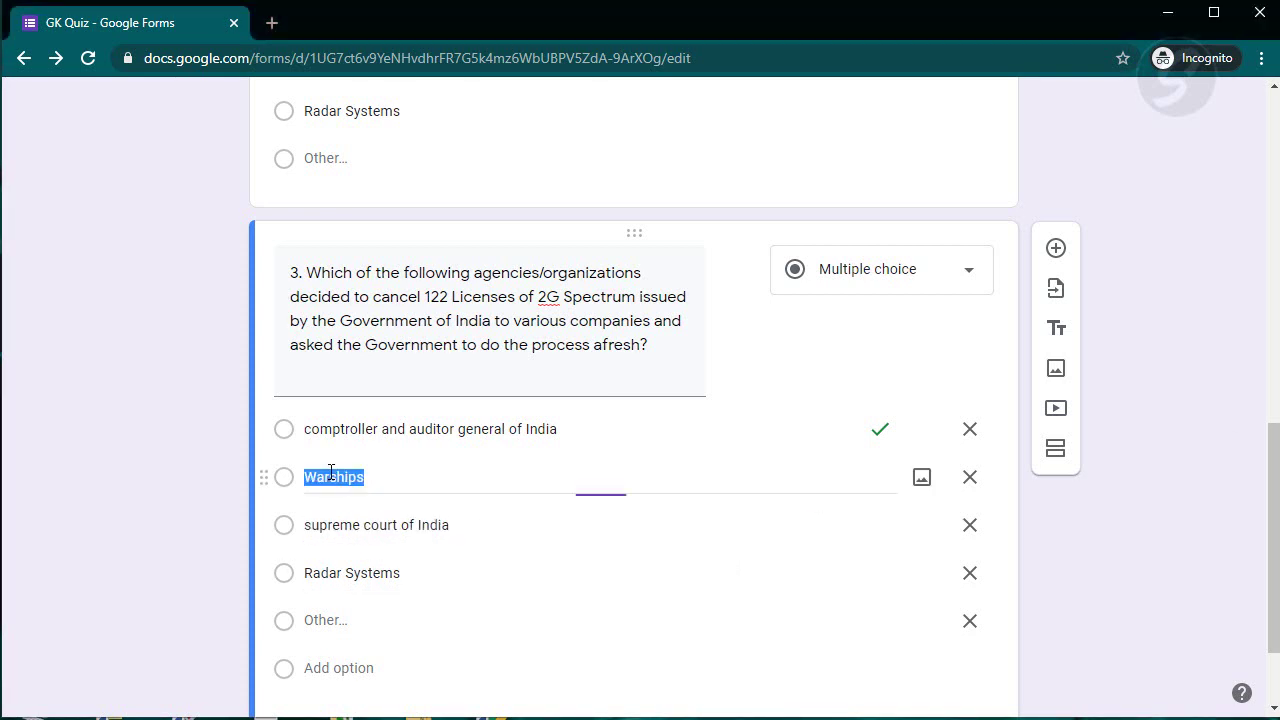
pyautogui.write('supreme court of India')
# Set question 3's third answer option to "telecom regulatory authority of India" and its second to "supreme court of India".
pyautogui.hotkey('alt', 'Tab')
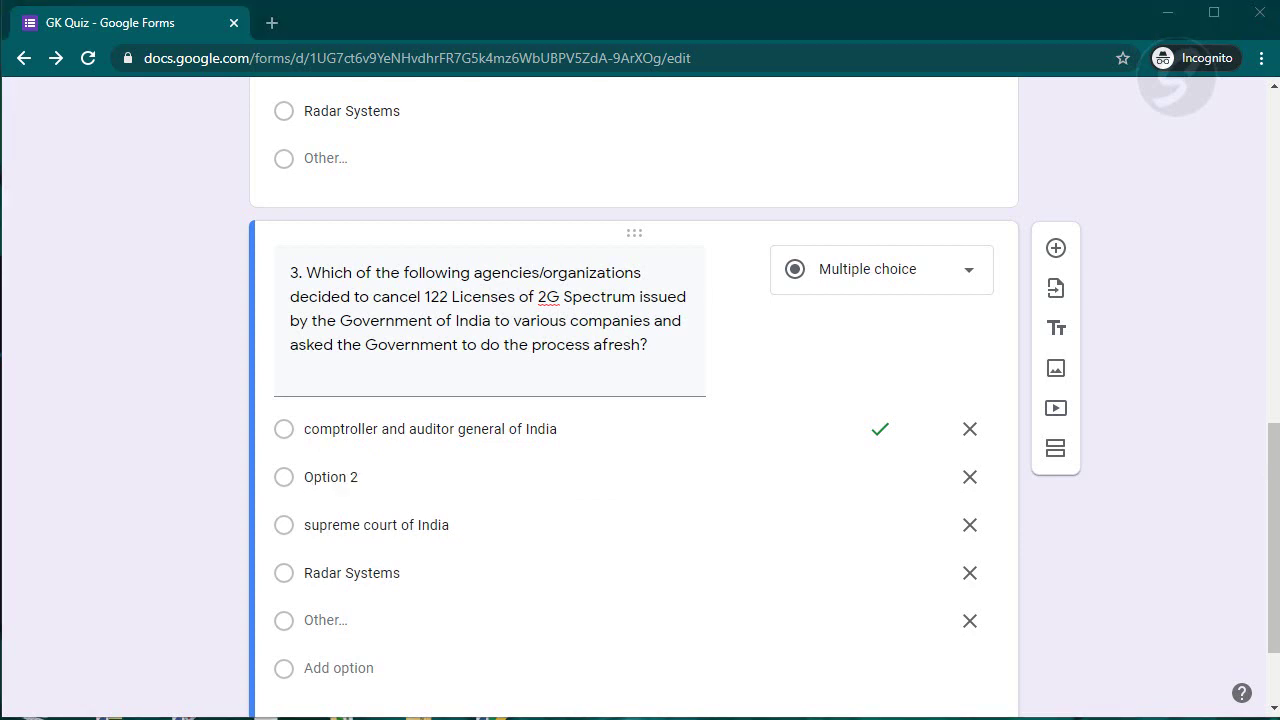
pyautogui.tripleClick(411, 528)
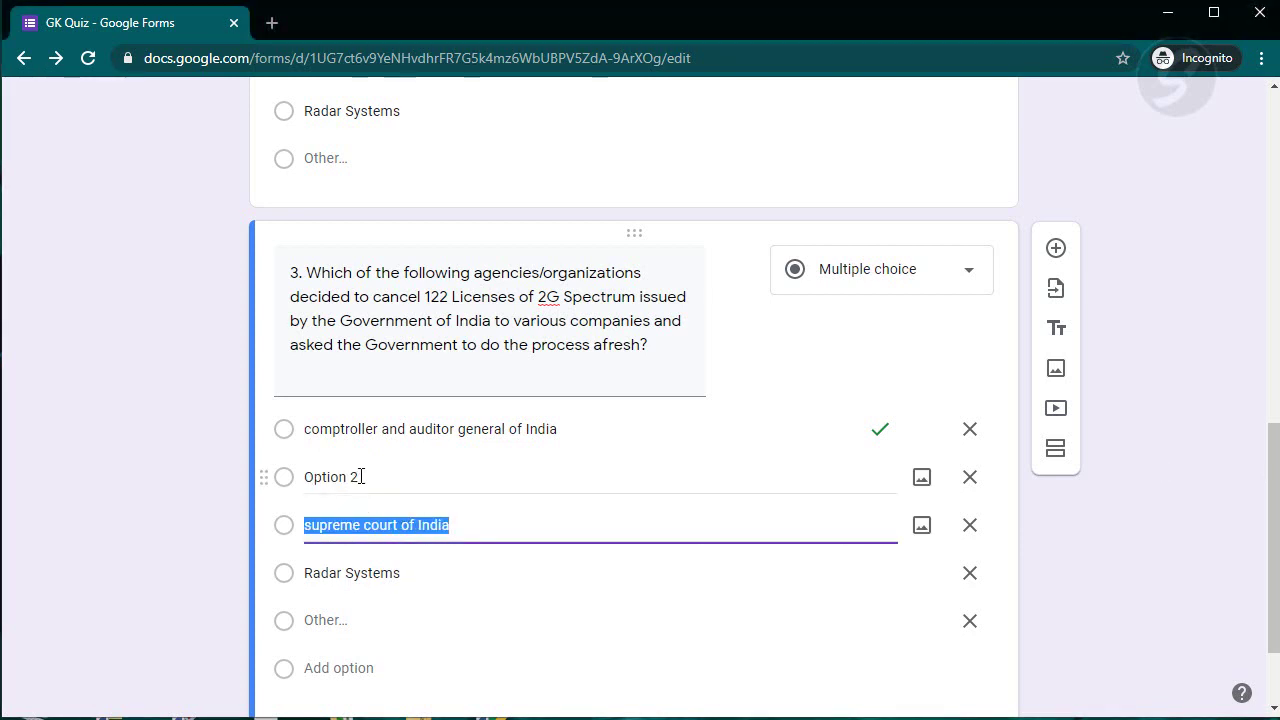
pyautogui.write('telecom regulatory authority of India')
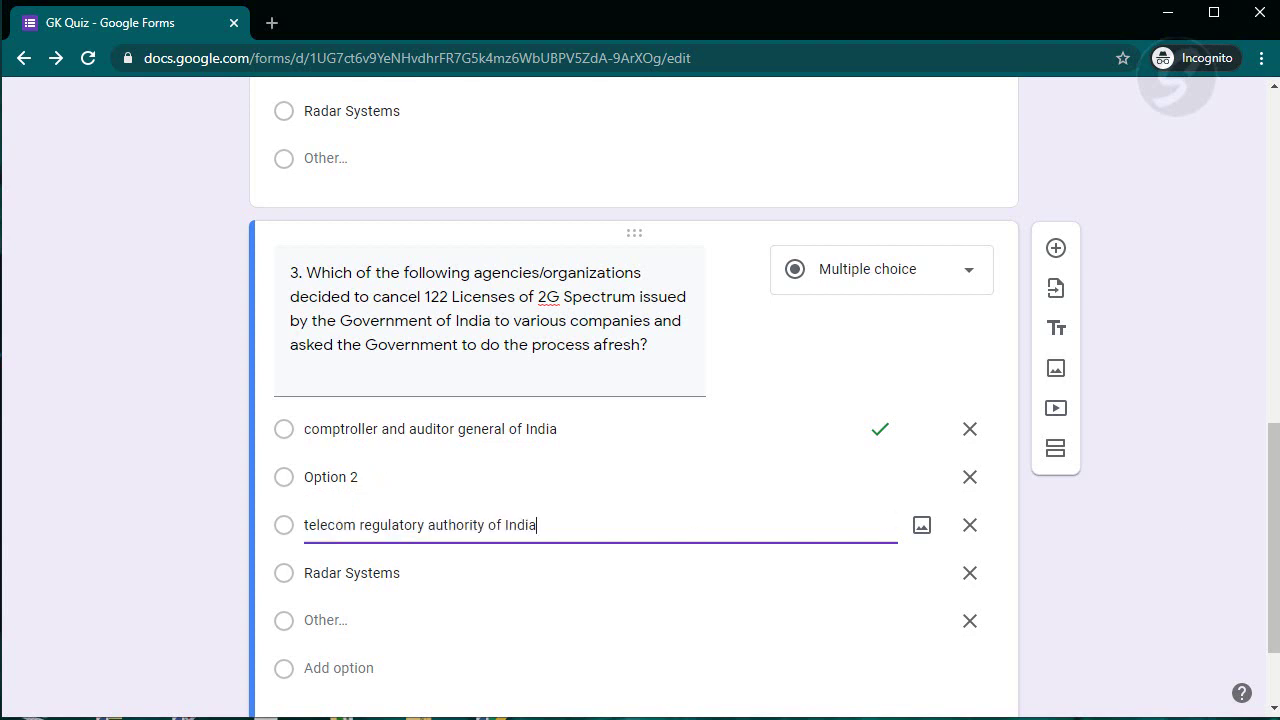
pyautogui.hotkey('alt', 'Tab')
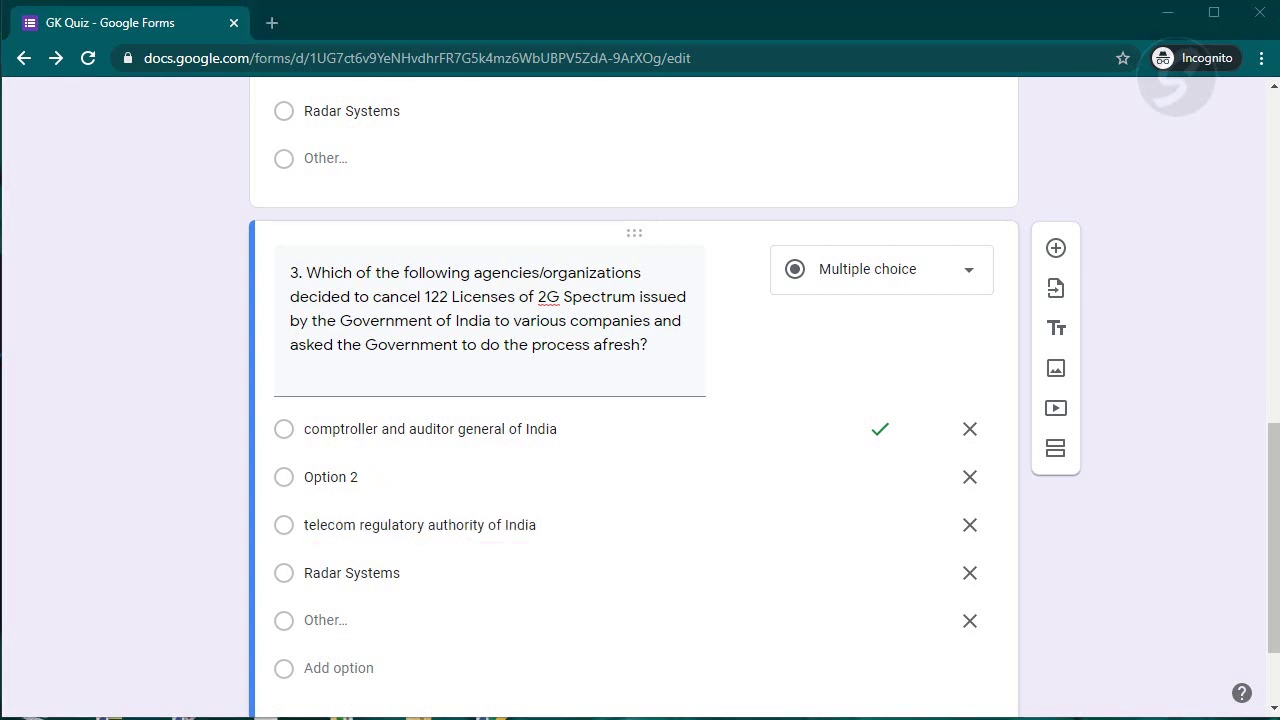
pyautogui.click(357, 476)
pyautogui.write('supreme court of India')
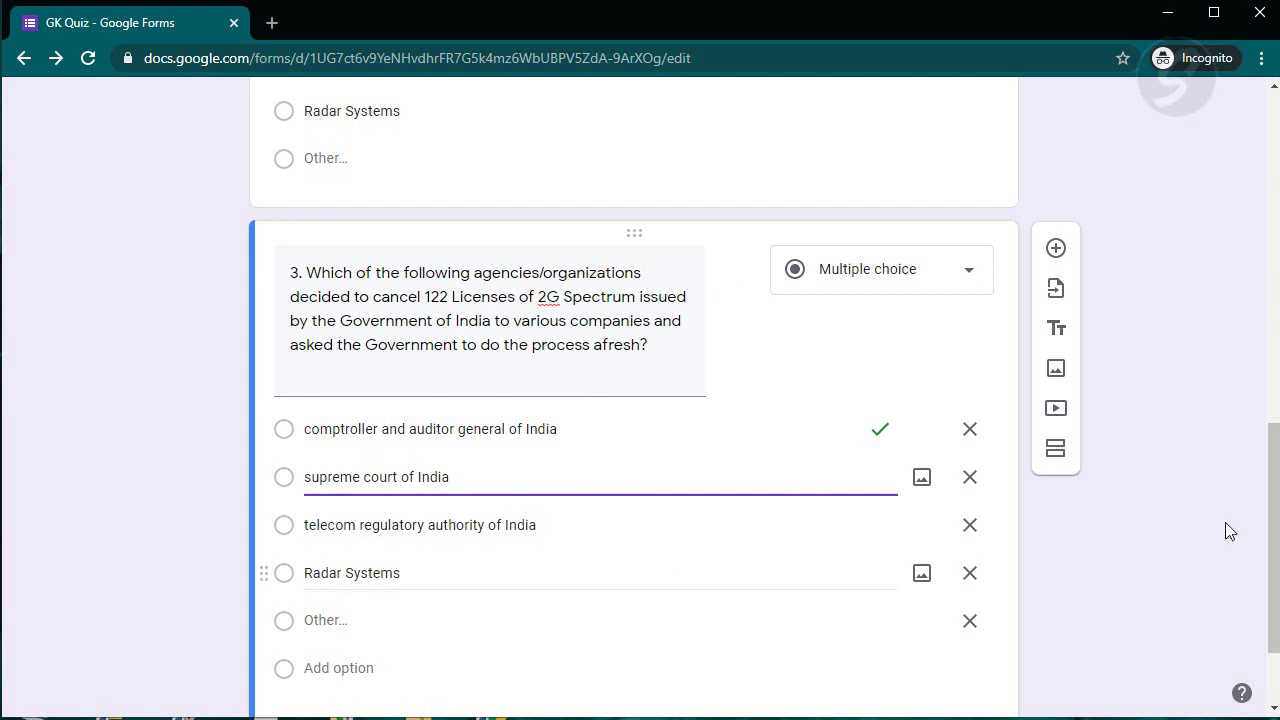
# Replace the fourth answer option of question 3 with "confederation of Indian Industry".
pyautogui.hotkey('alt', 'Tab')
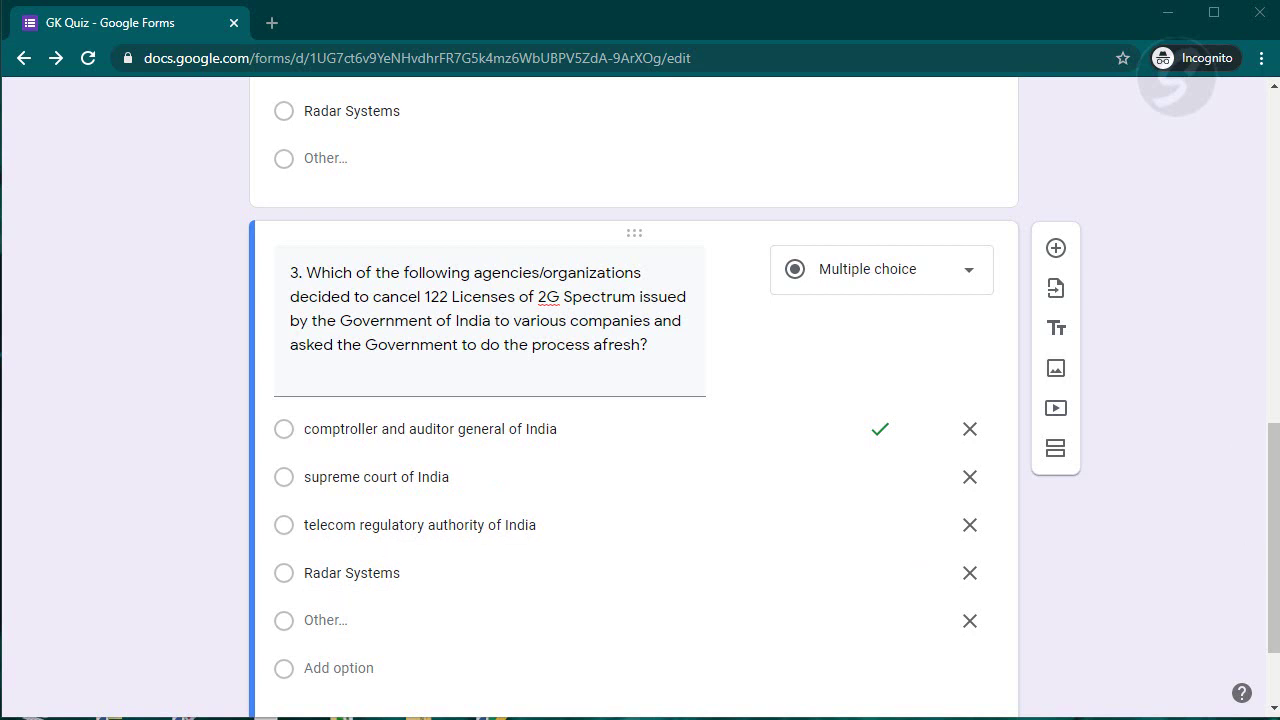
pyautogui.tripleClick(368, 572)
pyautogui.write('confederation of Indian Industry')
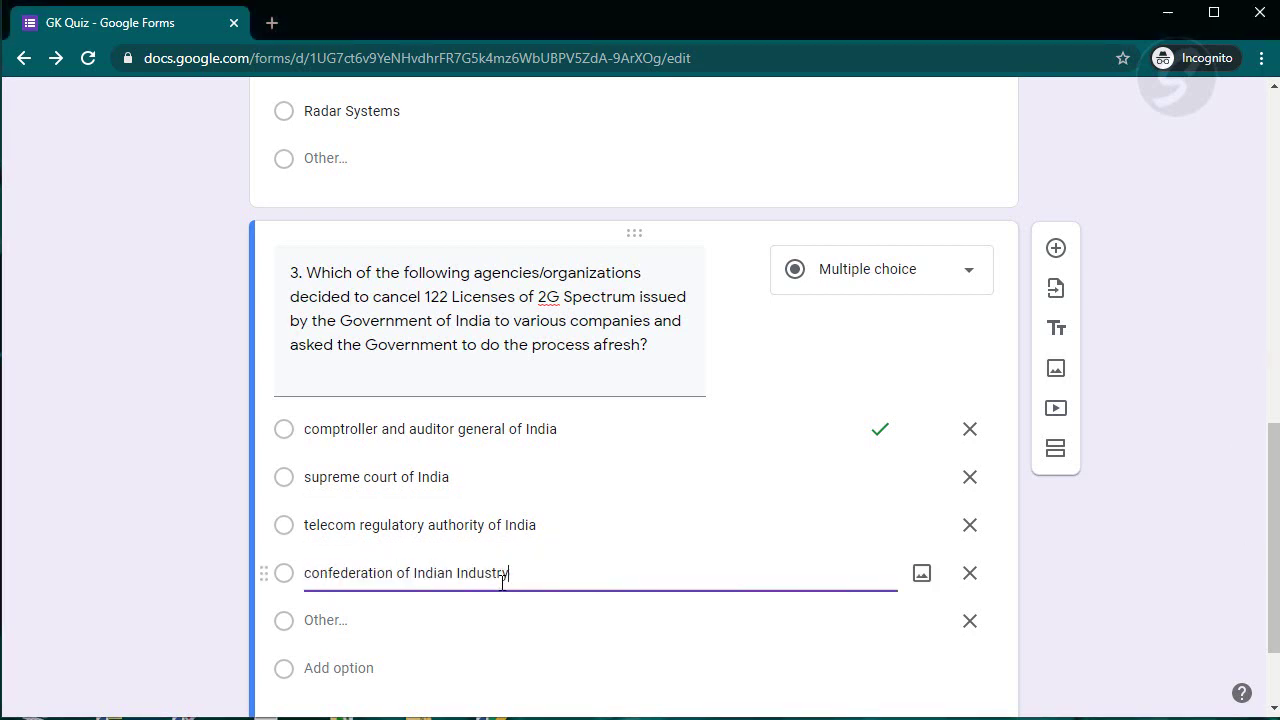
# Make "supreme court of India" the only correct answer in question 3's answer key by deselecting "comptroller and auditor general of India".
pyautogui.scroll(-1, 540, 625)
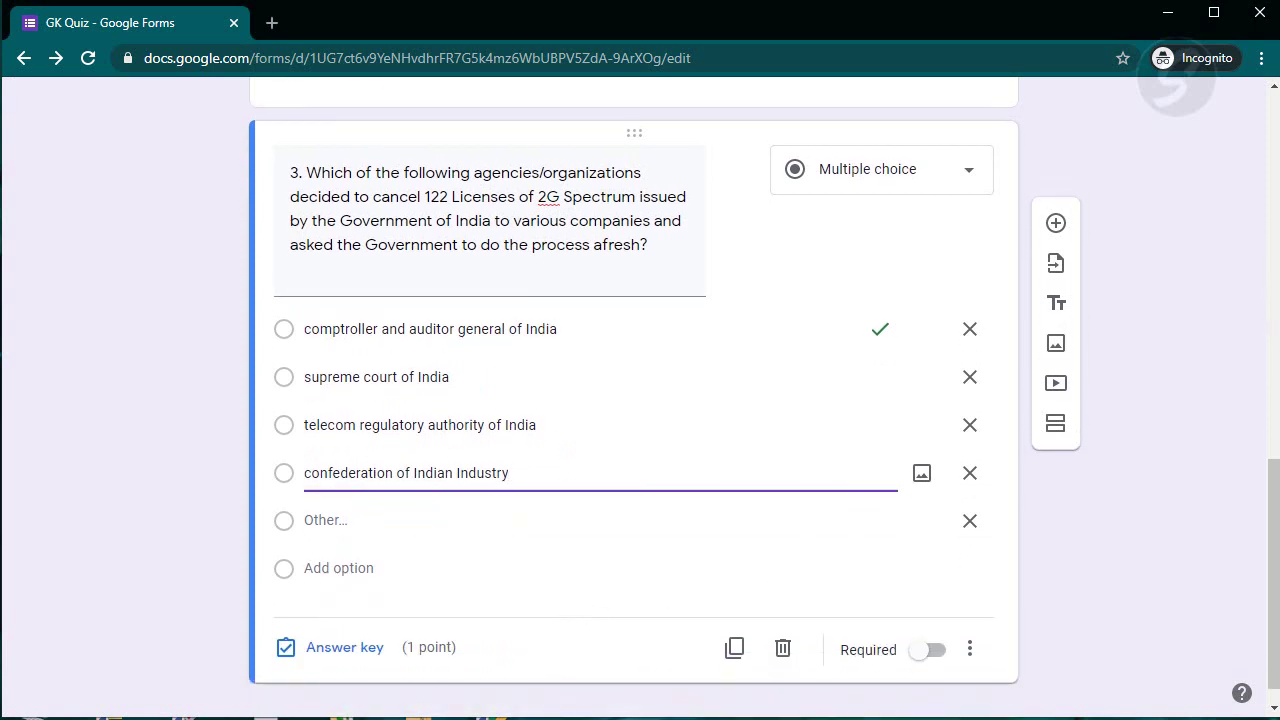
pyautogui.click(334, 649)
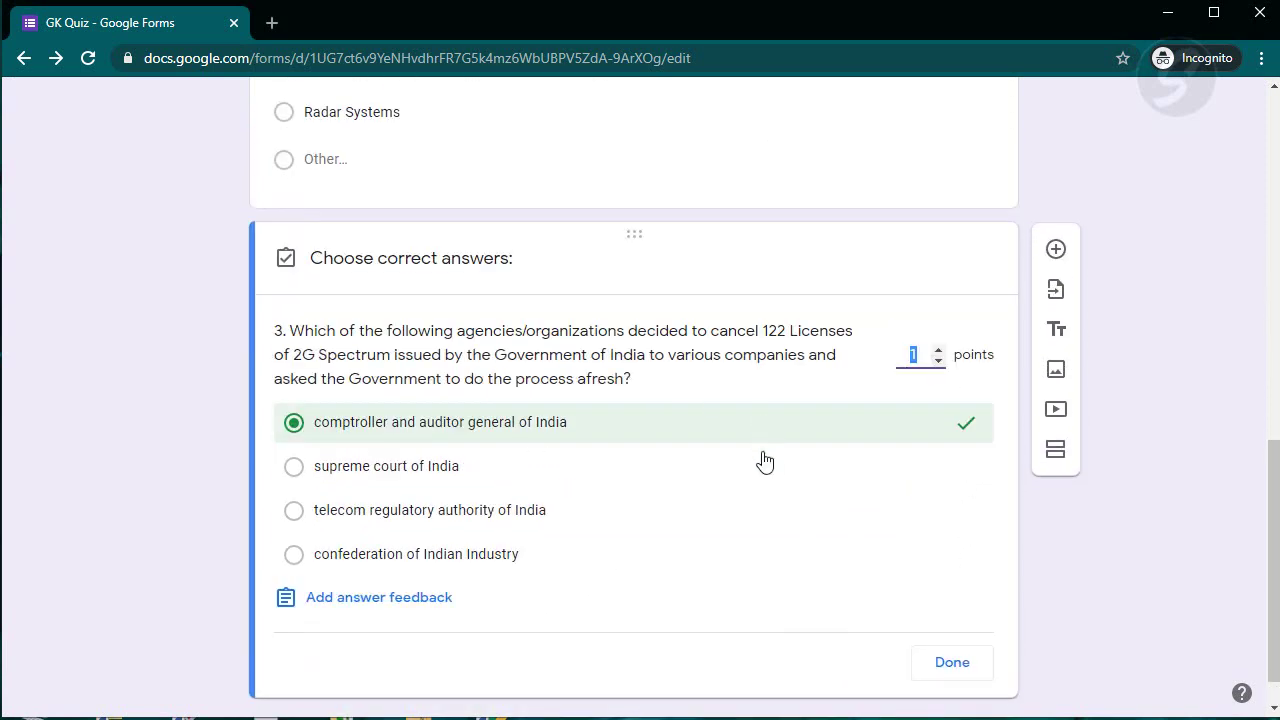
pyautogui.click(808, 469)
pyautogui.click(929, 424)
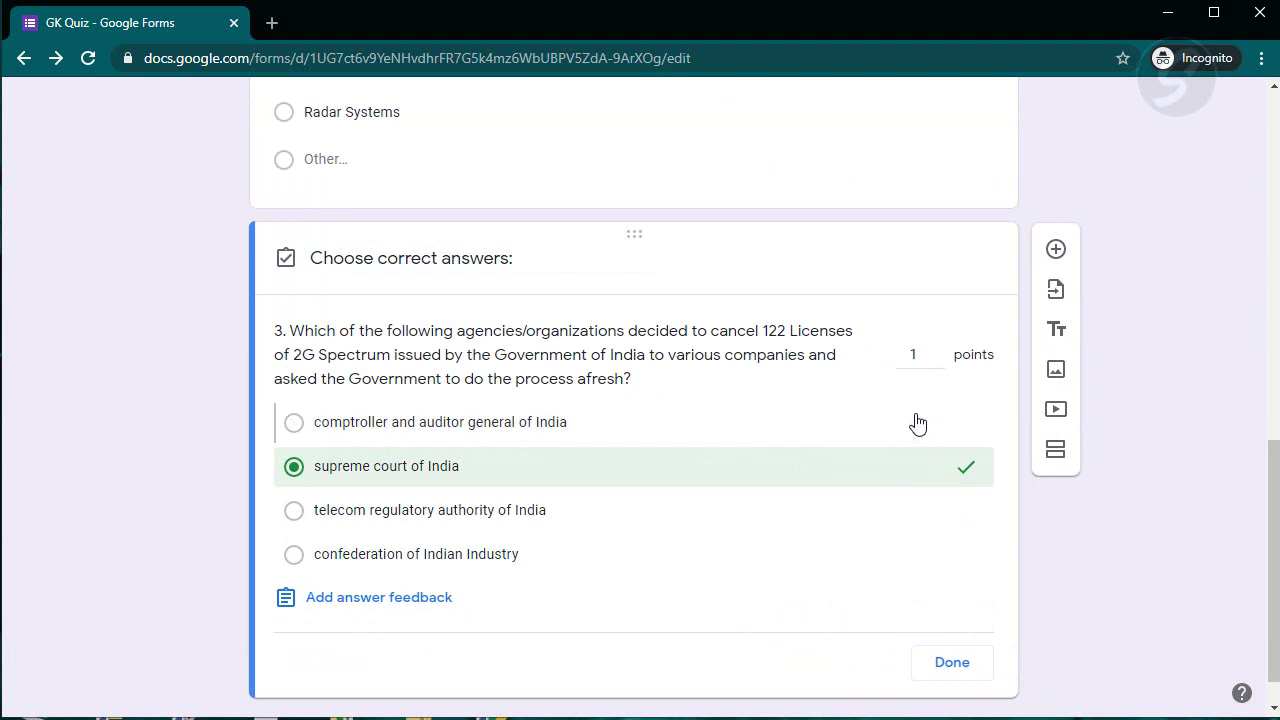
pyautogui.click(957, 667)
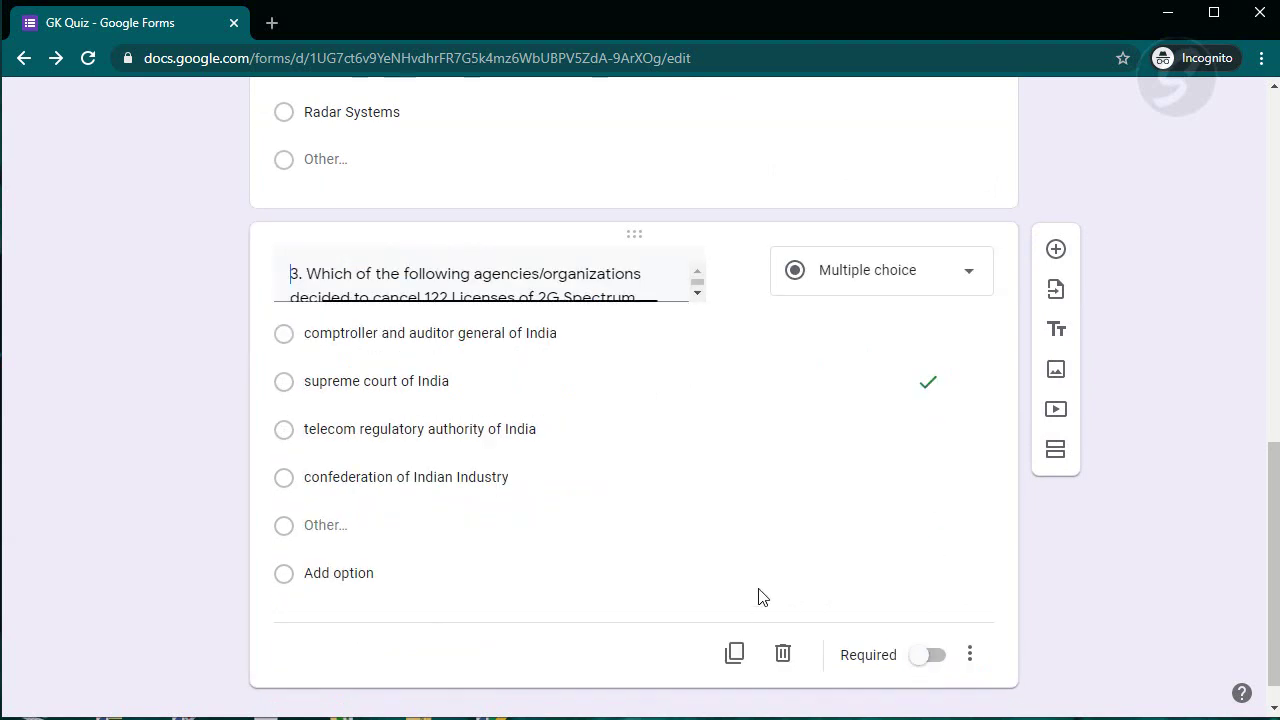
# Duplicate question 3 and replace the copy's text with question 4, asking which Prime Minister also won the Presidential Elections held in March 2012.
pyautogui.scroll(-2, 769, 517)
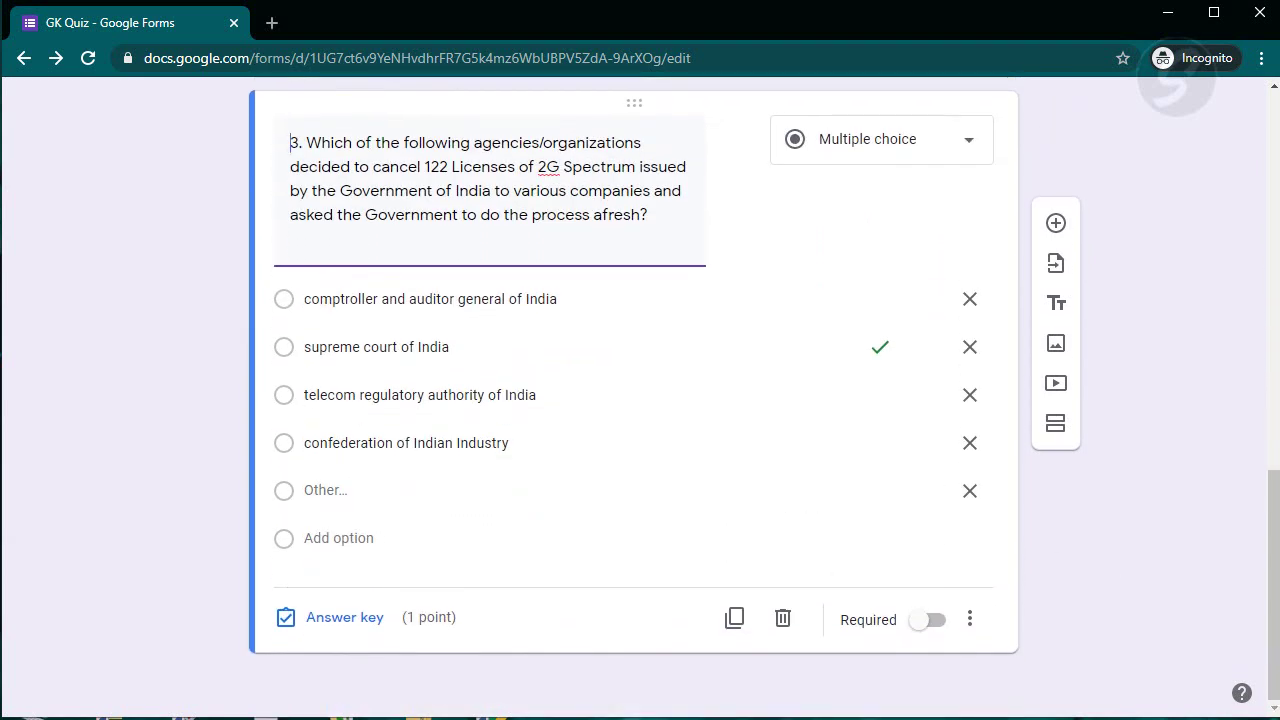
pyautogui.click(735, 617)
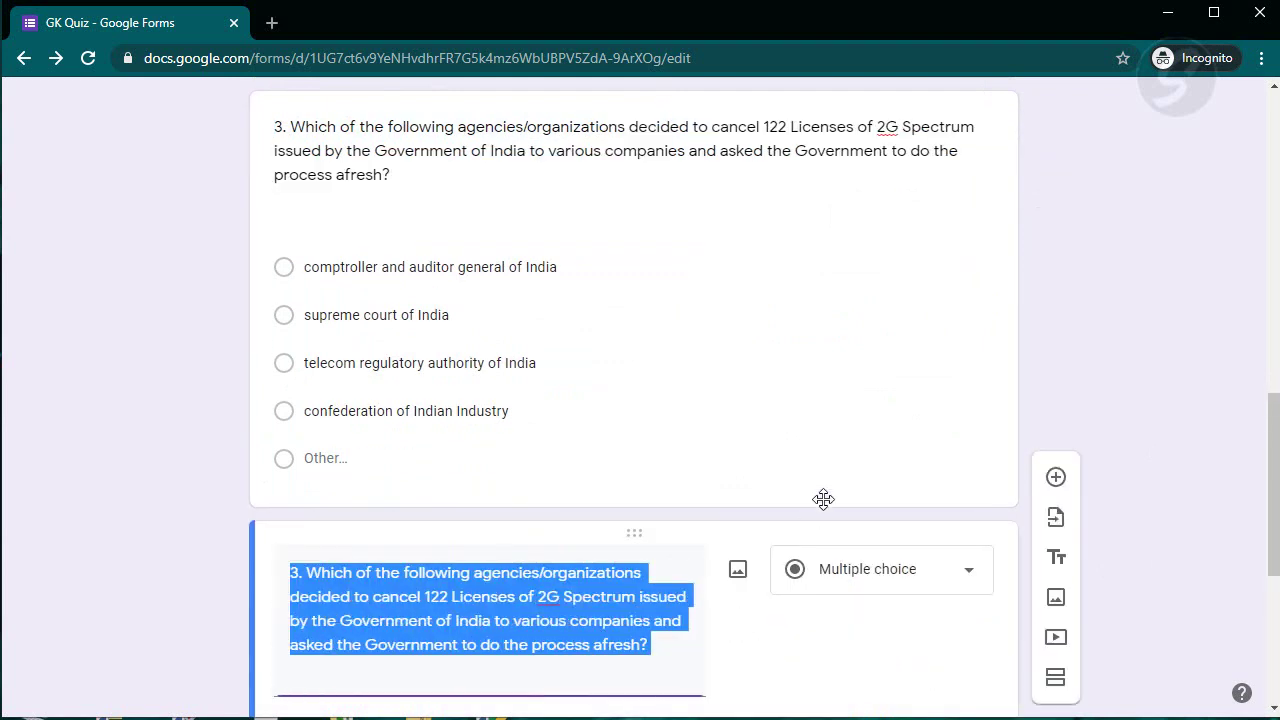
pyautogui.hotkey('alt', 'Tab')
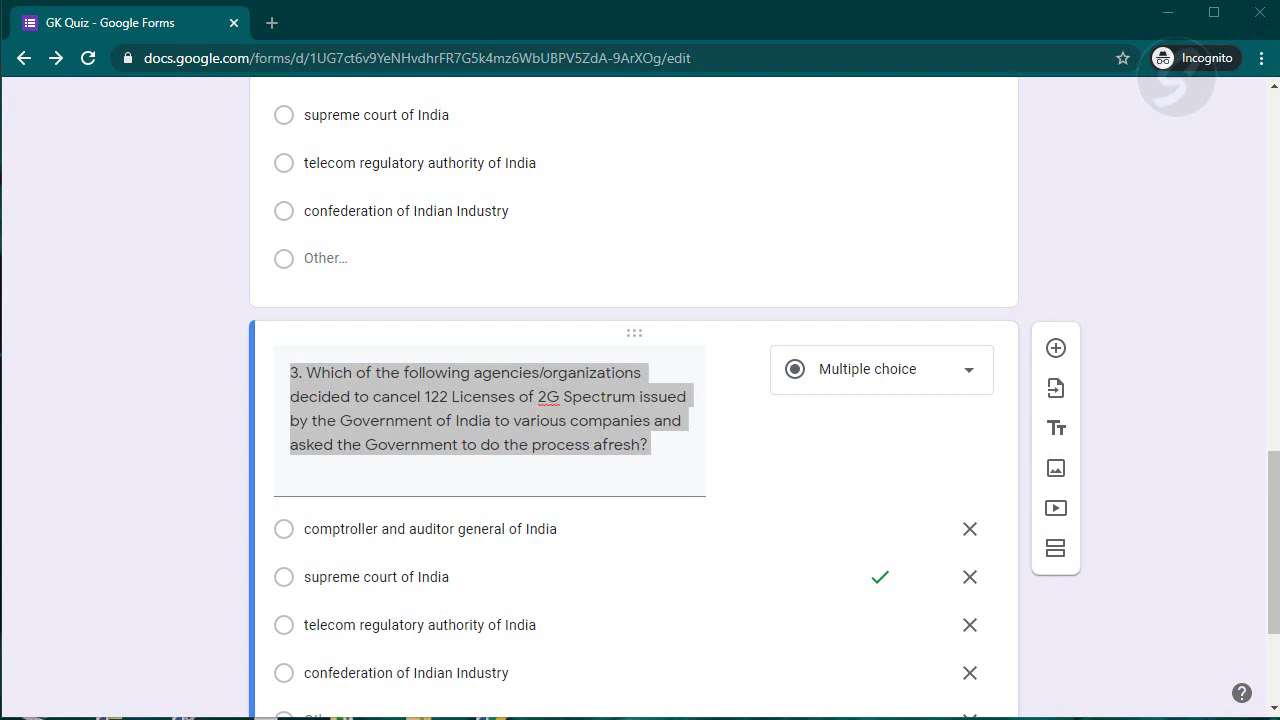
pyautogui.click(428, 408)
pyautogui.hotkey('ctrl', 'a')
pyautogui.write('4. Who among the following is the Prime Minister of a country at present and has also won the Presidential Elections held in March 2012? (He had been President of the country twice in the past. This will be his third term as President. He will join office in July 2012),')
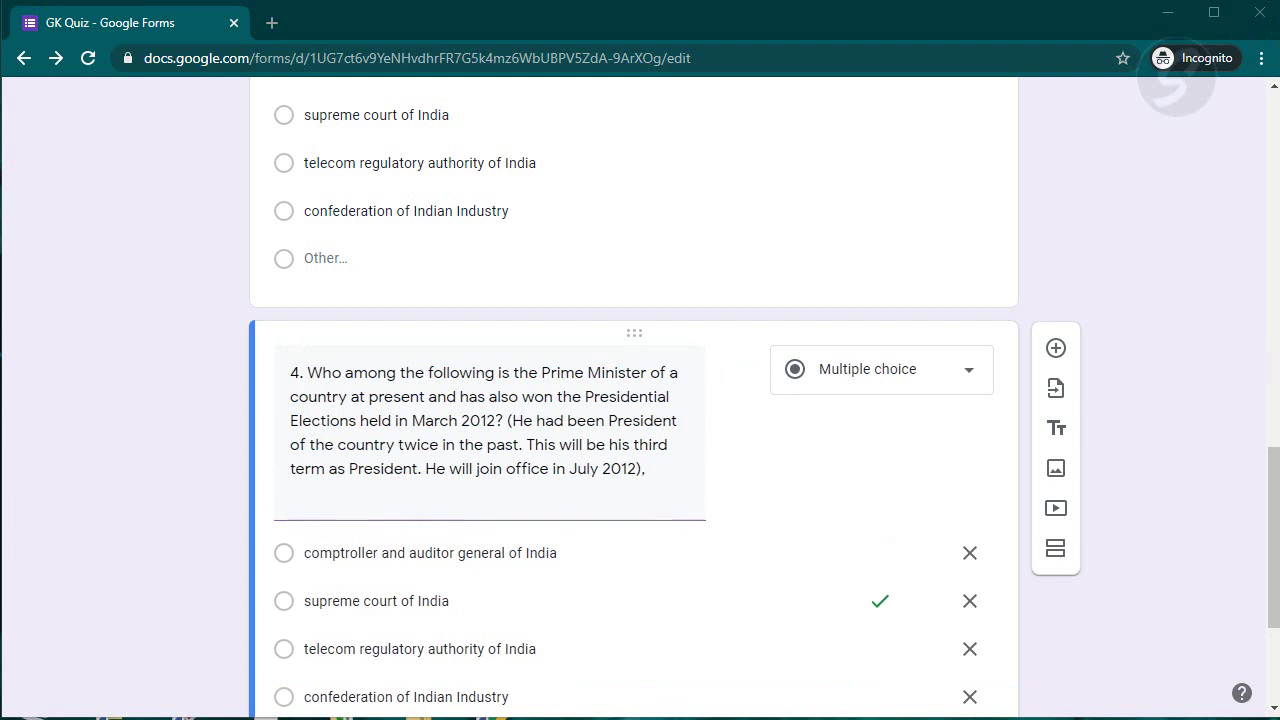
# Replace the first two answer options of question 4 with Mohammed Waheed Hassan and Abd. Rabbo Mansour Hadi.
pyautogui.click(391, 557)
pyautogui.hotkey('ctrl', 'a')
pyautogui.write('Mohammed Waheed Hassan')
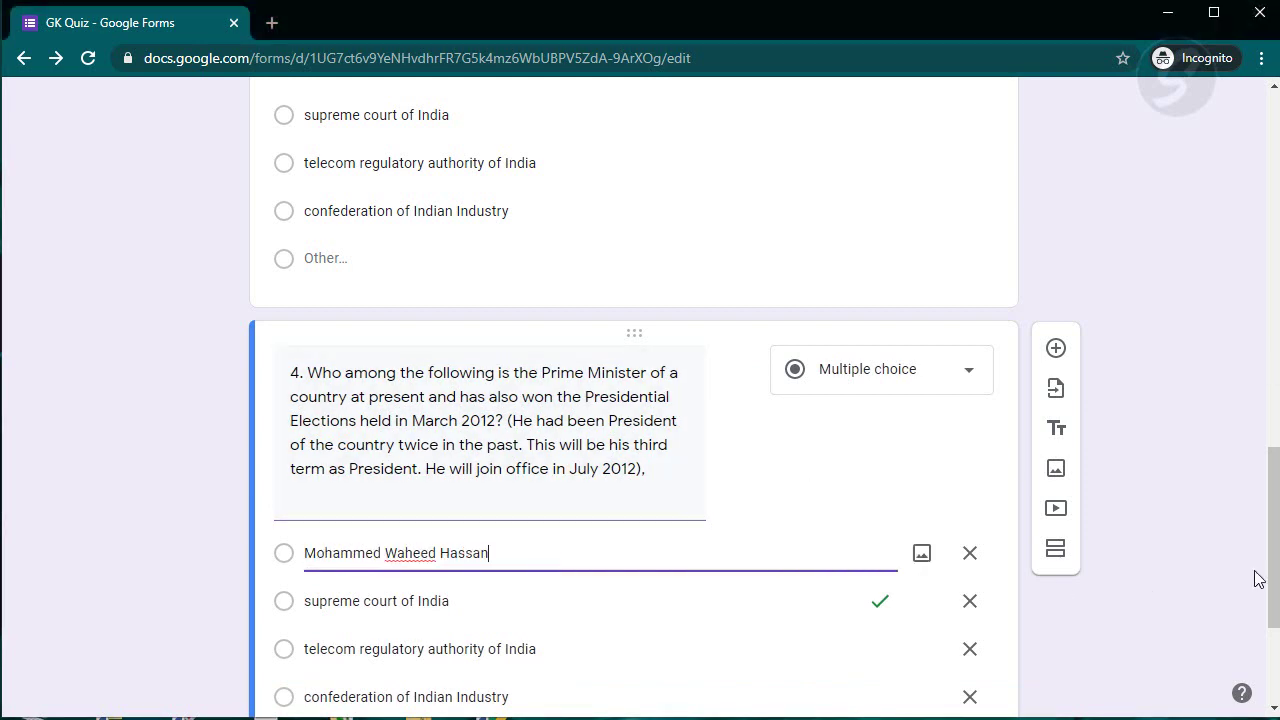
pyautogui.hotkey('alt', 'Tab')
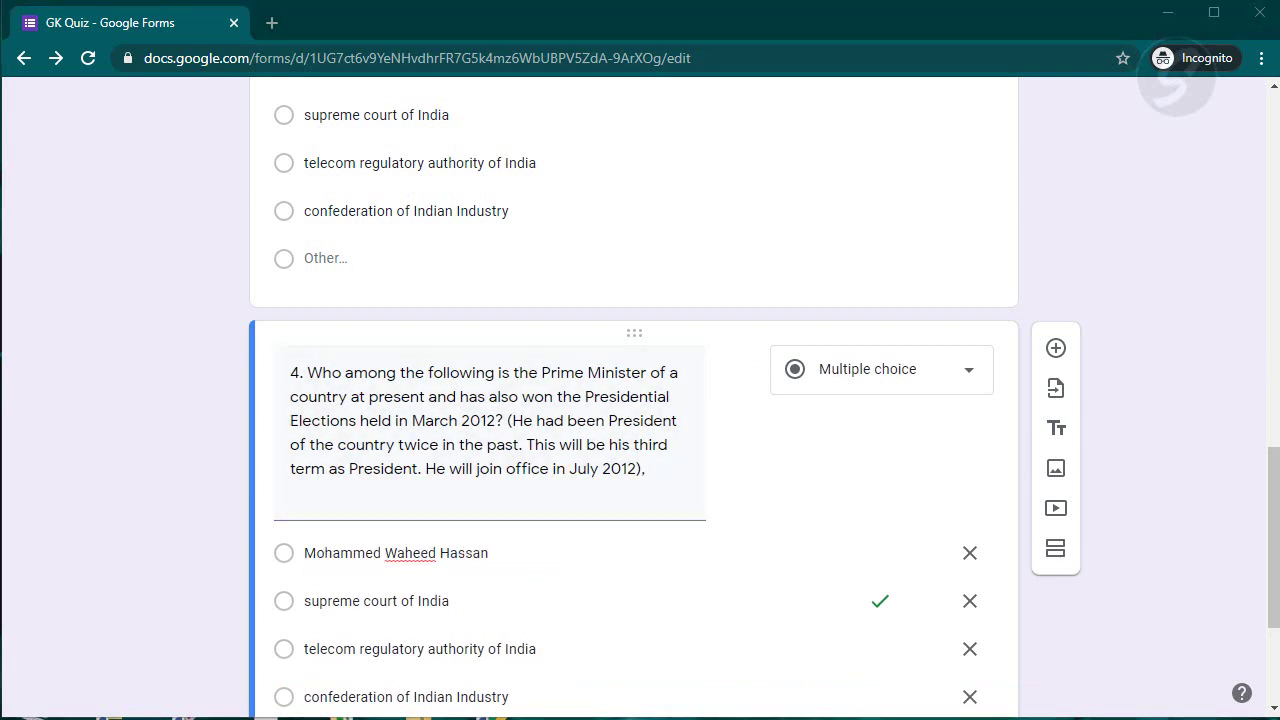
pyautogui.click(429, 600)
pyautogui.hotkey('ctrl', 'a')
pyautogui.write('Abd. Rabbo Mansour Hadi')
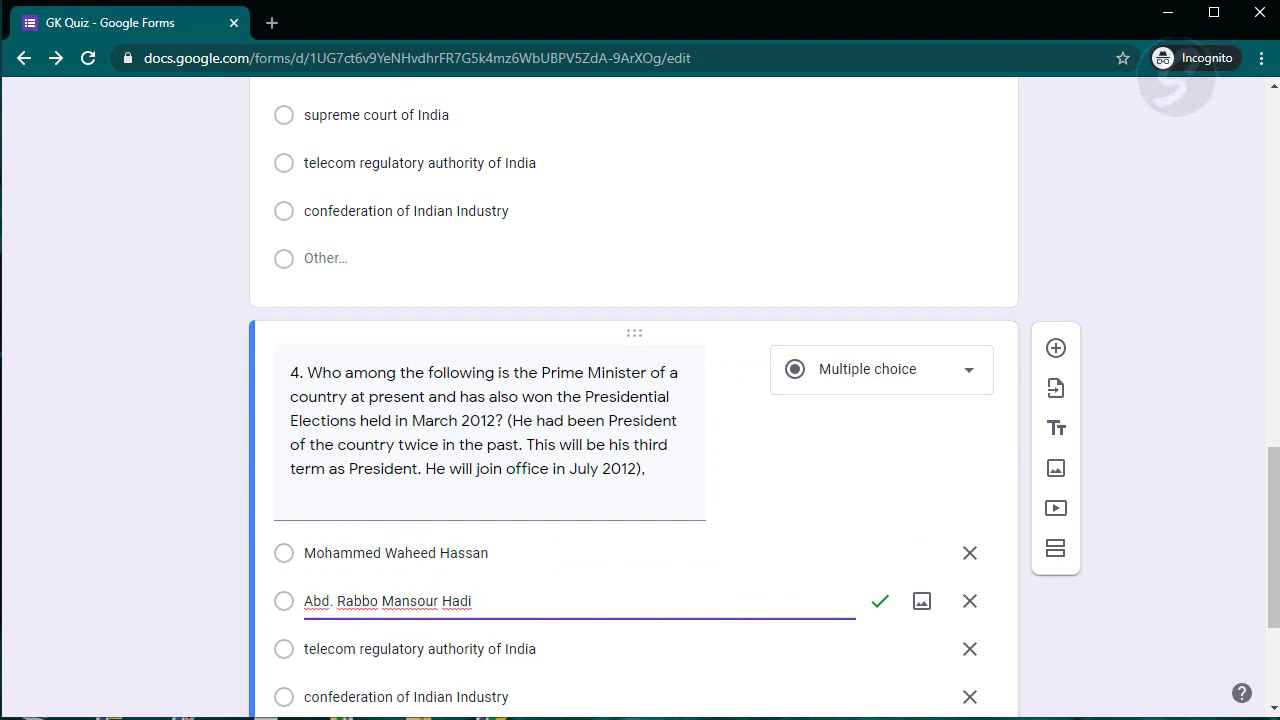
# Replace the third and fourth answer options of question 4 with Daniel Ortega and Vladimir Putin.
pyautogui.hotkey('alt', 'Tab')
pyautogui.click(382, 655)
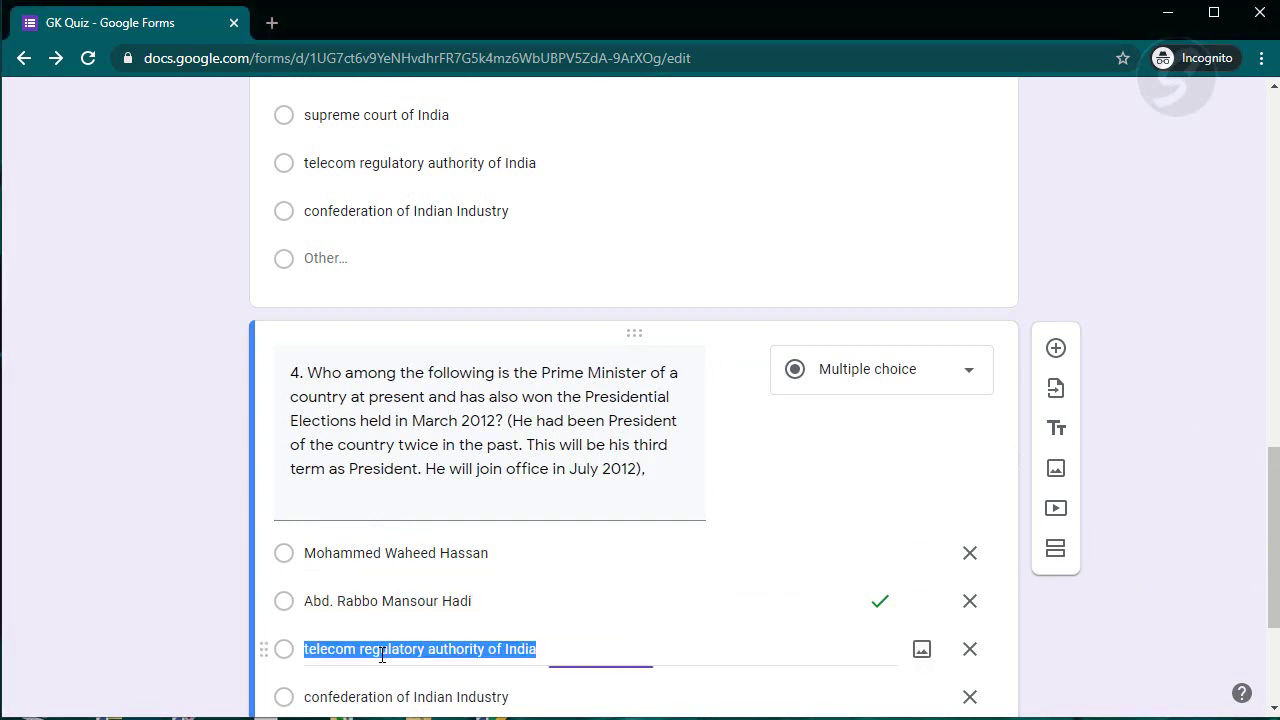
pyautogui.write('Daniel Ortega')
pyautogui.doubleClick(417, 653)
pyautogui.hotkey('ctrl', 'a')
pyautogui.write('Daniel Ortega')
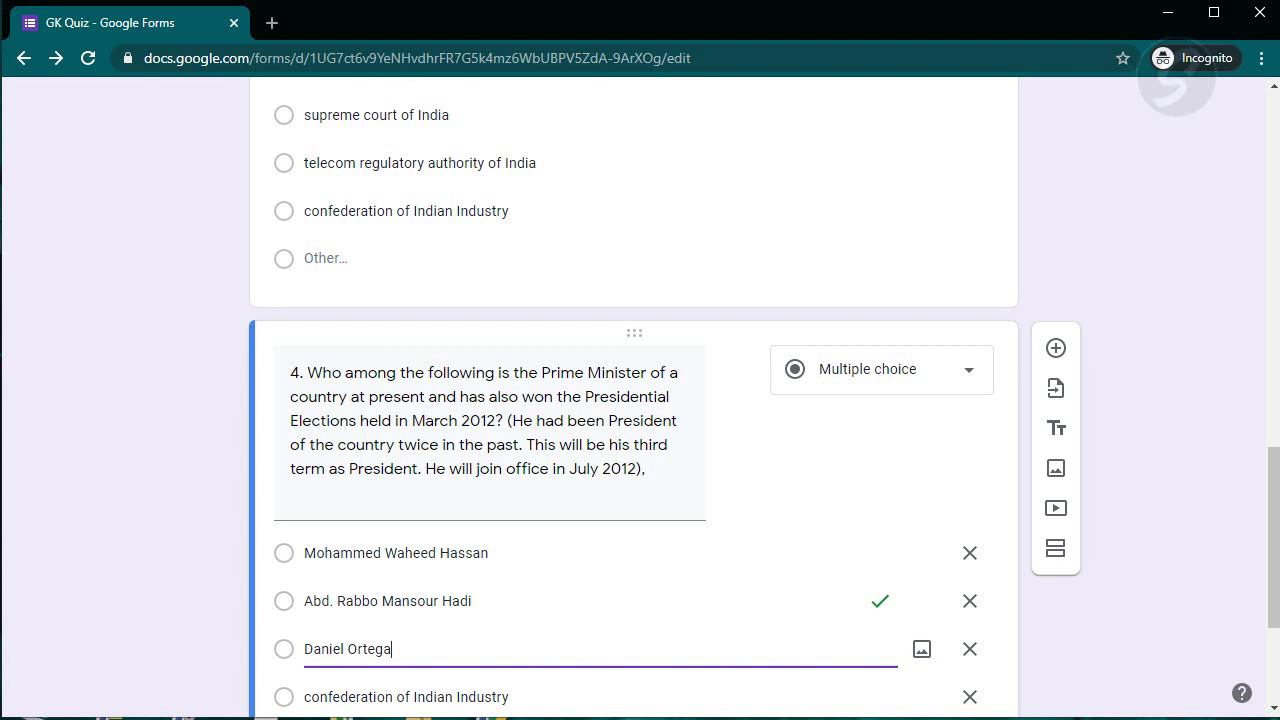
pyautogui.hotkey('alt', 'Tab')
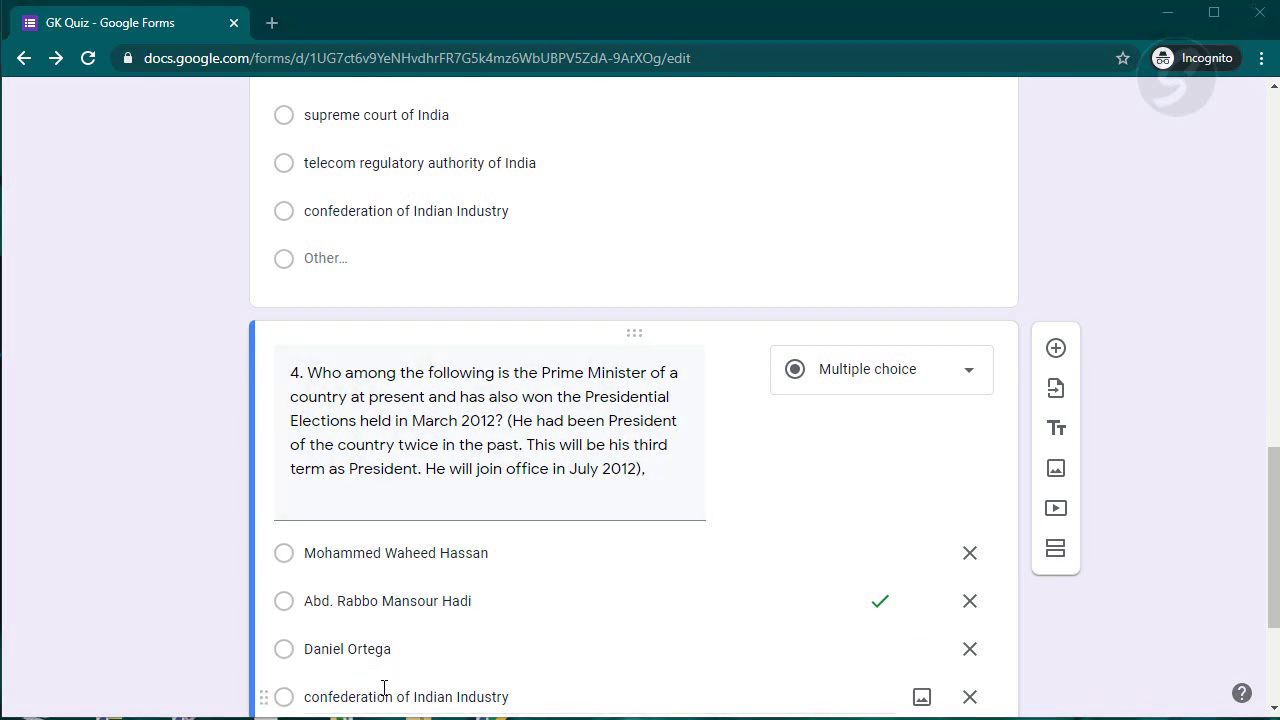
pyautogui.click(382, 696)
pyautogui.scroll(-2, 550, 630)
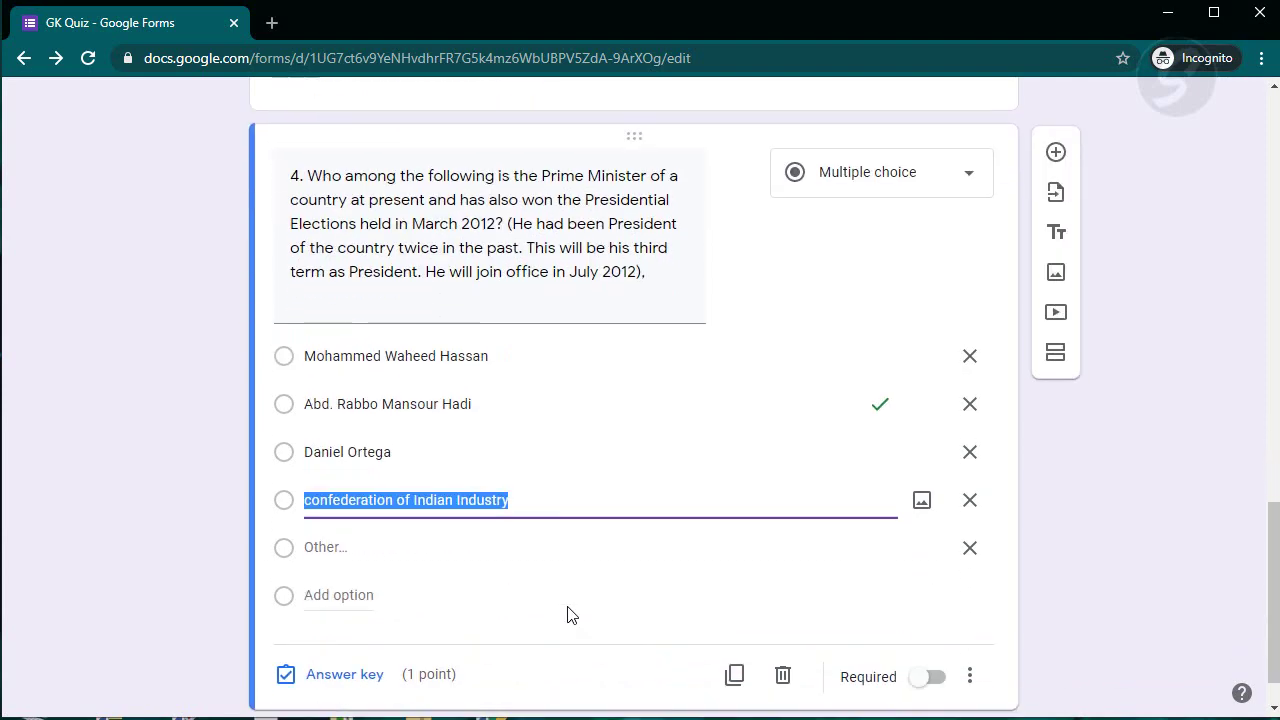
pyautogui.write('Vladimir Putin')
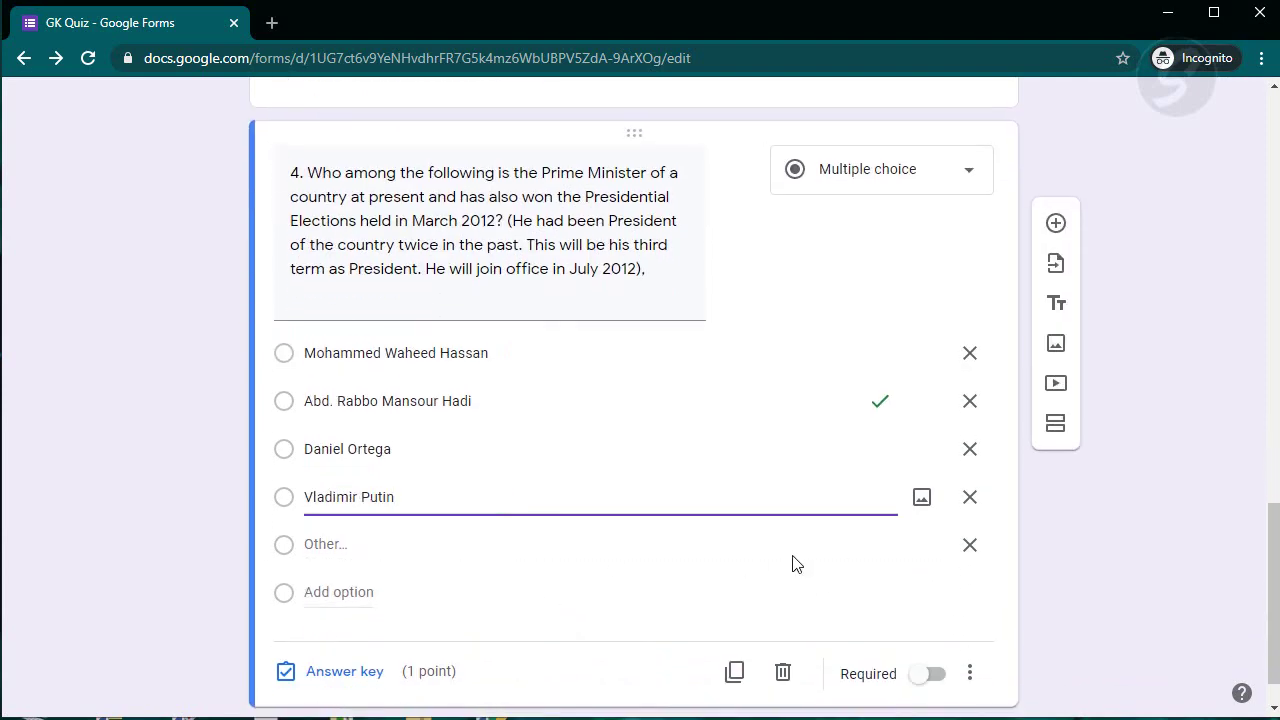
# Make Vladimir Putin the only correct answer in question 4's answer key by deselecting Abd. Rabbo Mansour Hadi.
pyautogui.click(360, 670)
pyautogui.click(449, 590)
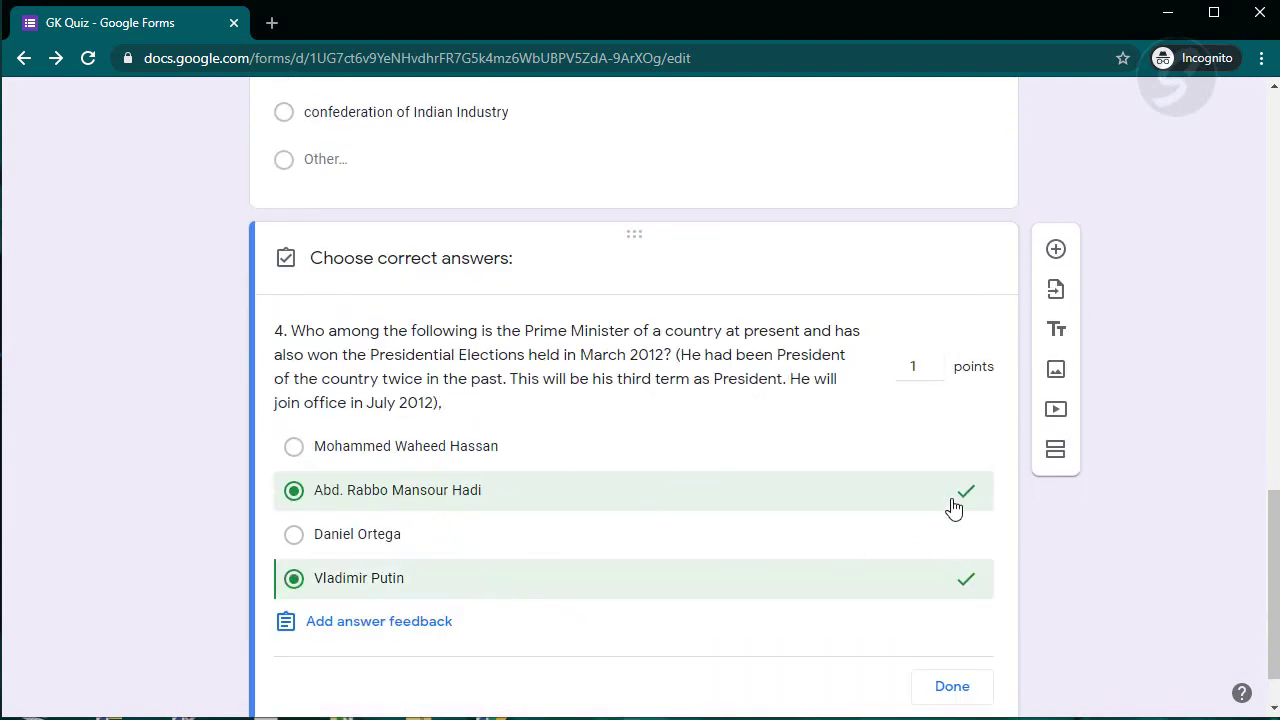
pyautogui.click(957, 505)
pyautogui.click(952, 686)
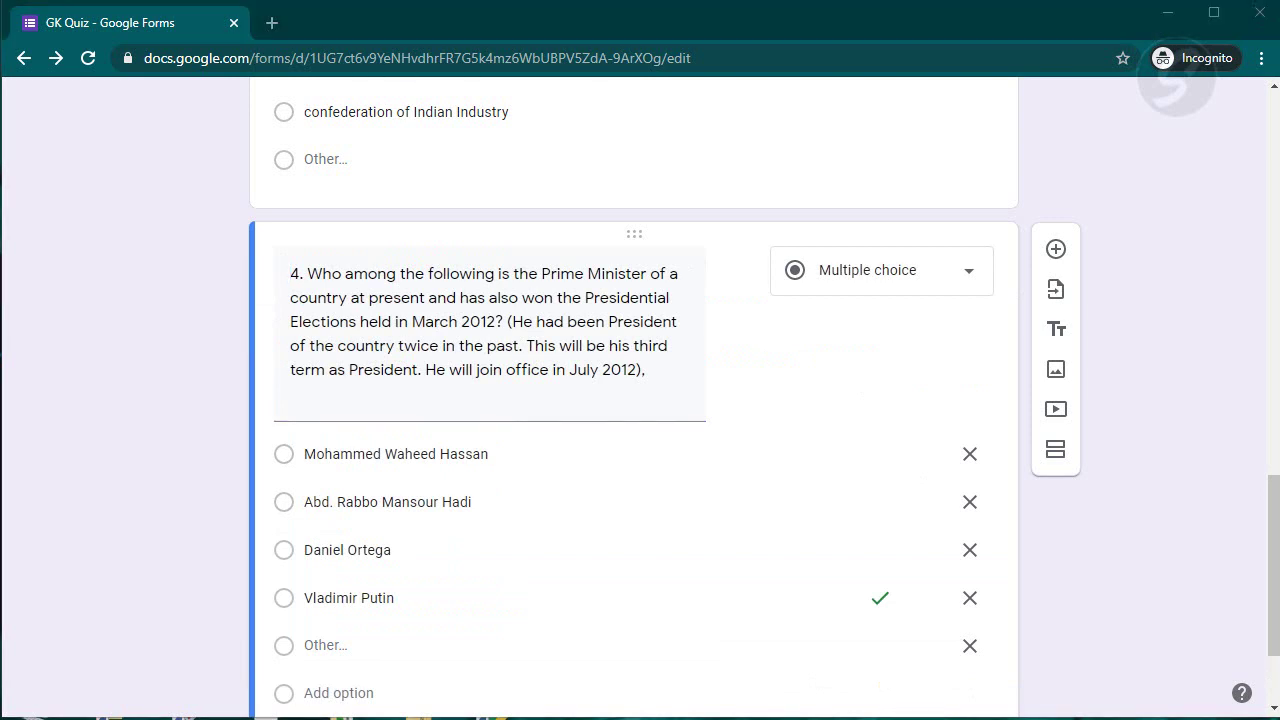
# Duplicate question 4 and replace the copy's text with question 5, asking which country approved a new constitution by referendum in February 2012.
pyautogui.scroll(-2, 594, 505)
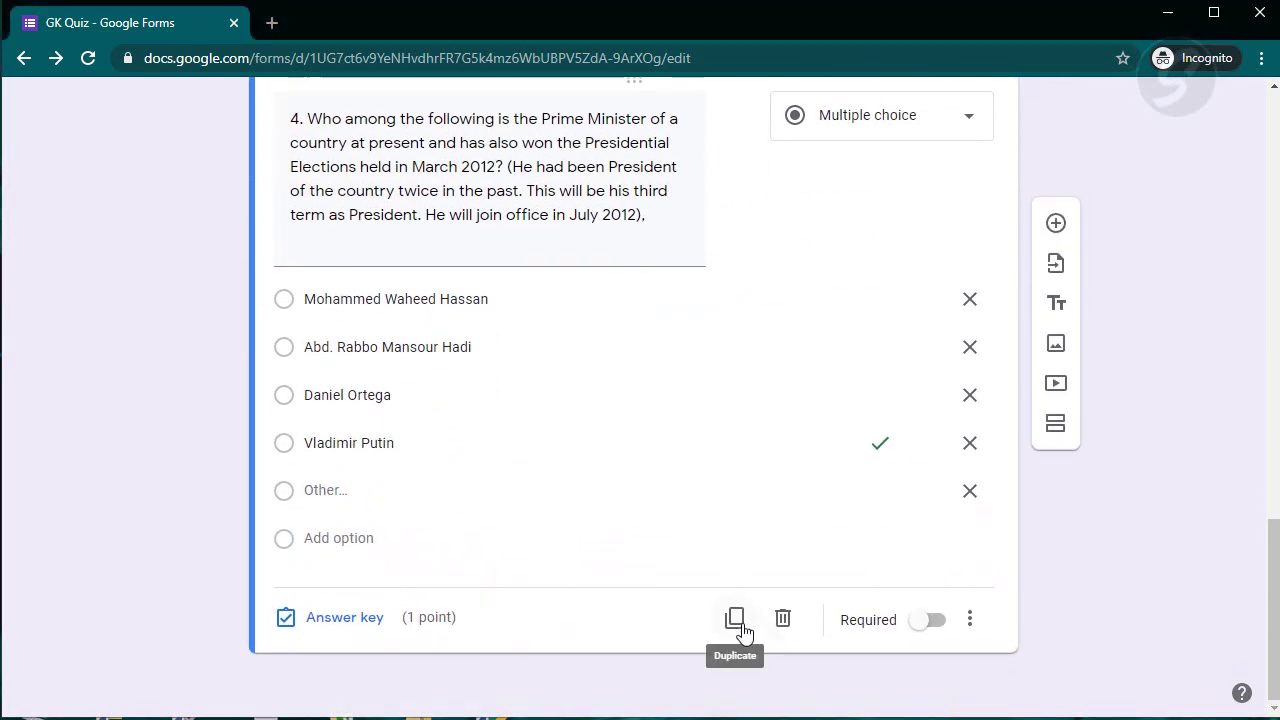
pyautogui.click(734, 636)
pyautogui.hotkey('ctrl', 'v')
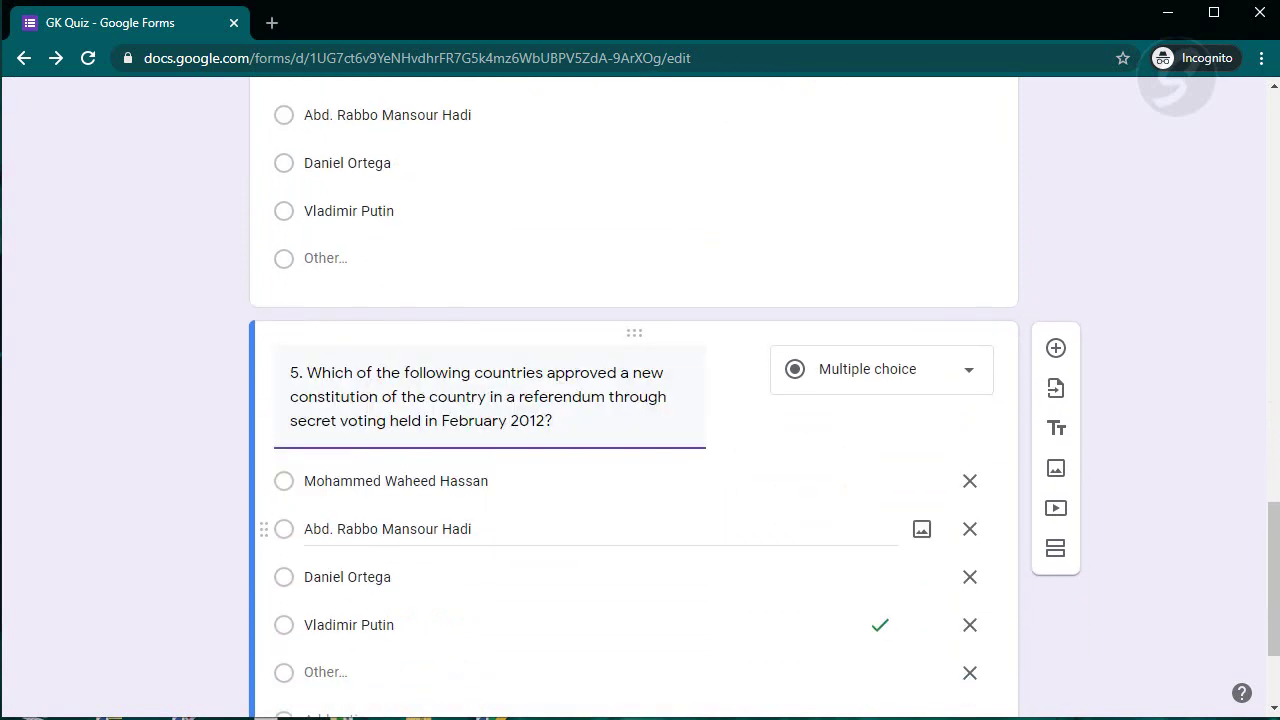
# Replace the four answer options of question 5 with Libya, Iraq, Syria and UAE.
pyautogui.click(363, 476)
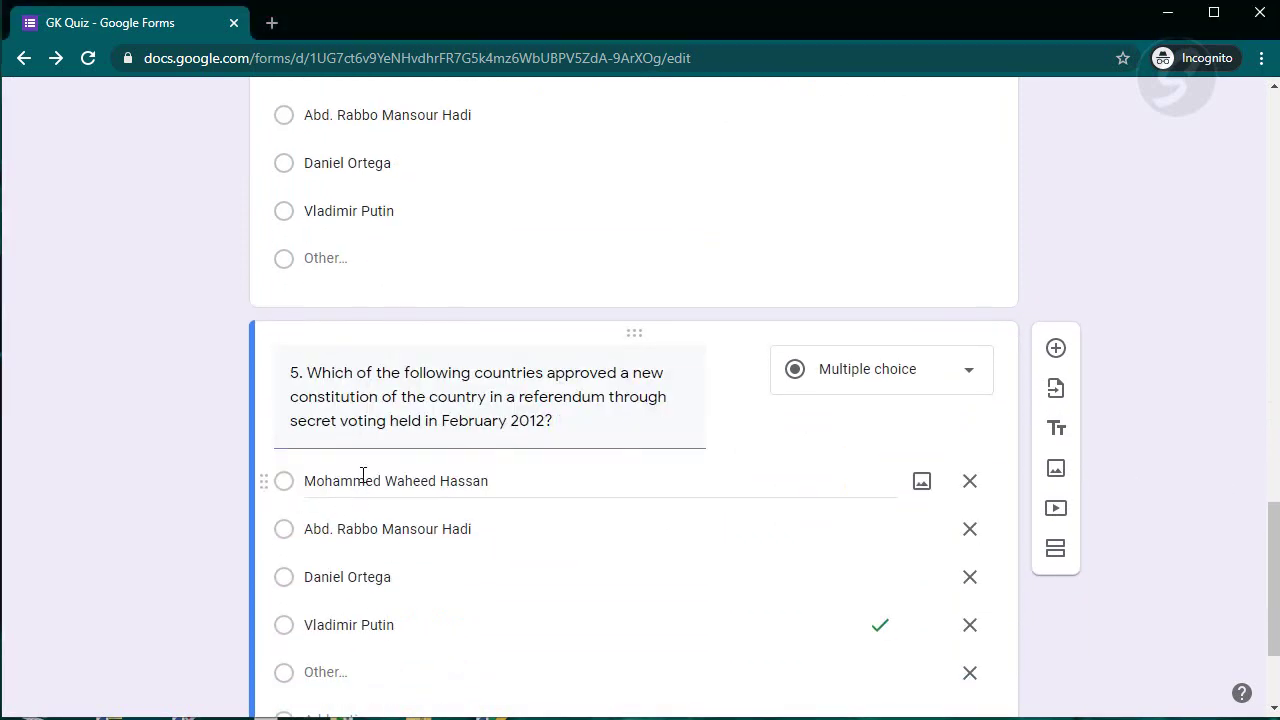
pyautogui.write('Libya')
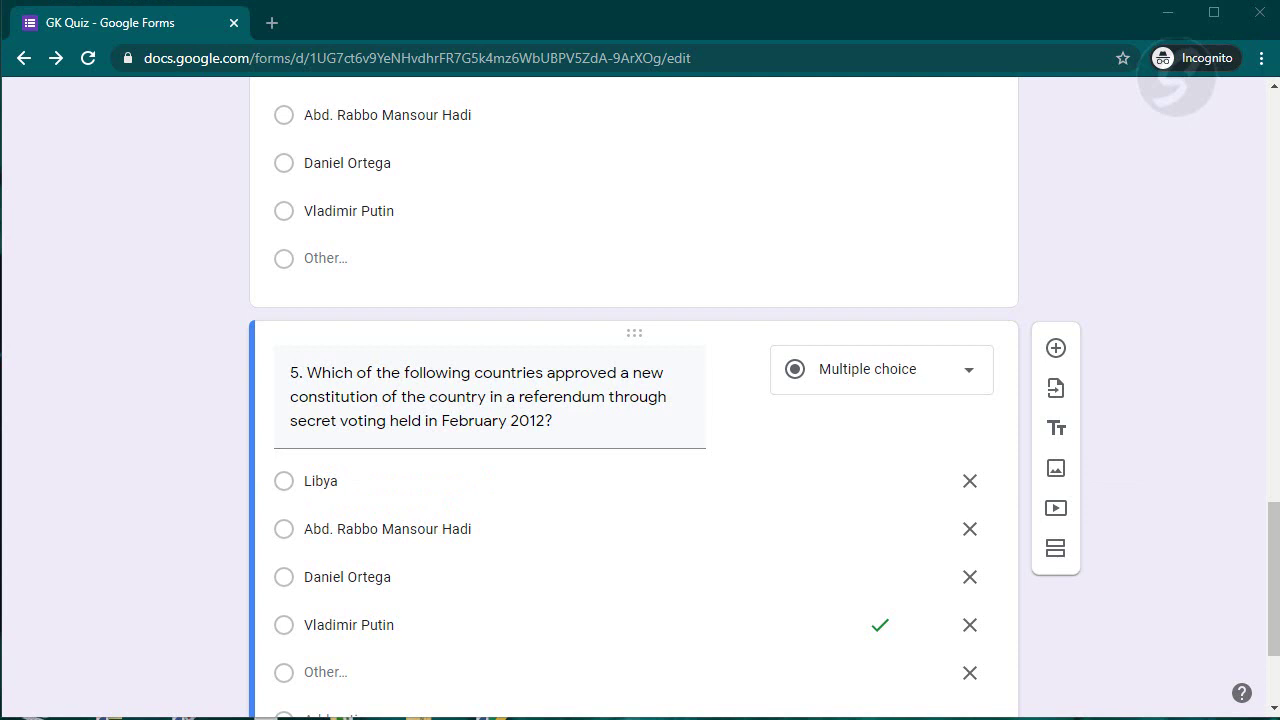
pyautogui.click(400, 529)
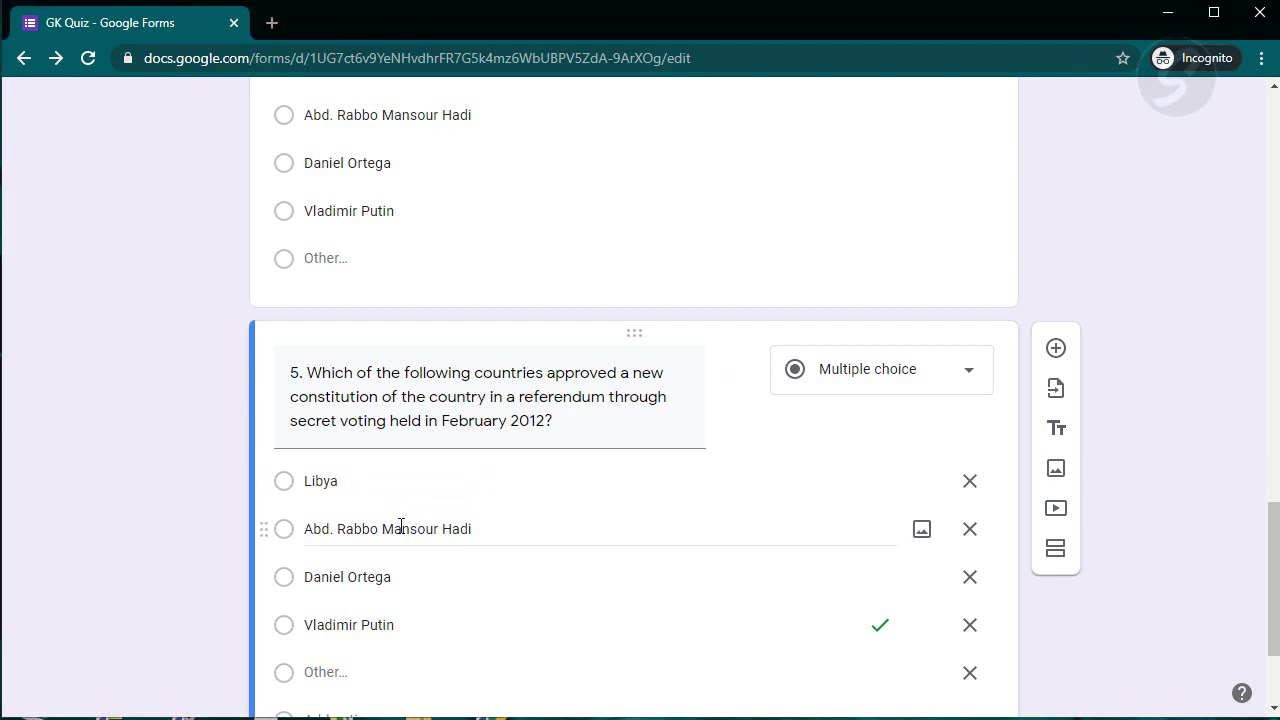
pyautogui.write('Iraq')
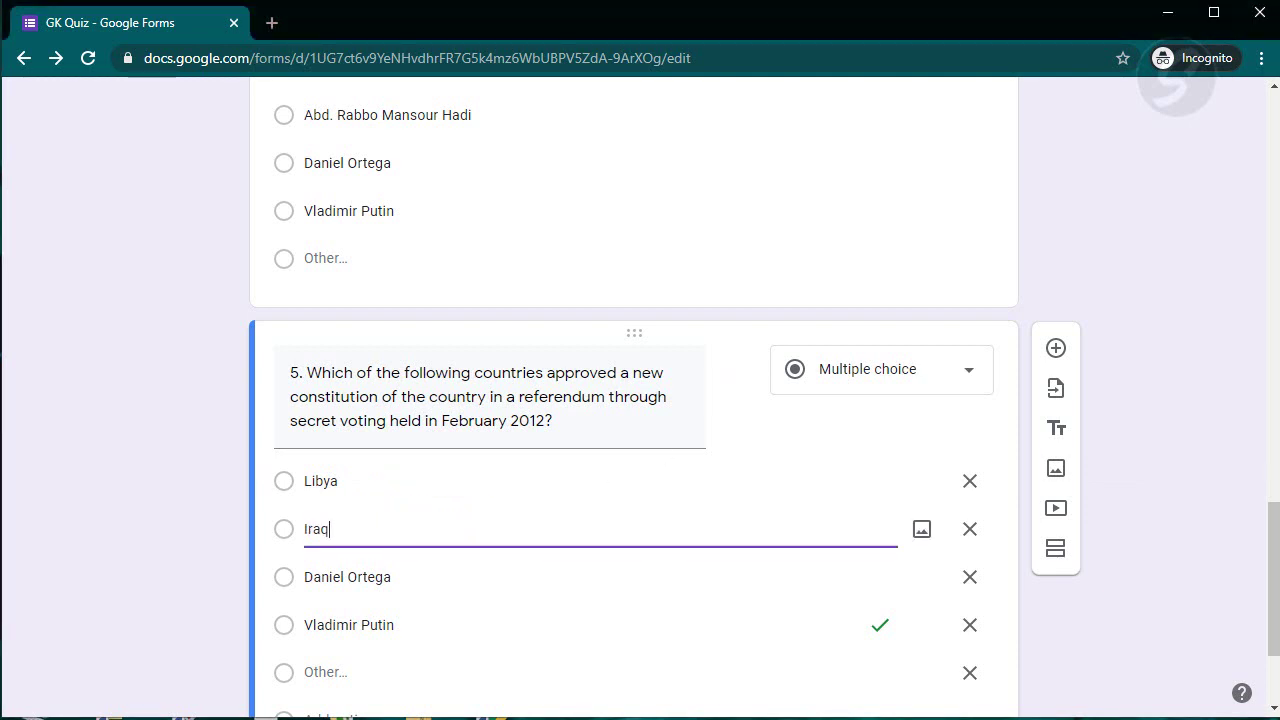
pyautogui.click(368, 582)
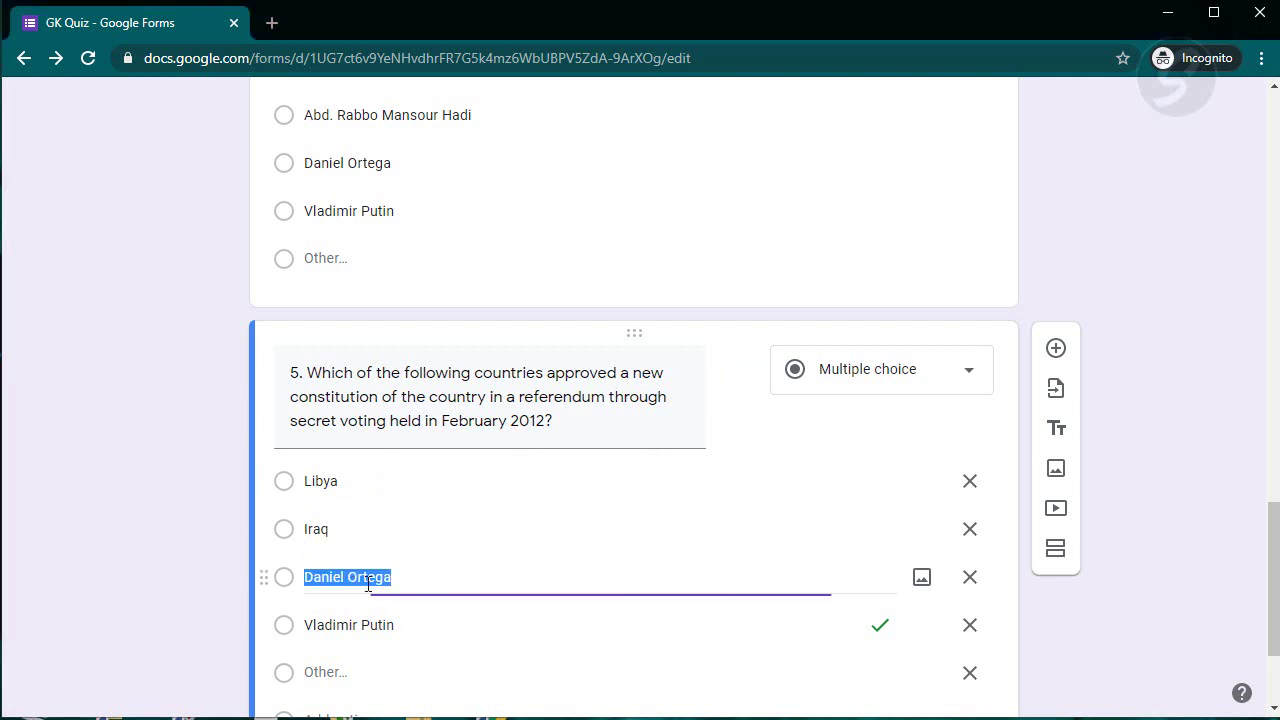
pyautogui.write('Syria')
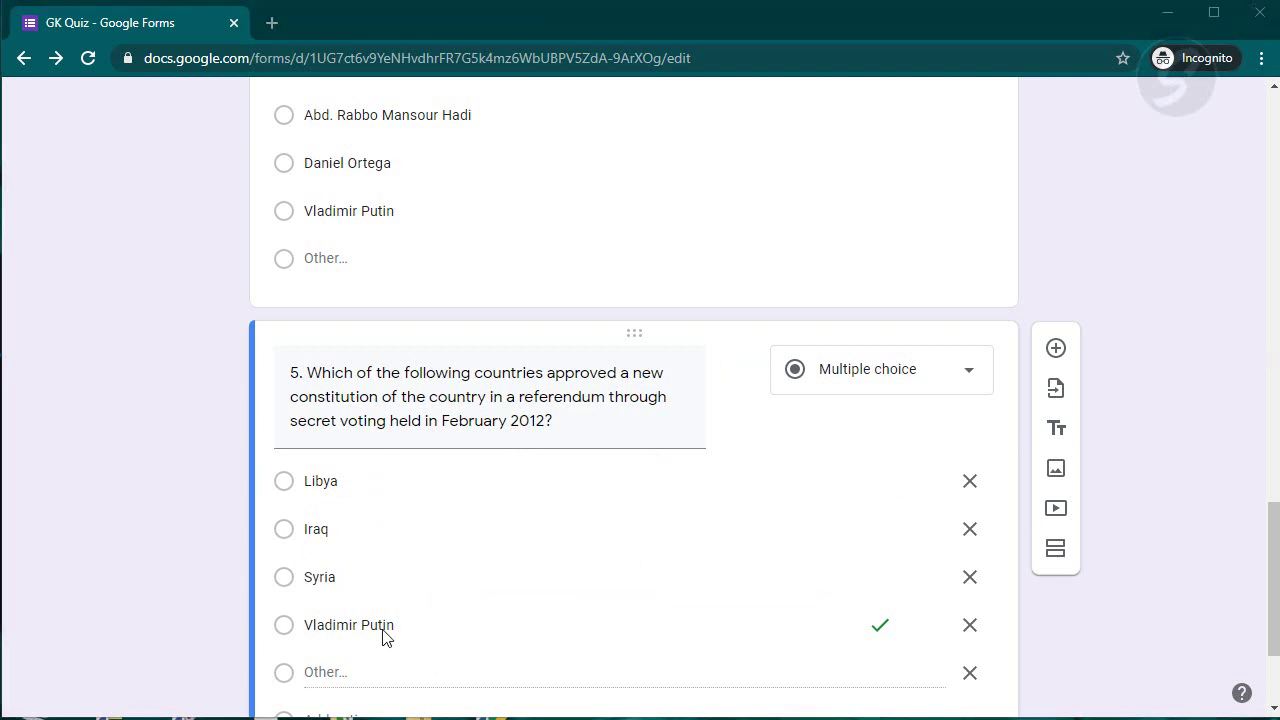
pyautogui.click(322, 615)
pyautogui.write('UAE')
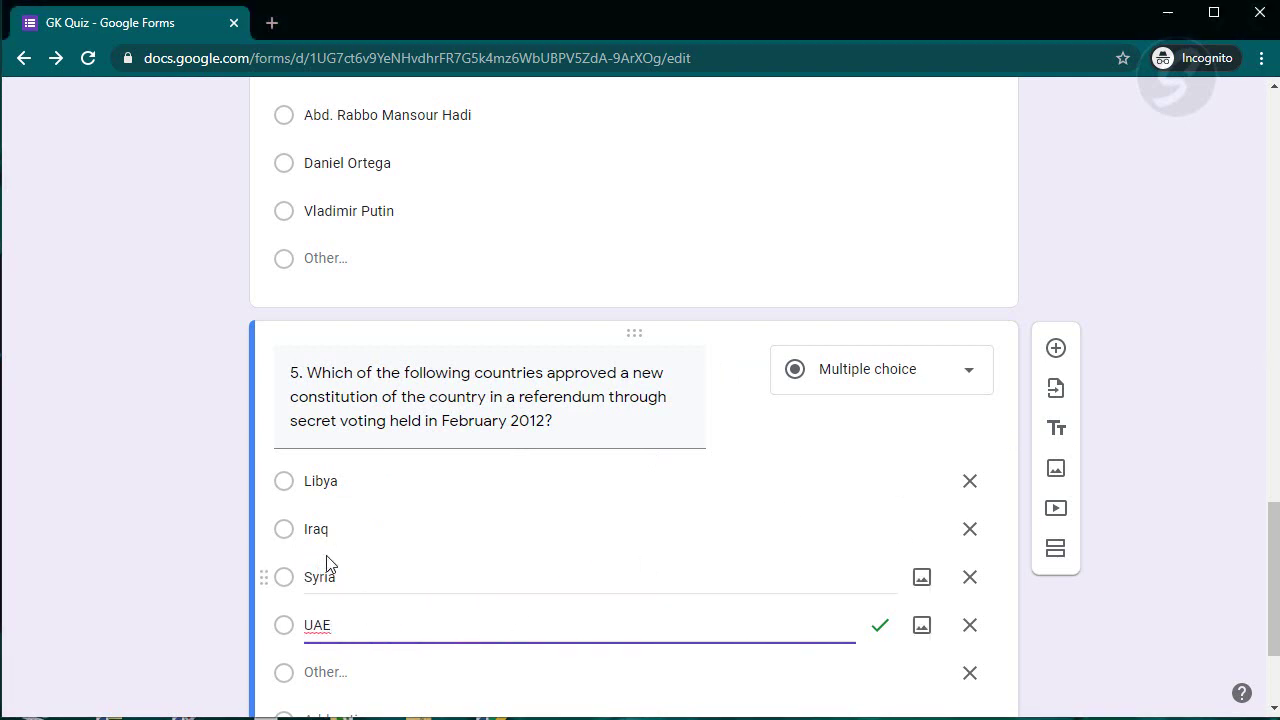
# Make Syria the only correct answer in question 5's answer key by selecting it and deselecting UAE.
pyautogui.scroll(-1, 870, 651)
pyautogui.scroll(-3, 870, 651)
pyautogui.click(323, 617)
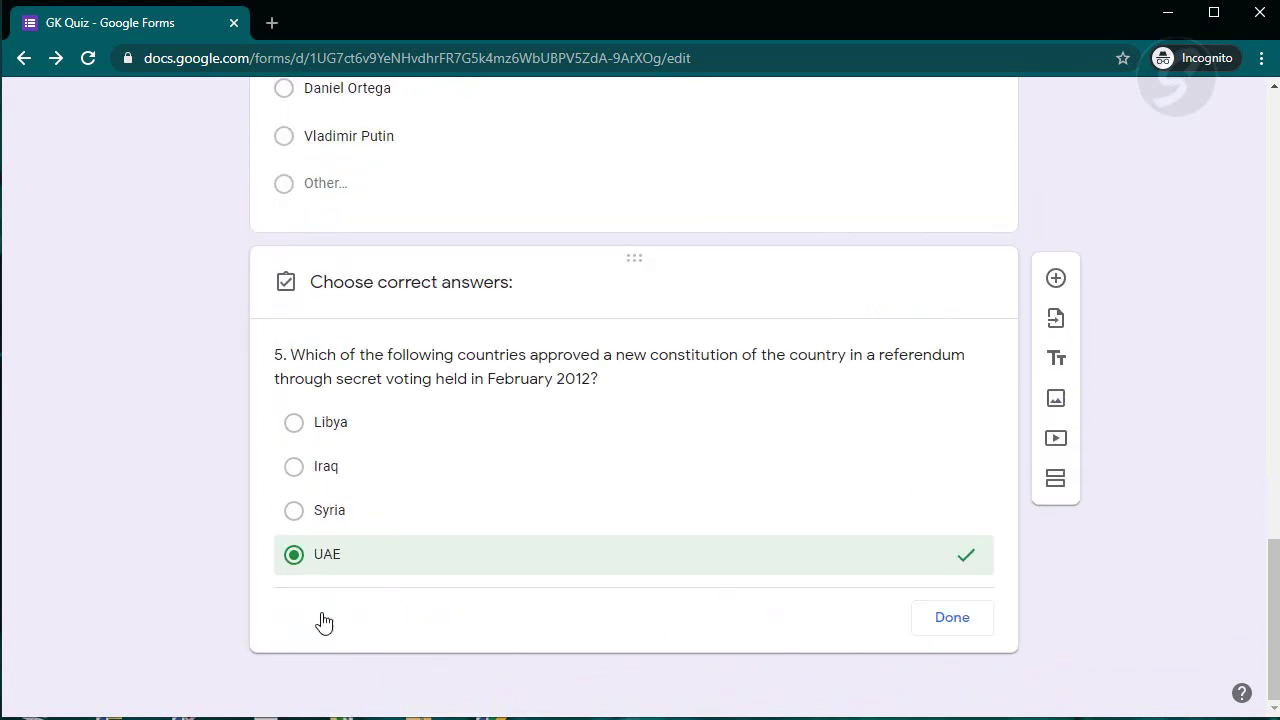
pyautogui.click(441, 510)
pyautogui.click(505, 547)
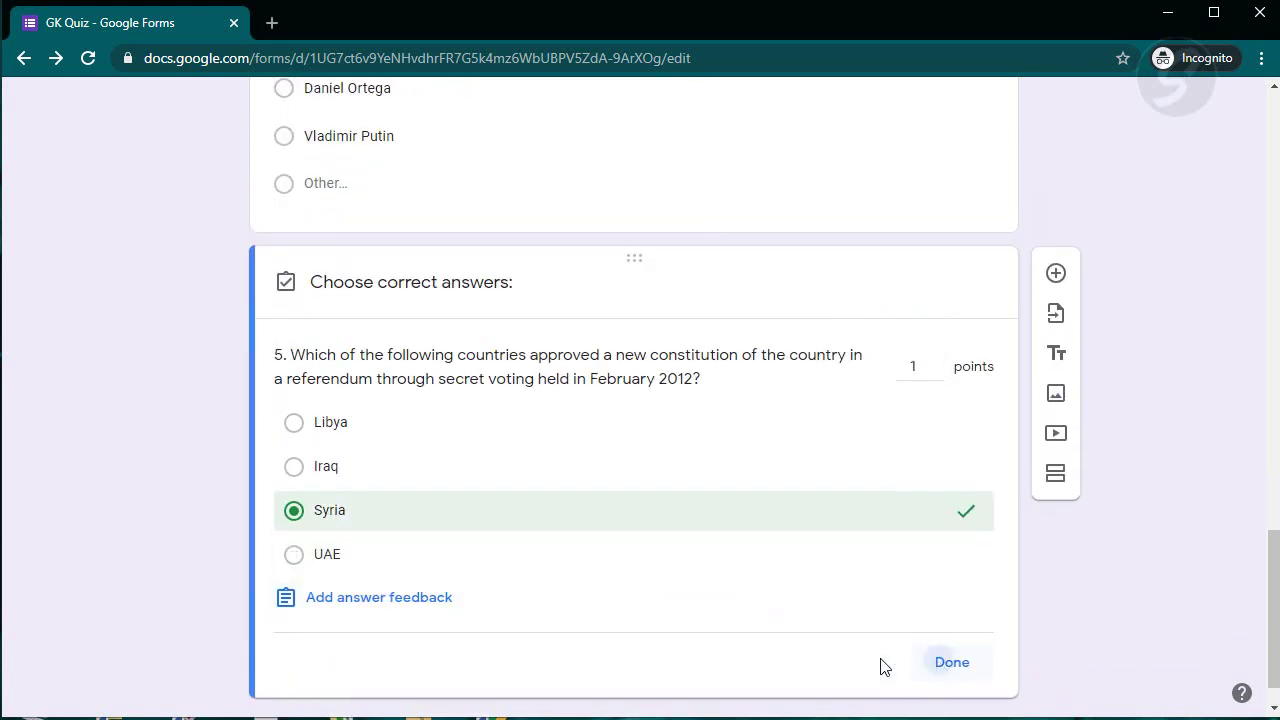
pyautogui.click(915, 662)
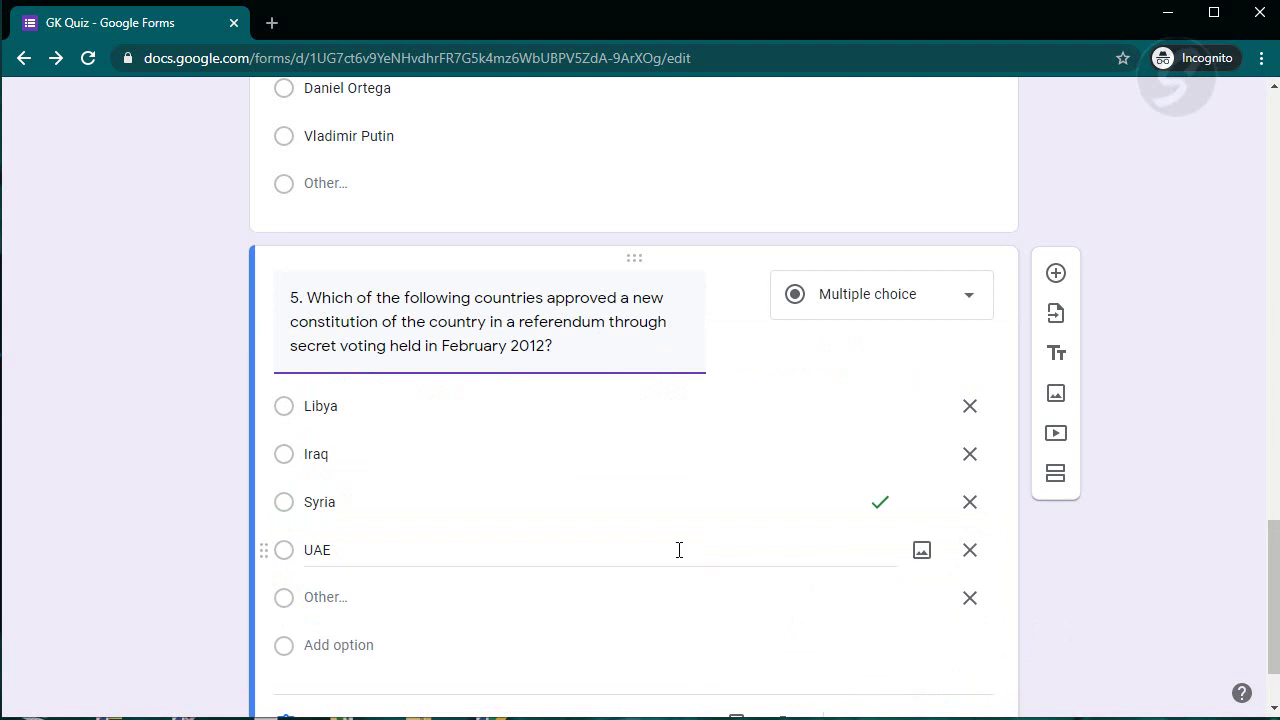
# Enter "Date: 29-05-2020" as the form description below the GK Quiz title.
pyautogui.scroll(-1, 874, 523)
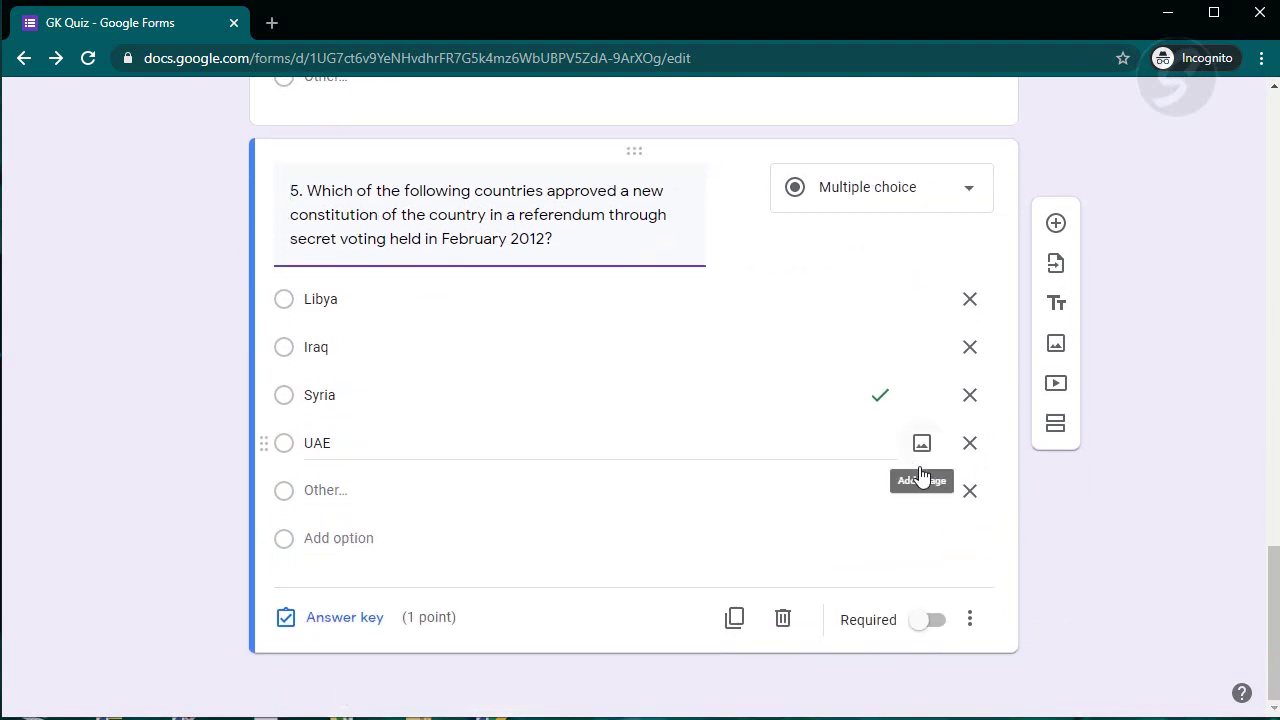
pyautogui.scroll(6, 937, 591)
pyautogui.scroll(12, 1045, 598)
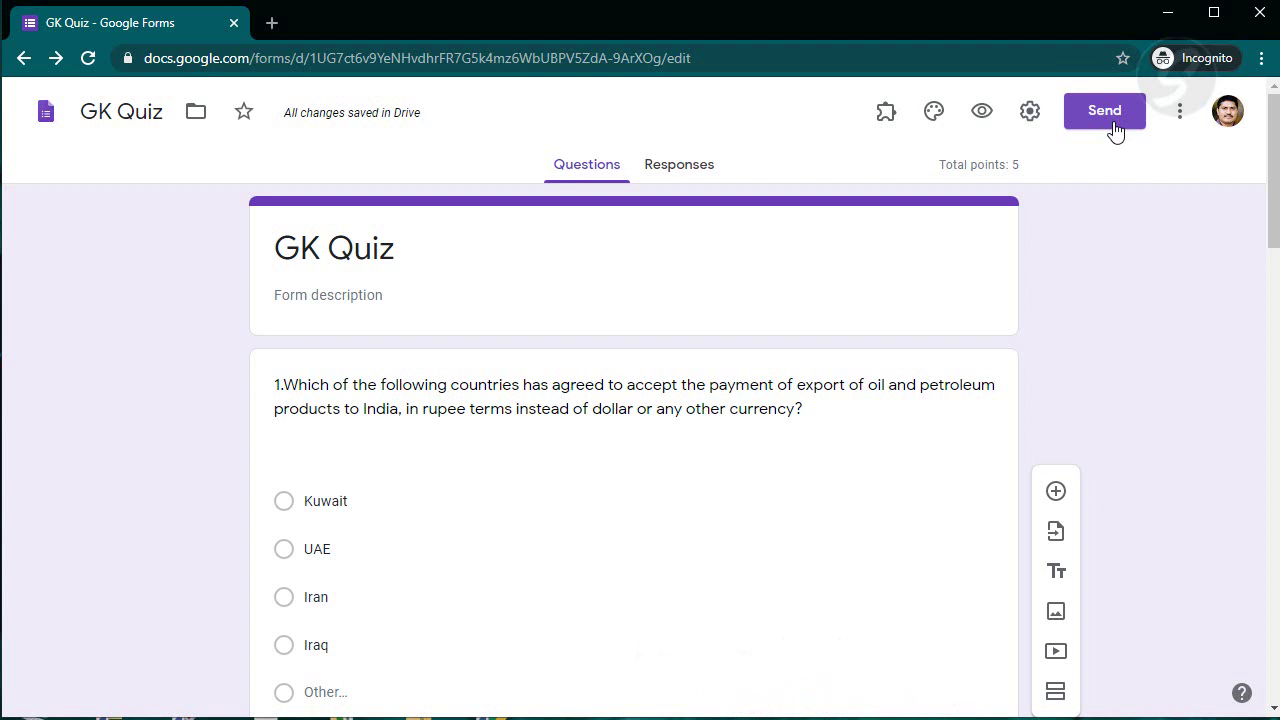
pyautogui.click(1115, 130)
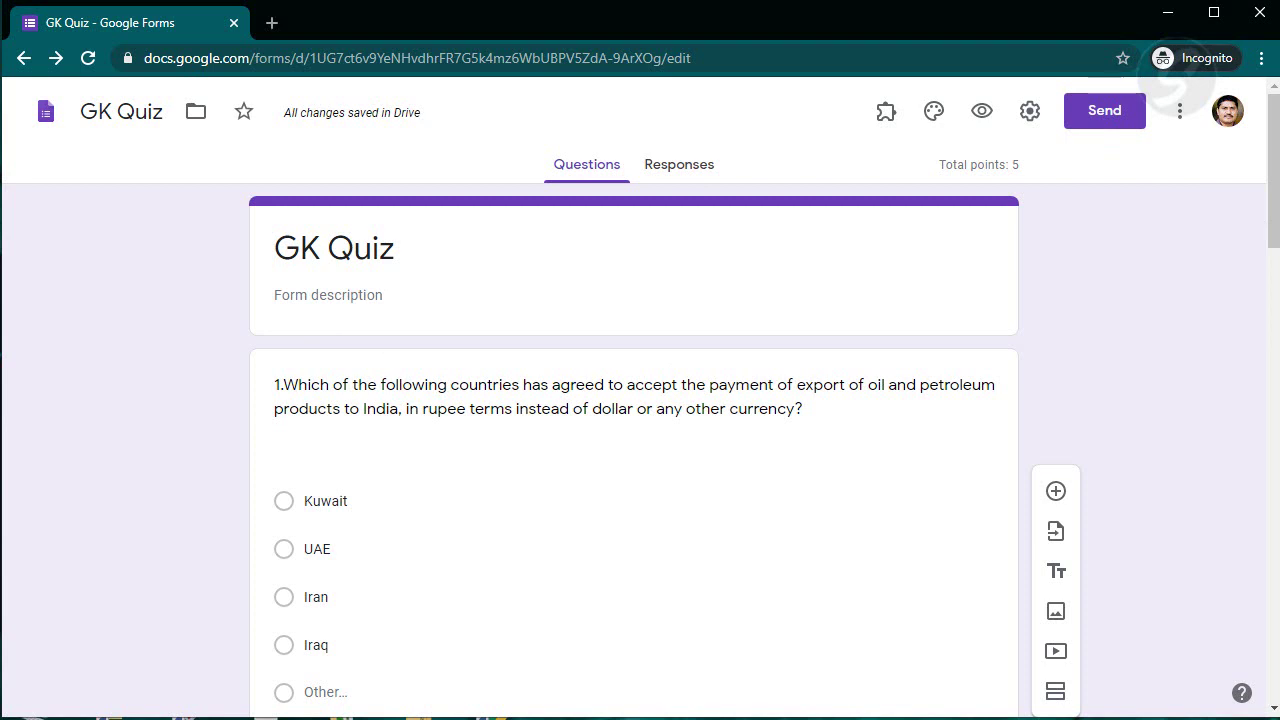
pyautogui.click(413, 297)
pyautogui.write('date')
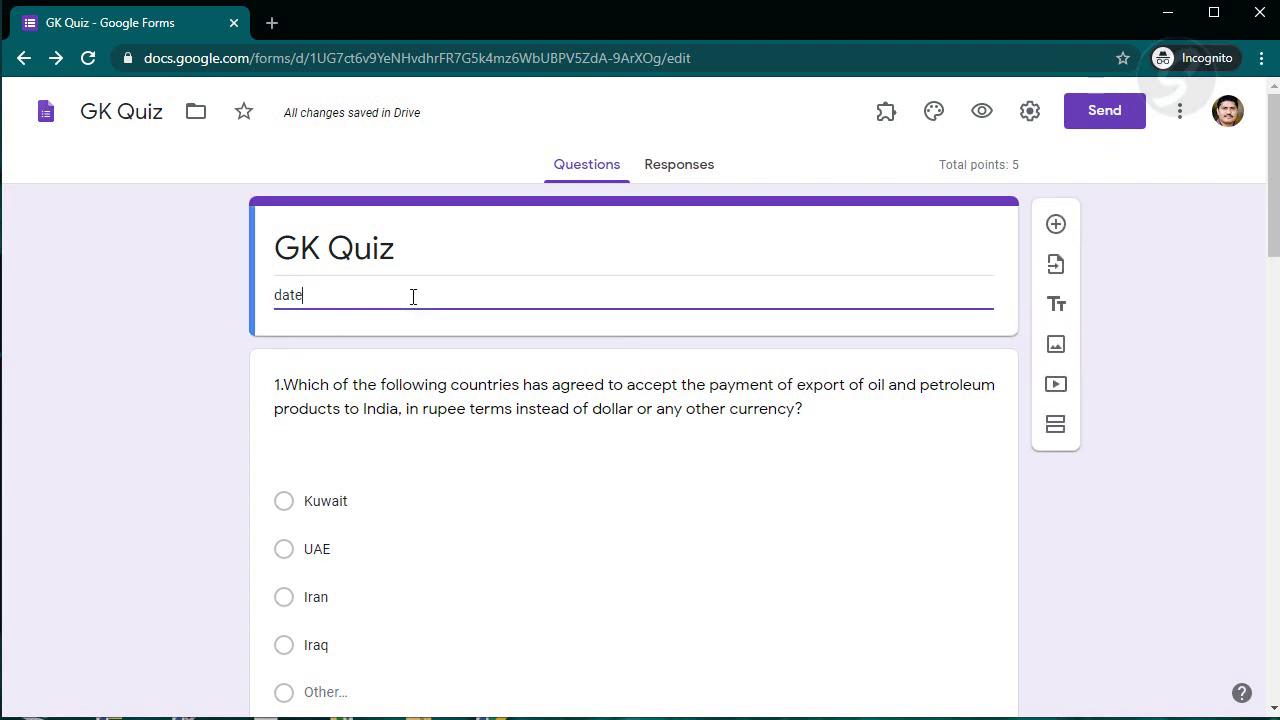
pyautogui.press('BackSpace')
pyautogui.press('BackSpace')
pyautogui.write('D')
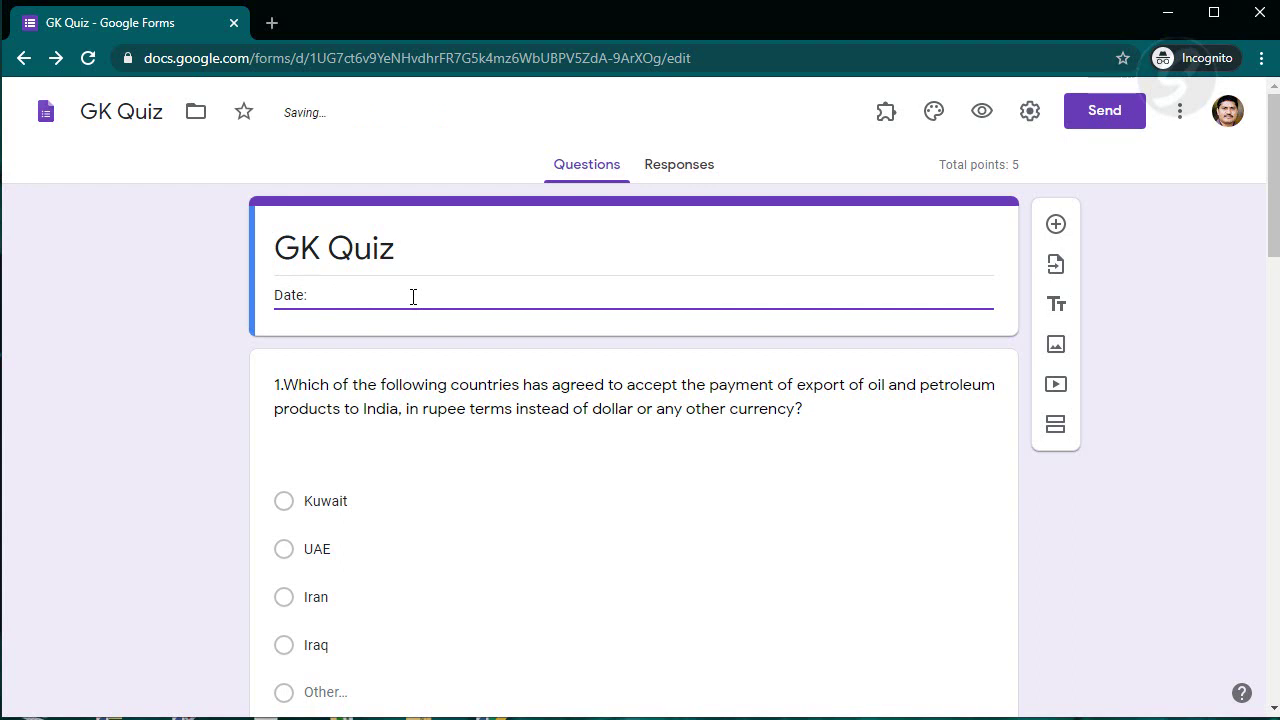
pyautogui.write('ate: 29-05-2020')
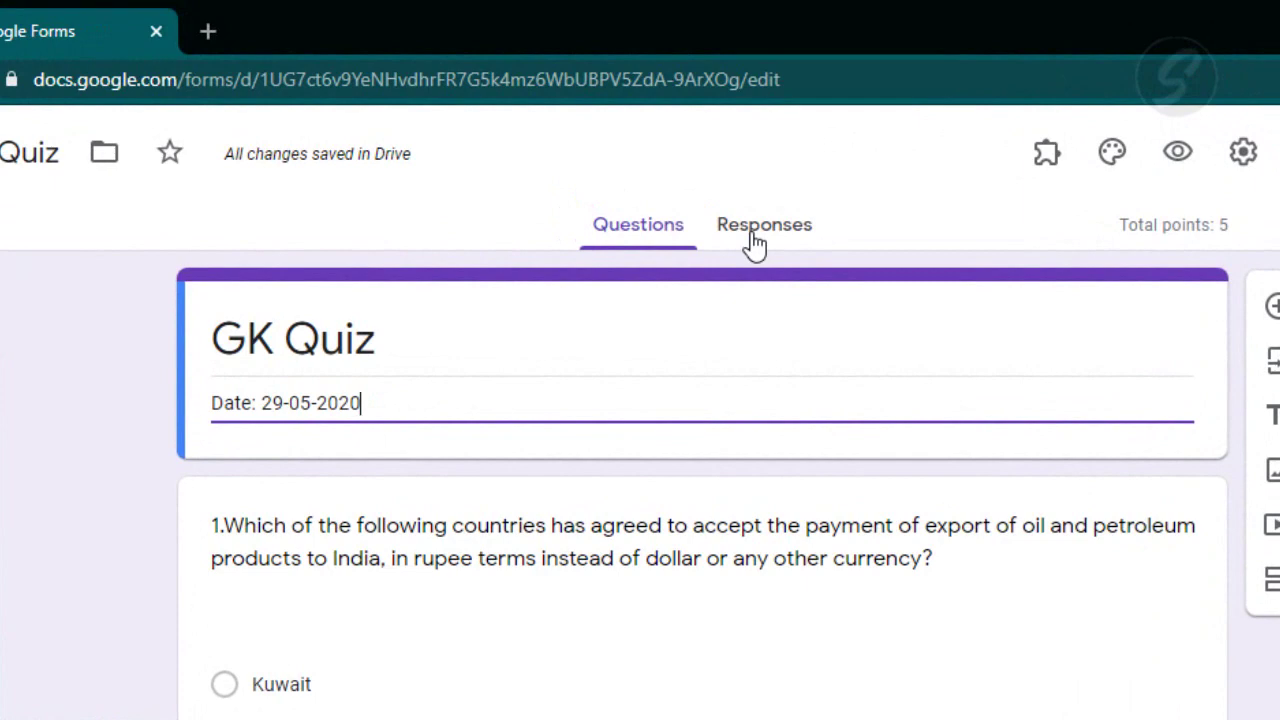
# Link the form's responses to a new spreadsheet named "GK Quiz-29-5-2020 (Responses)".
pyautogui.click(753, 238)
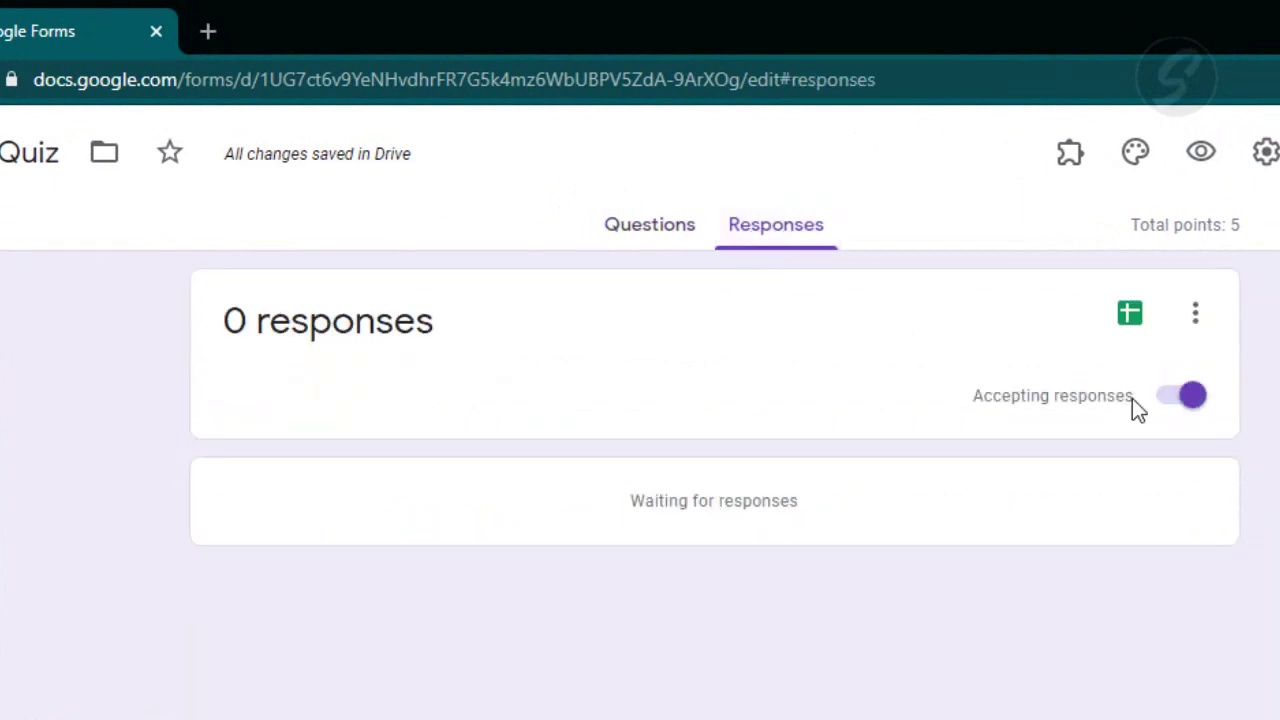
pyautogui.click(1194, 328)
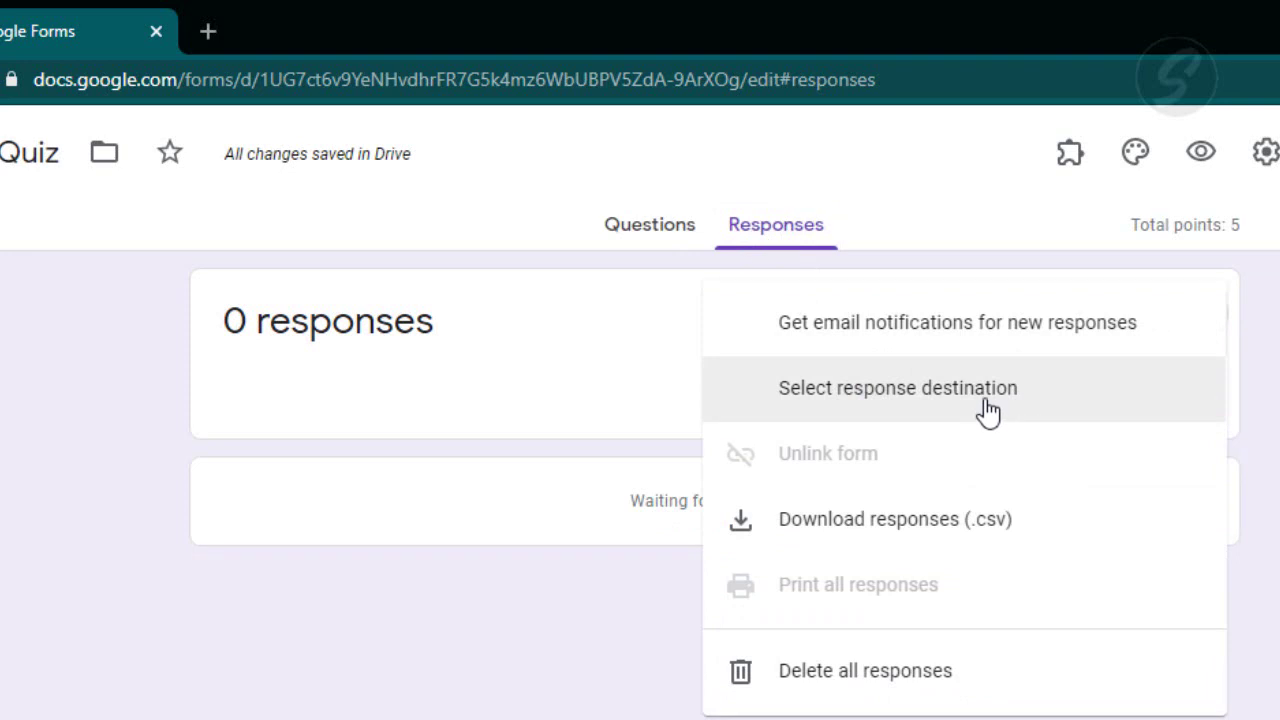
pyautogui.click(1063, 423)
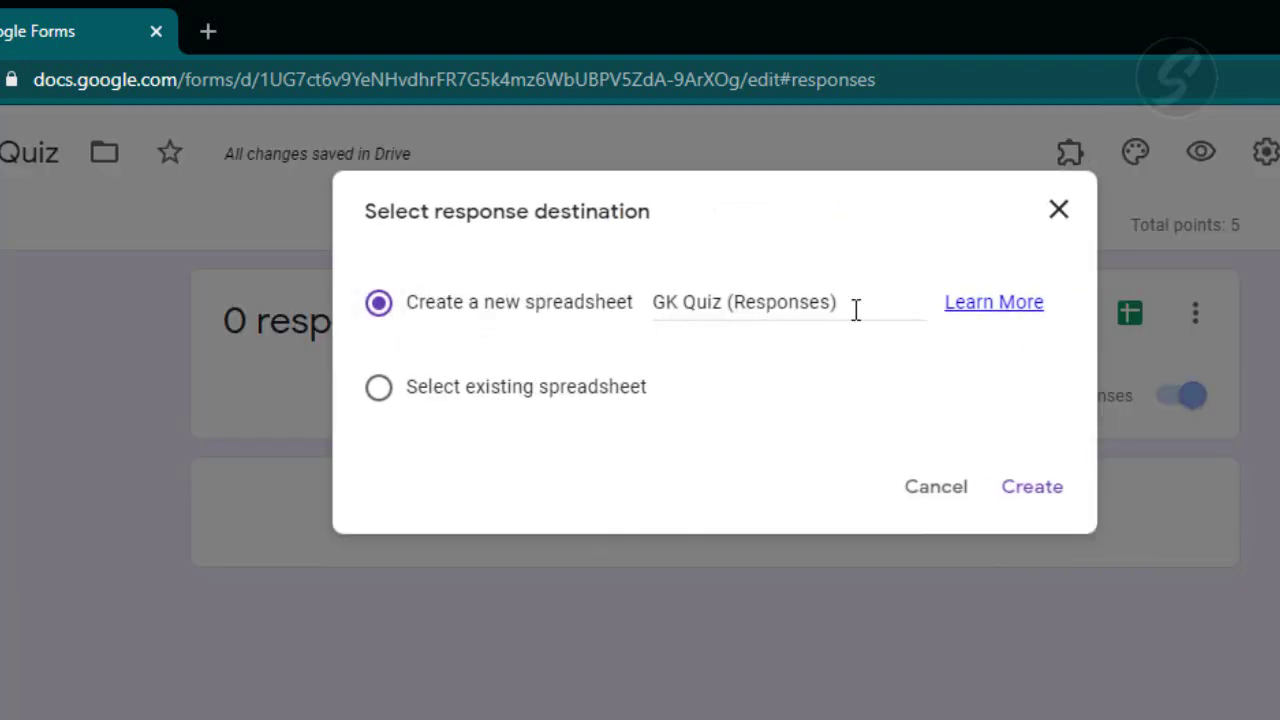
pyautogui.click(731, 302)
pyautogui.write('-')
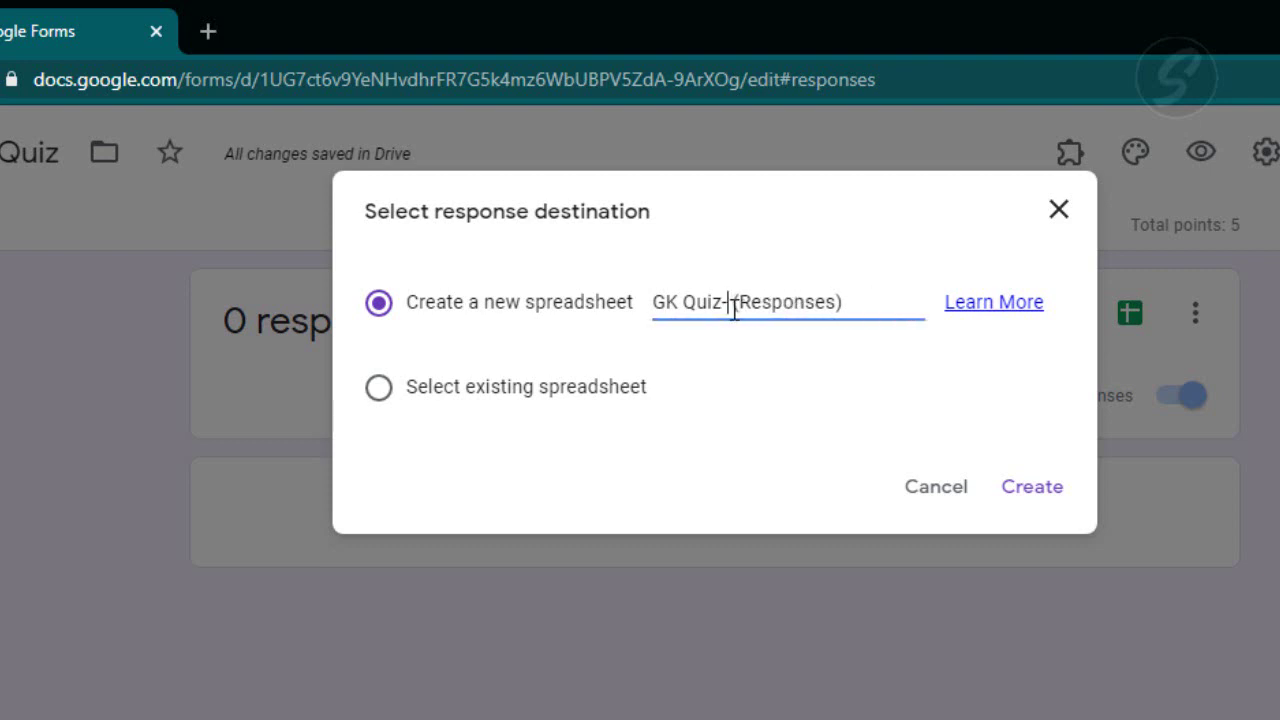
pyautogui.write('29-5-2020')
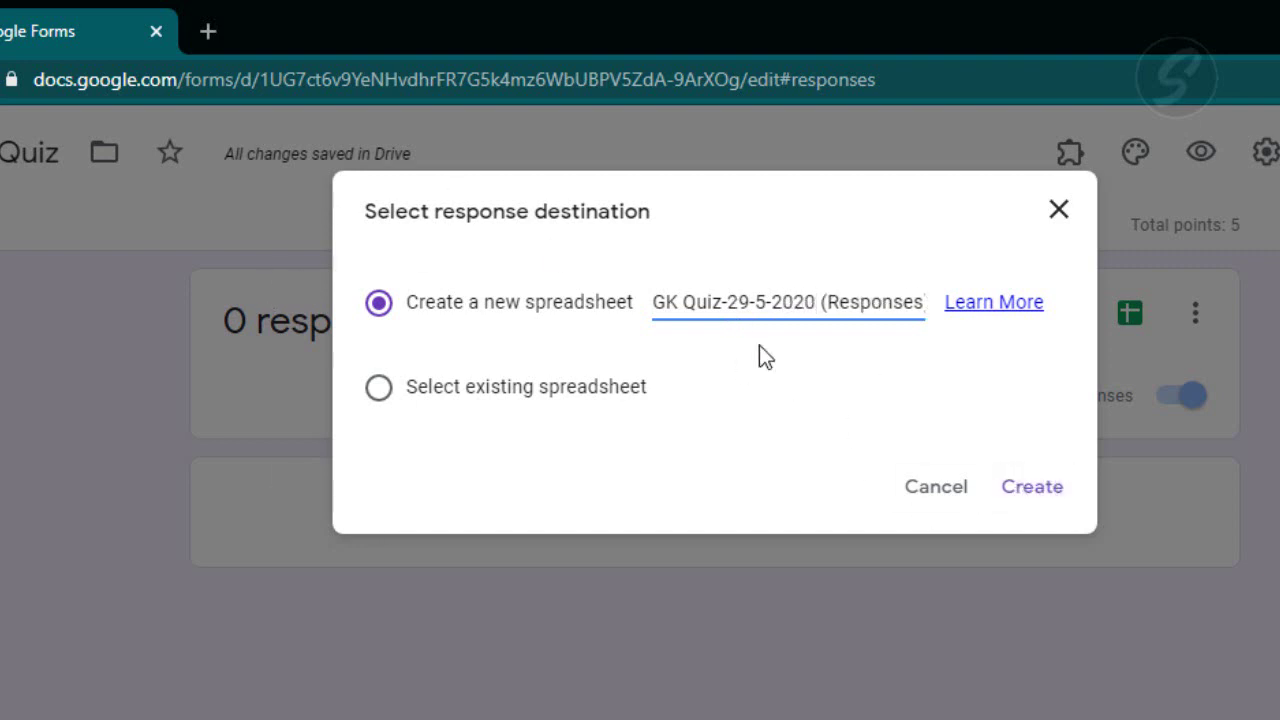
pyautogui.click(1035, 487)
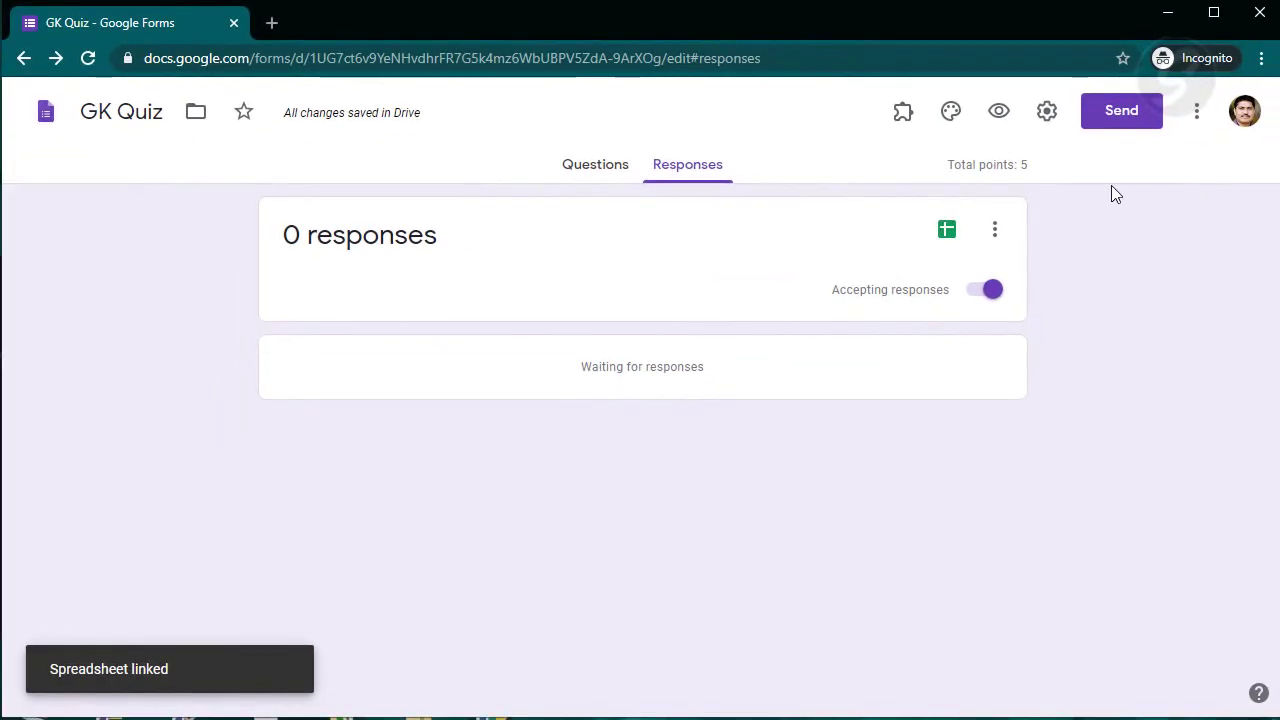
# Review the quiz's questions and answer options from the first to the last question.
pyautogui.click(575, 167)
pyautogui.scroll(-9, 651, 520)
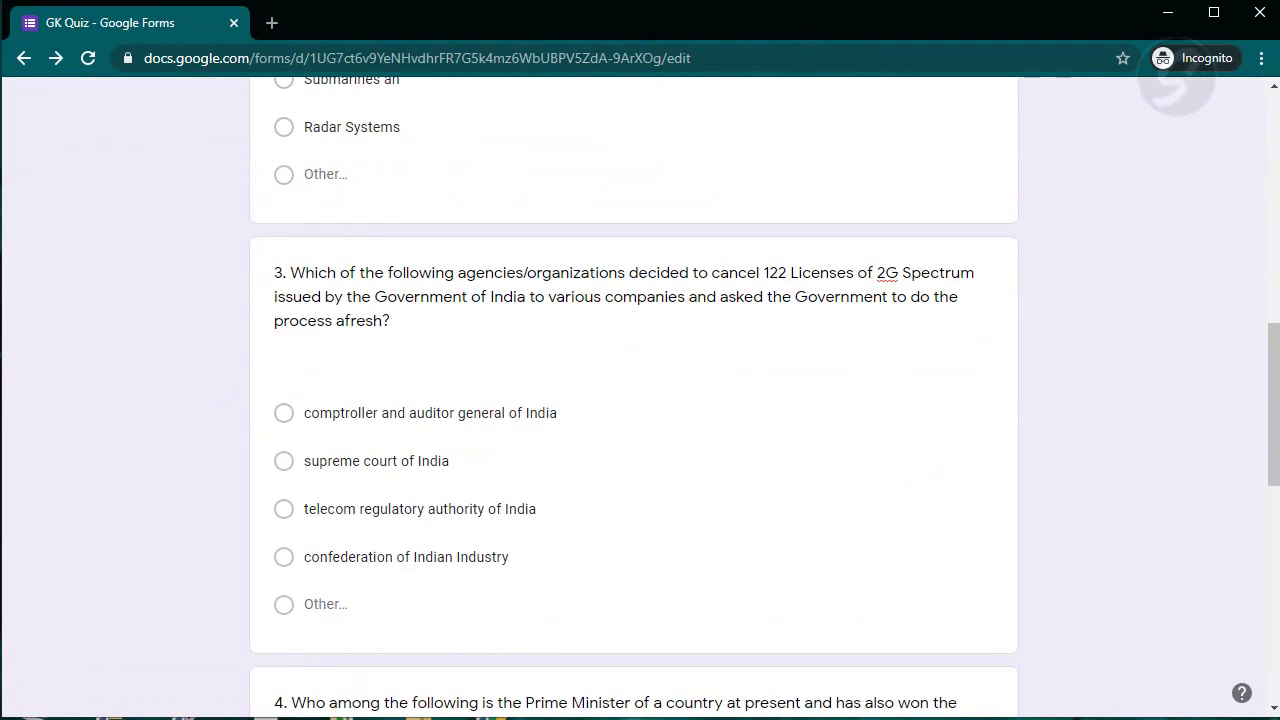
pyautogui.scroll(-5, 587, 501)
pyautogui.scroll(-3, 587, 501)
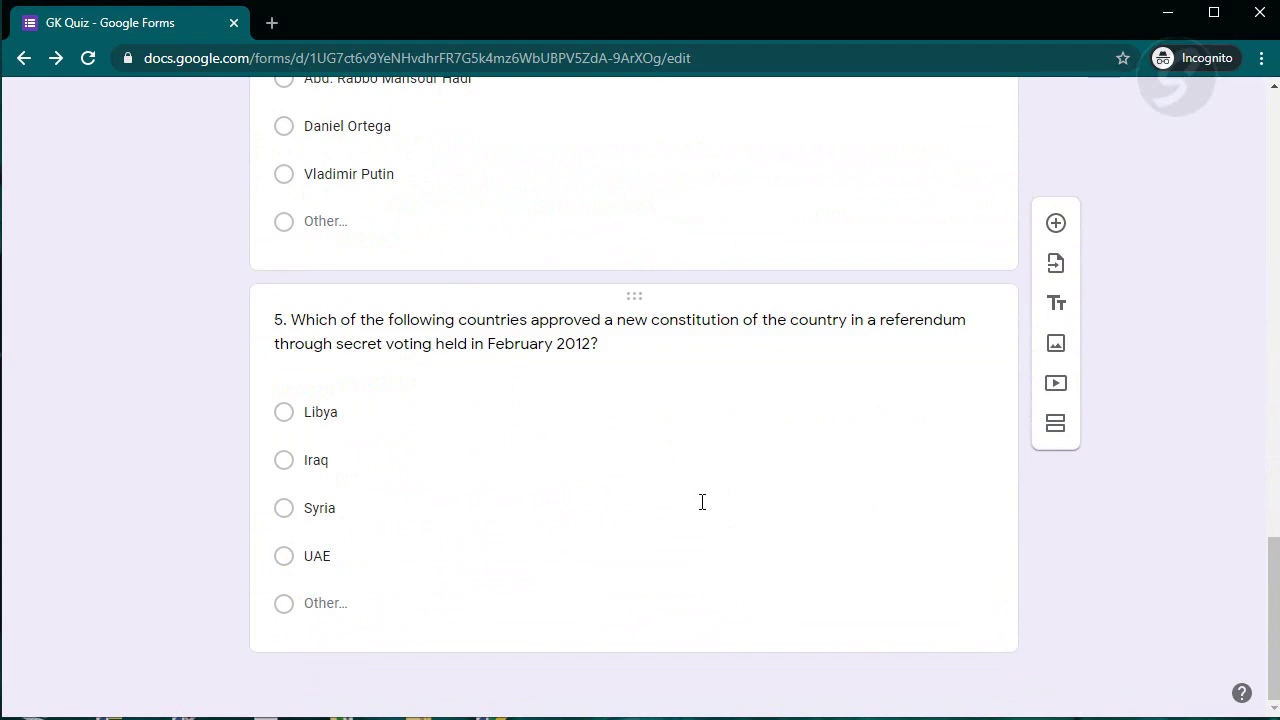
pyautogui.scroll(15, 700, 503)
pyautogui.scroll(-1, 706, 514)
pyautogui.scroll(1, 1055, 318)
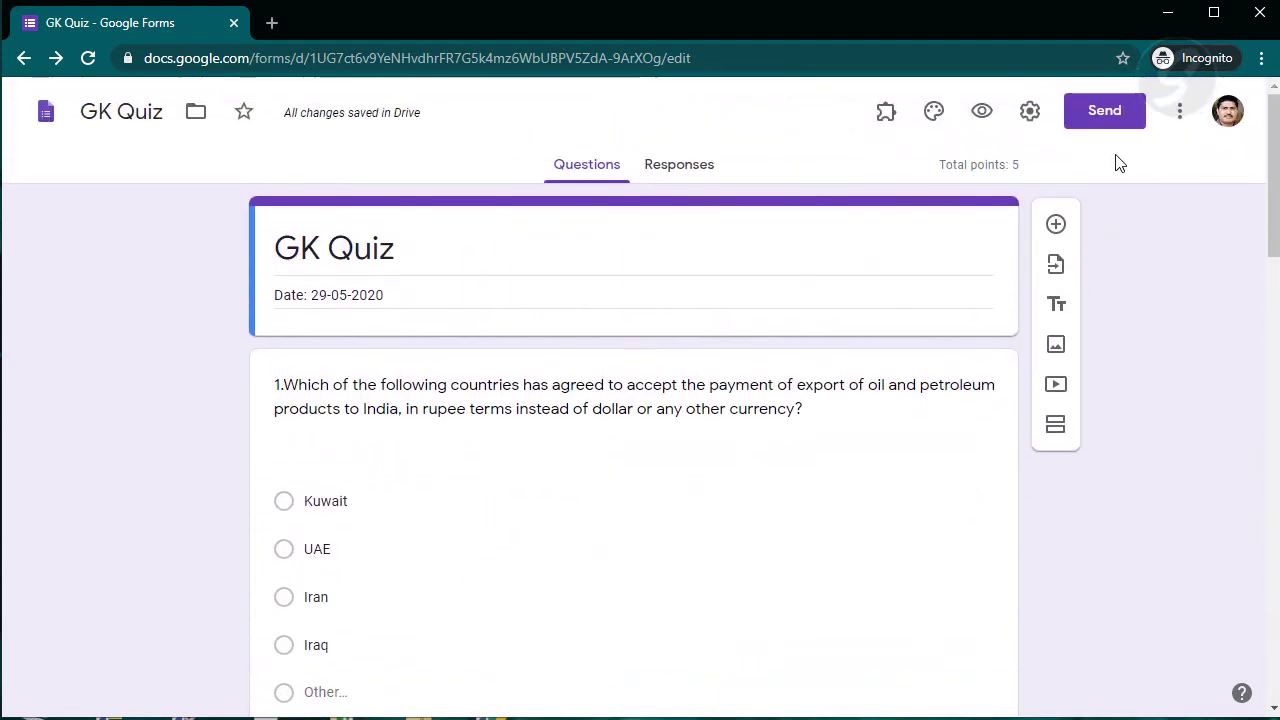
# Copy the form's sharing link with the shortened URL option enabled.
pyautogui.click(1105, 112)
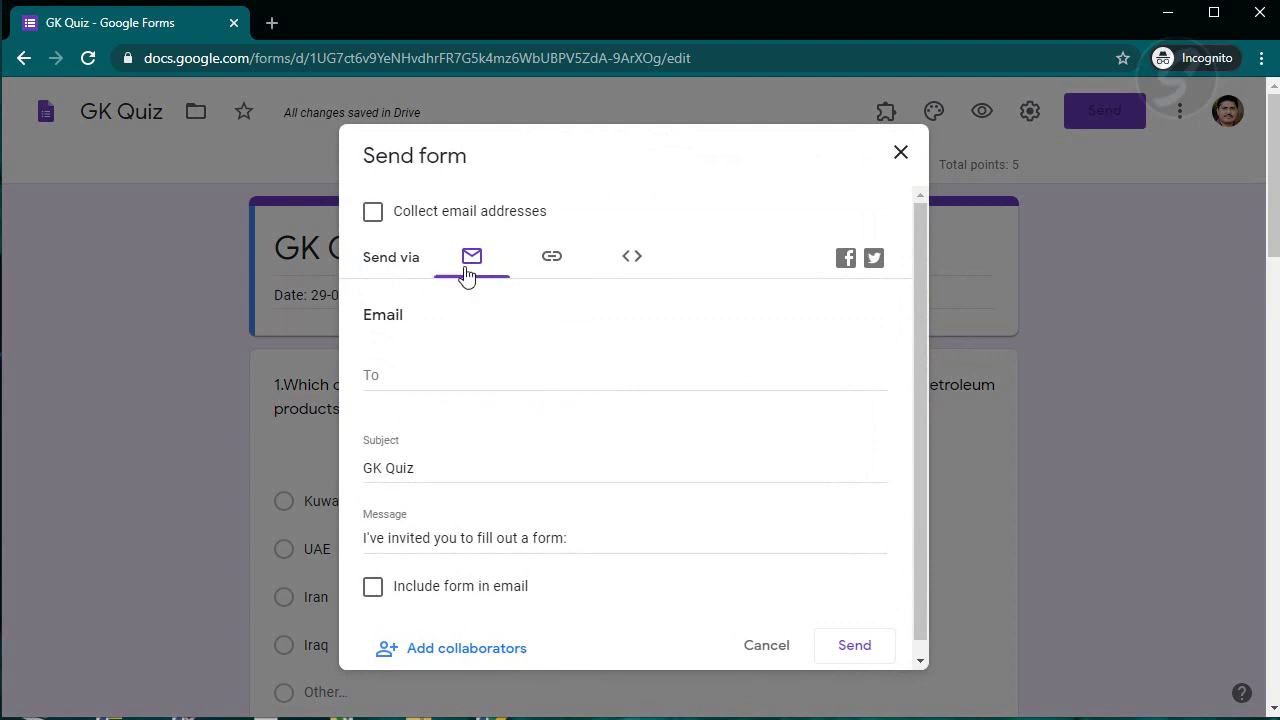
pyautogui.click(554, 262)
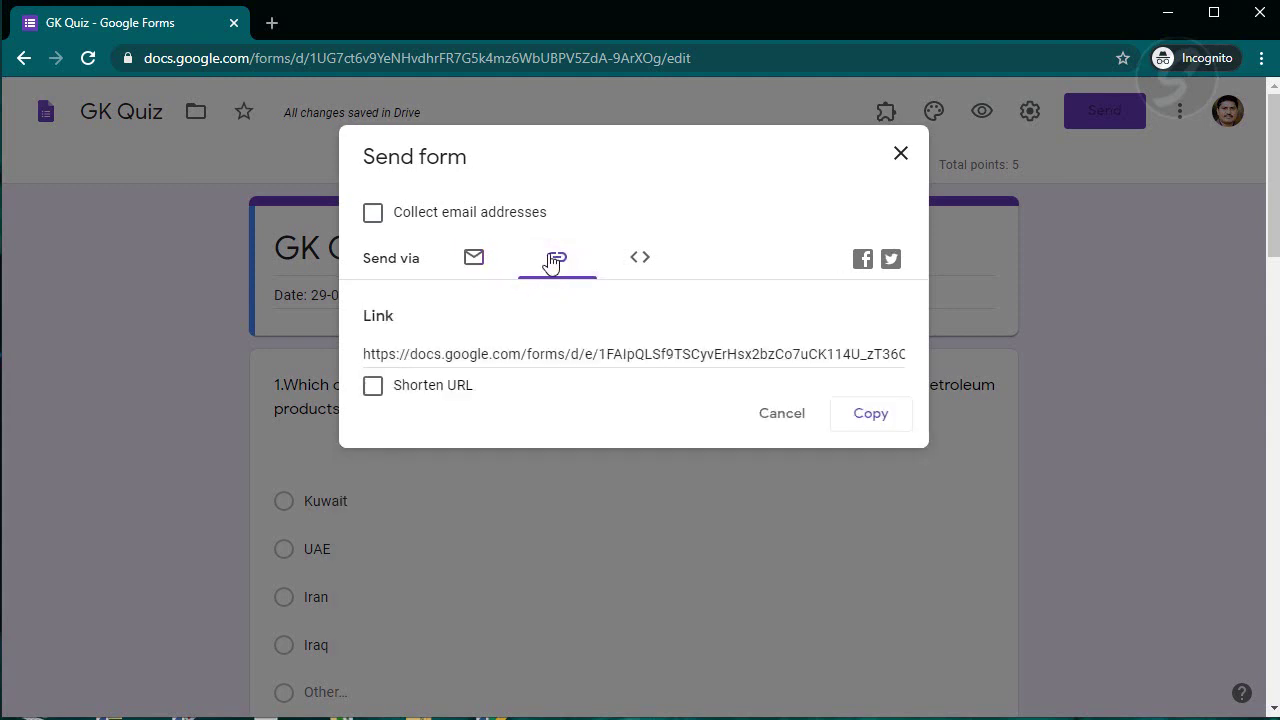
pyautogui.click(717, 356)
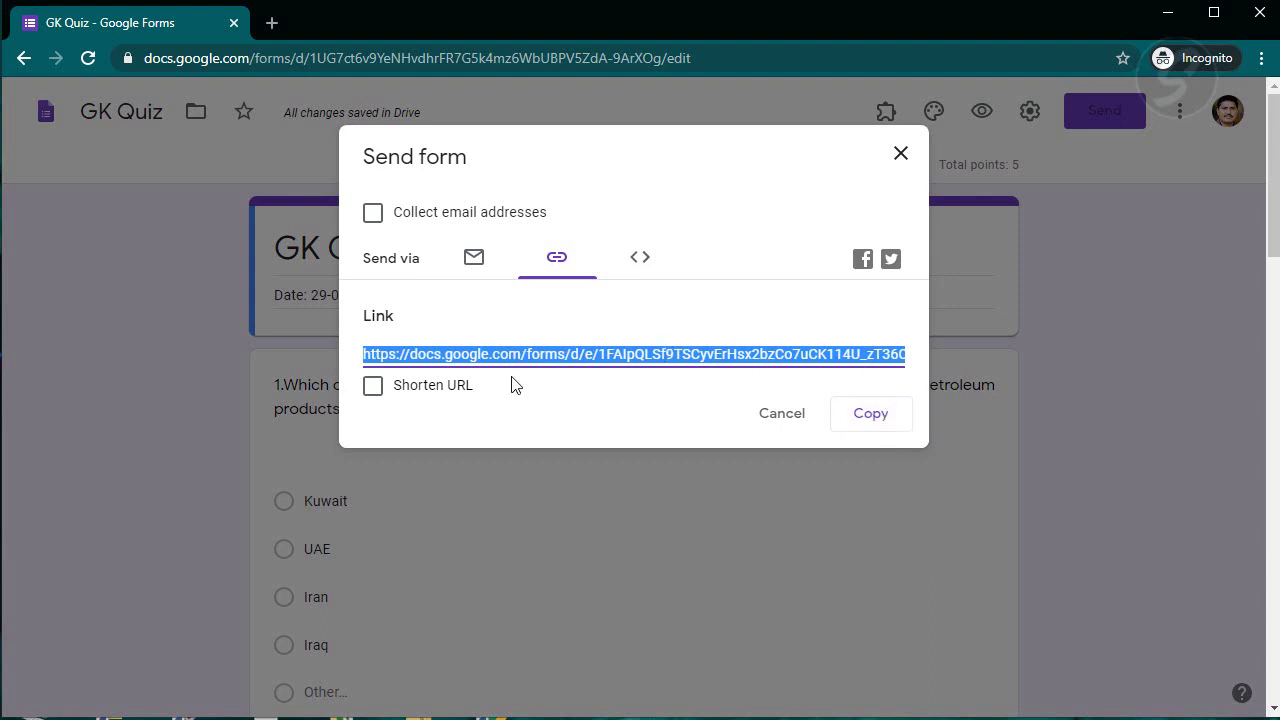
pyautogui.click(372, 390)
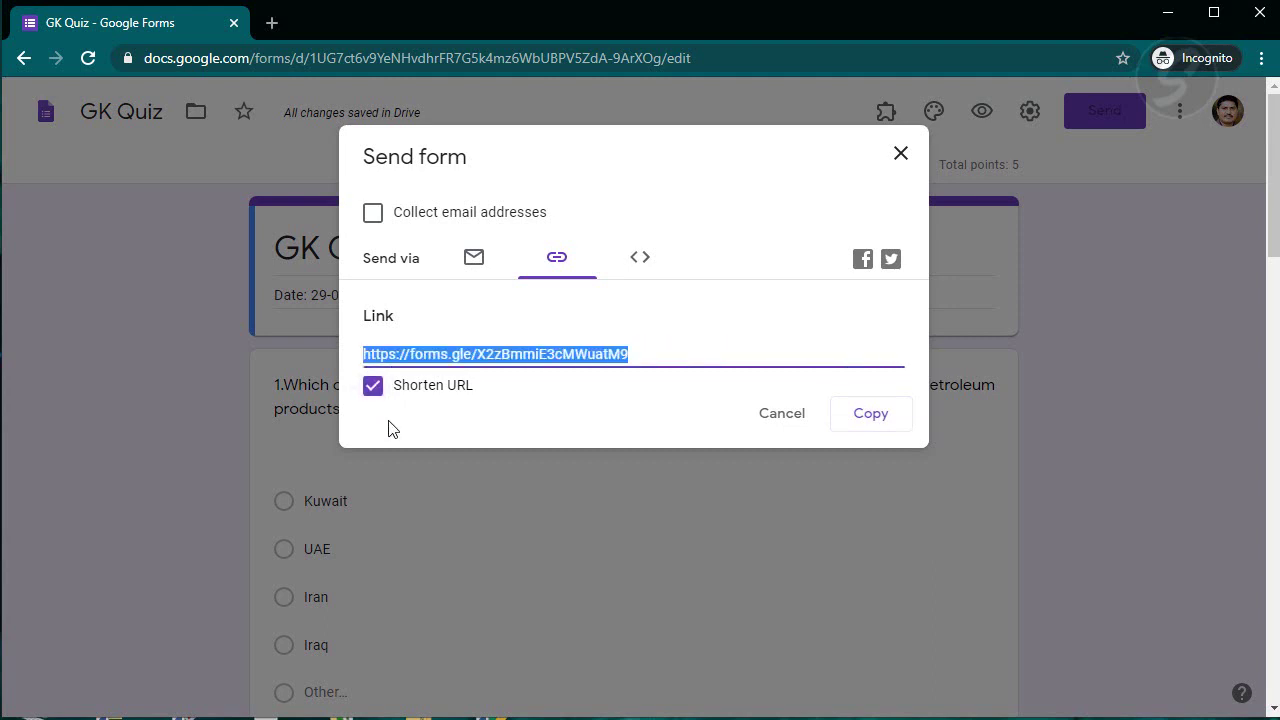
pyautogui.click(877, 420)
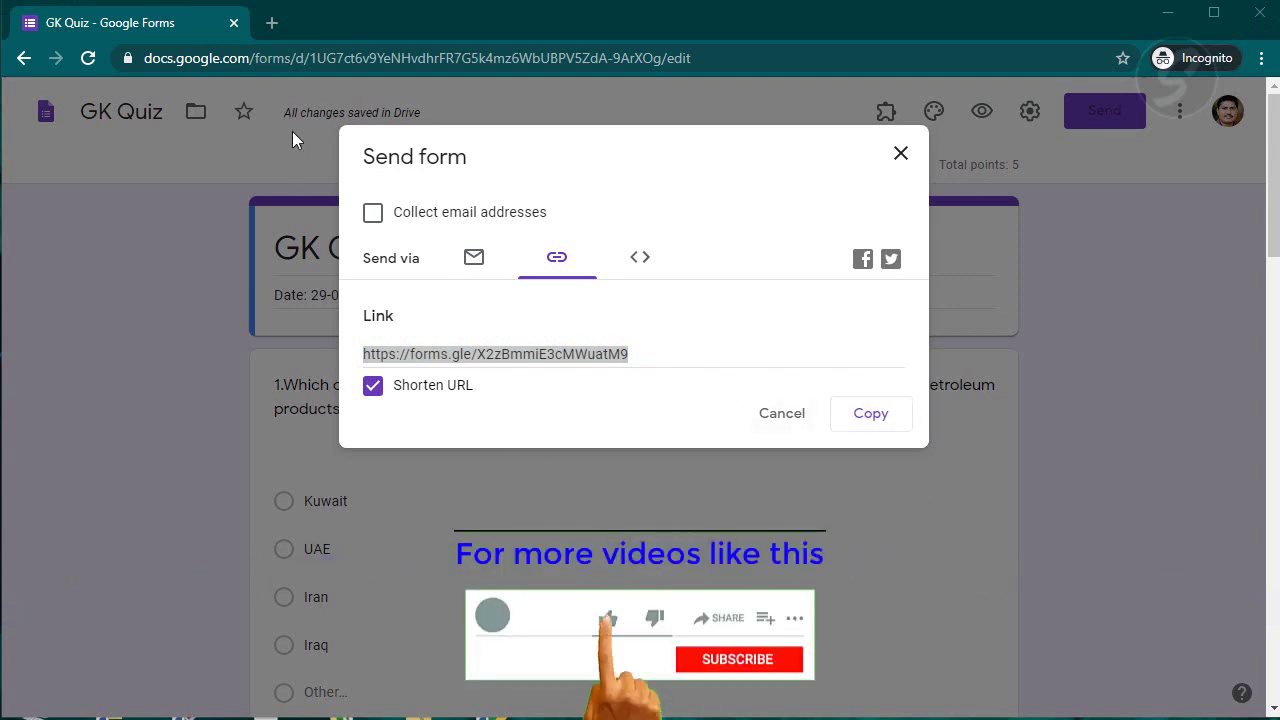
# Open the copied quiz link in a new browser tab.
pyautogui.click(271, 23)
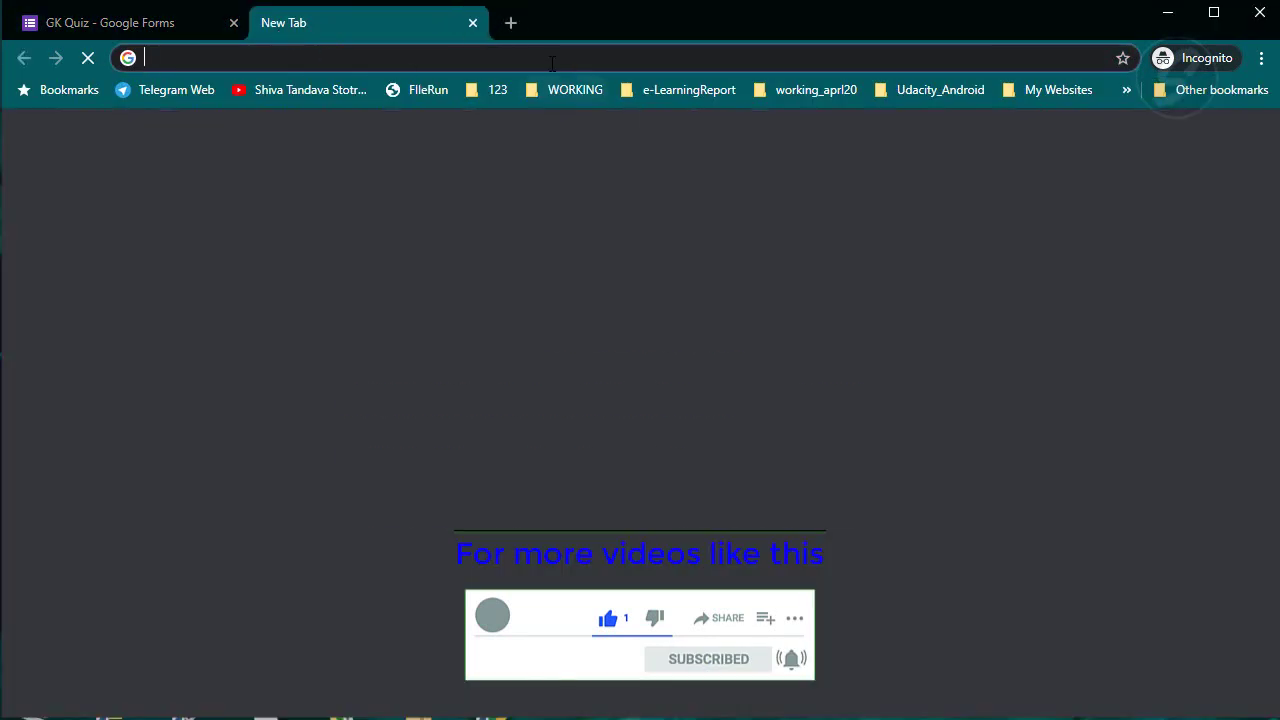
pyautogui.rightClick(552, 60)
pyautogui.click(657, 221)
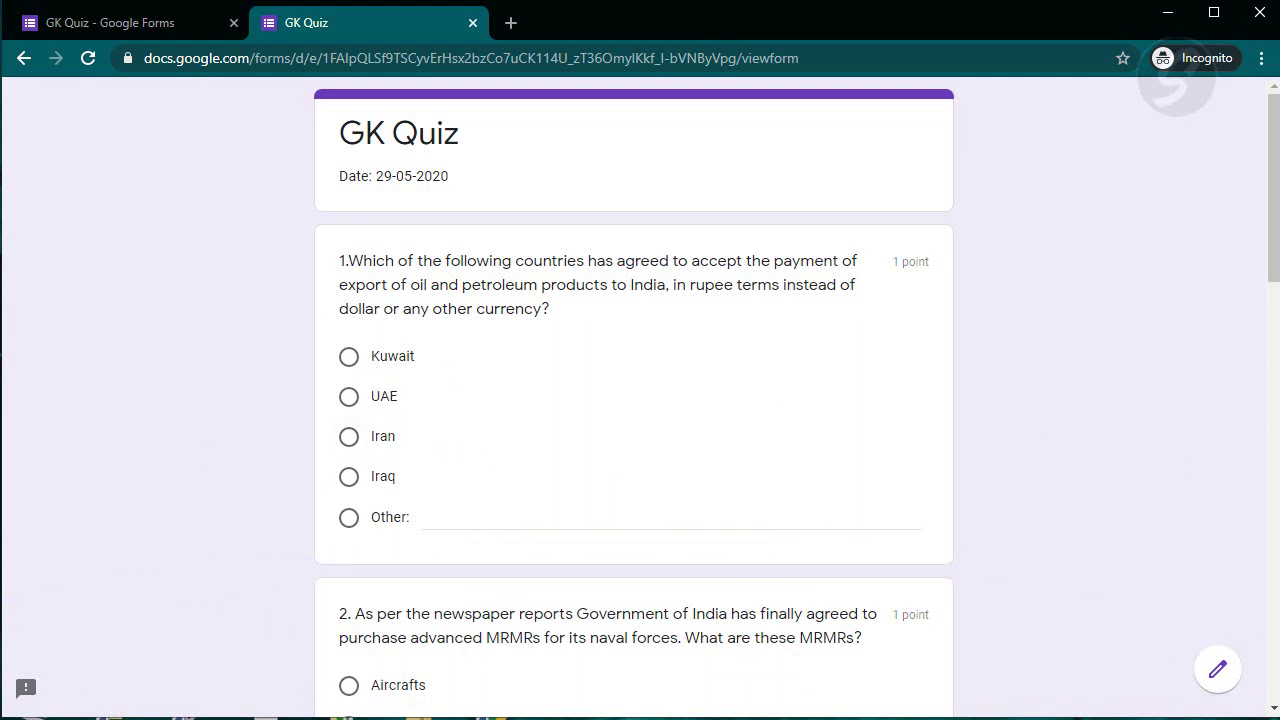
# Answer question 1 of the live quiz with Iraq.
pyautogui.click(422, 718)
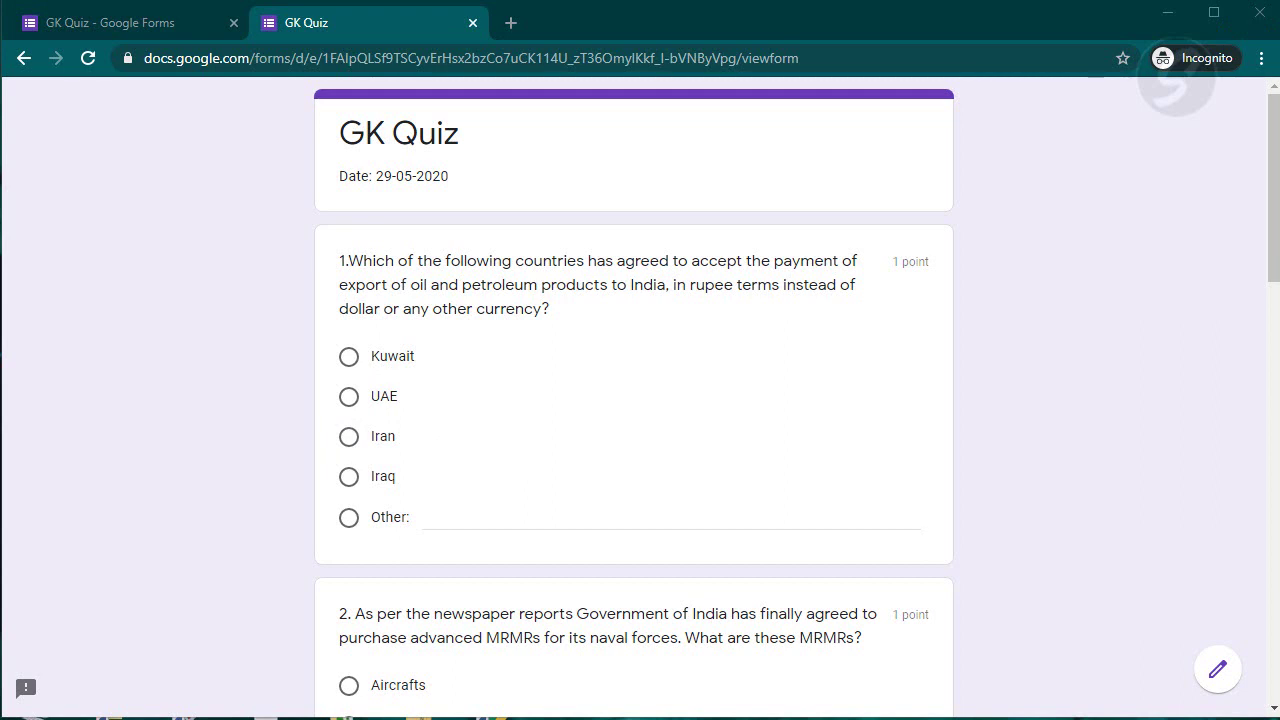
pyautogui.click(388, 490)
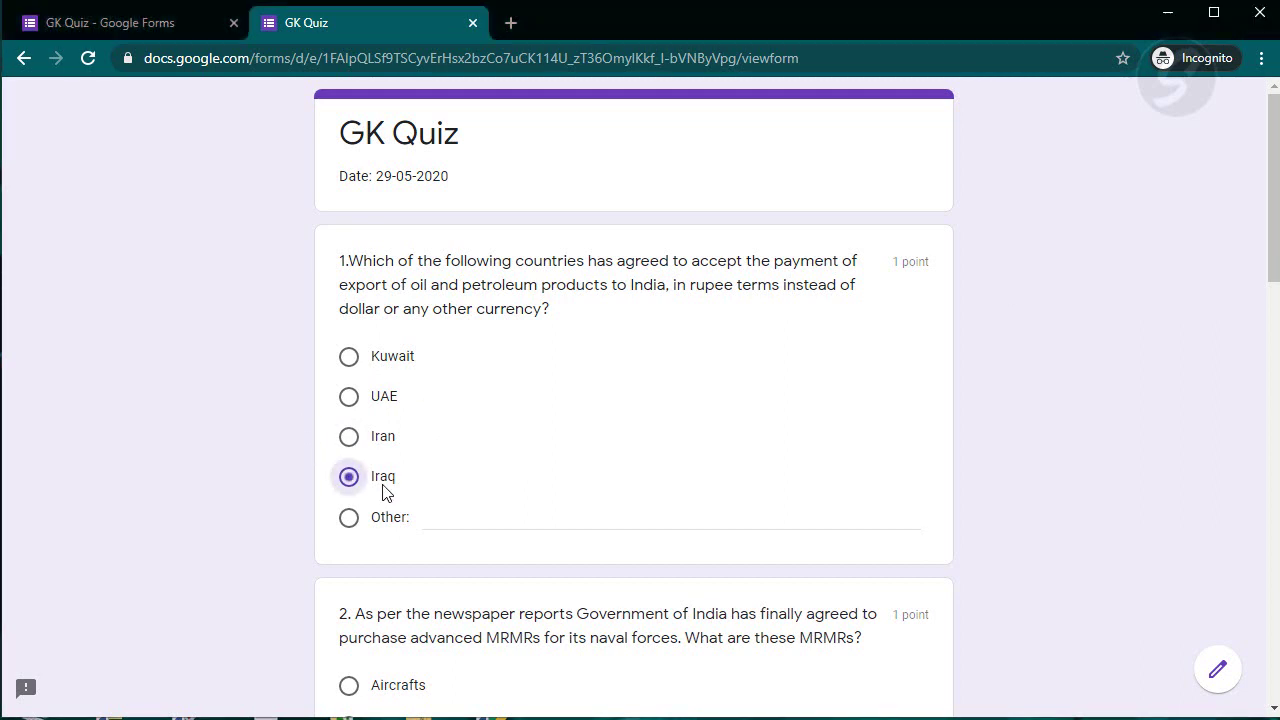
pyautogui.scroll(-2, 782, 330)
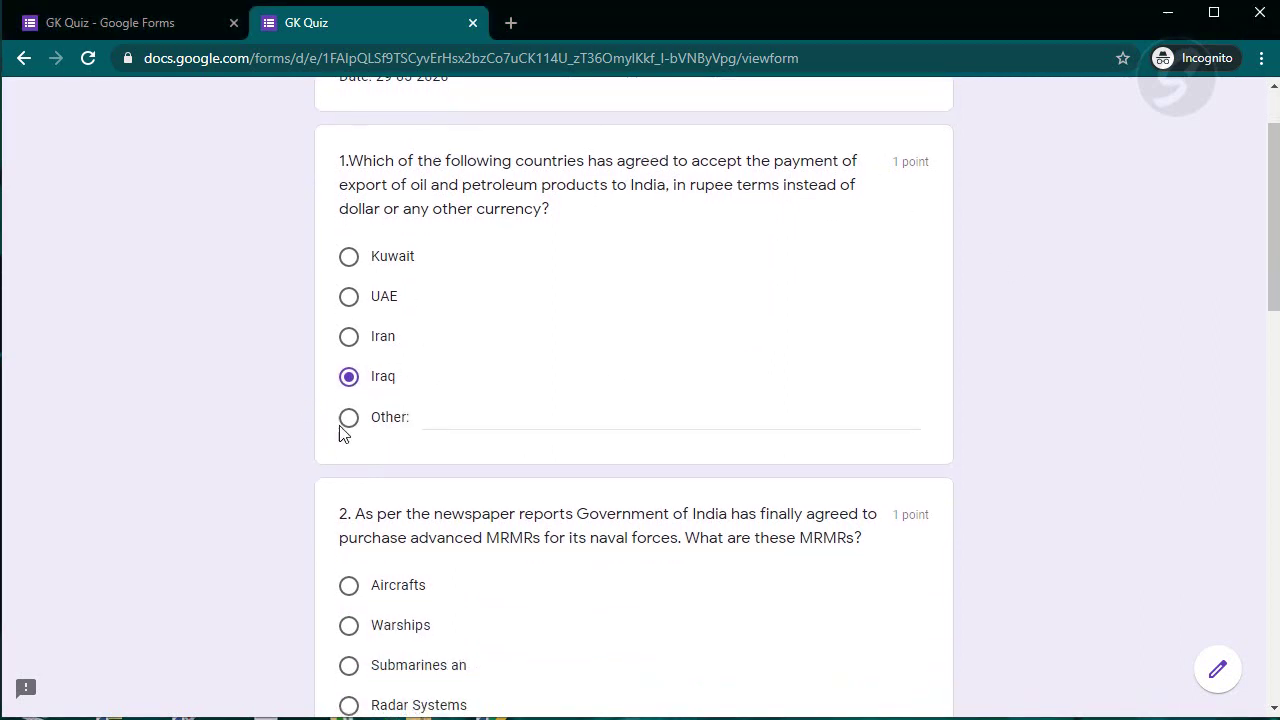
# Leave question 2 unanswered and answer question 3 of the live quiz with supreme court of India.
pyautogui.scroll(-1, 403, 651)
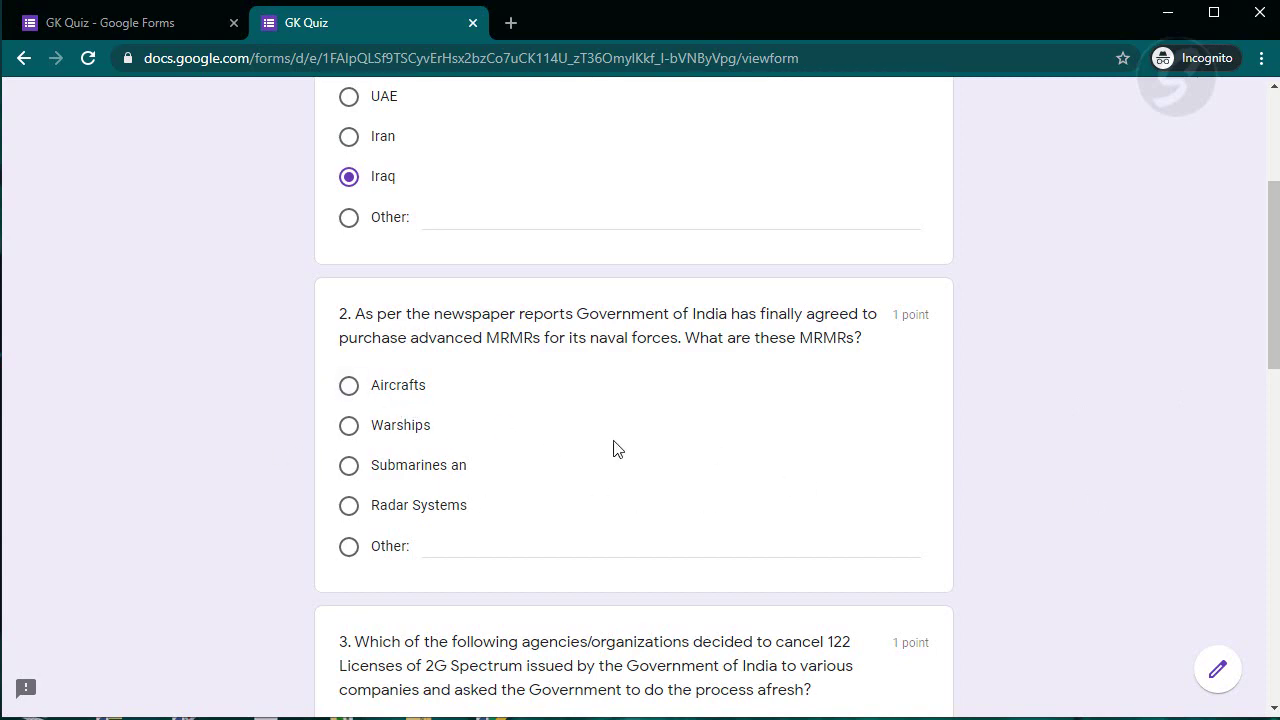
pyautogui.scroll(-3, 302, 530)
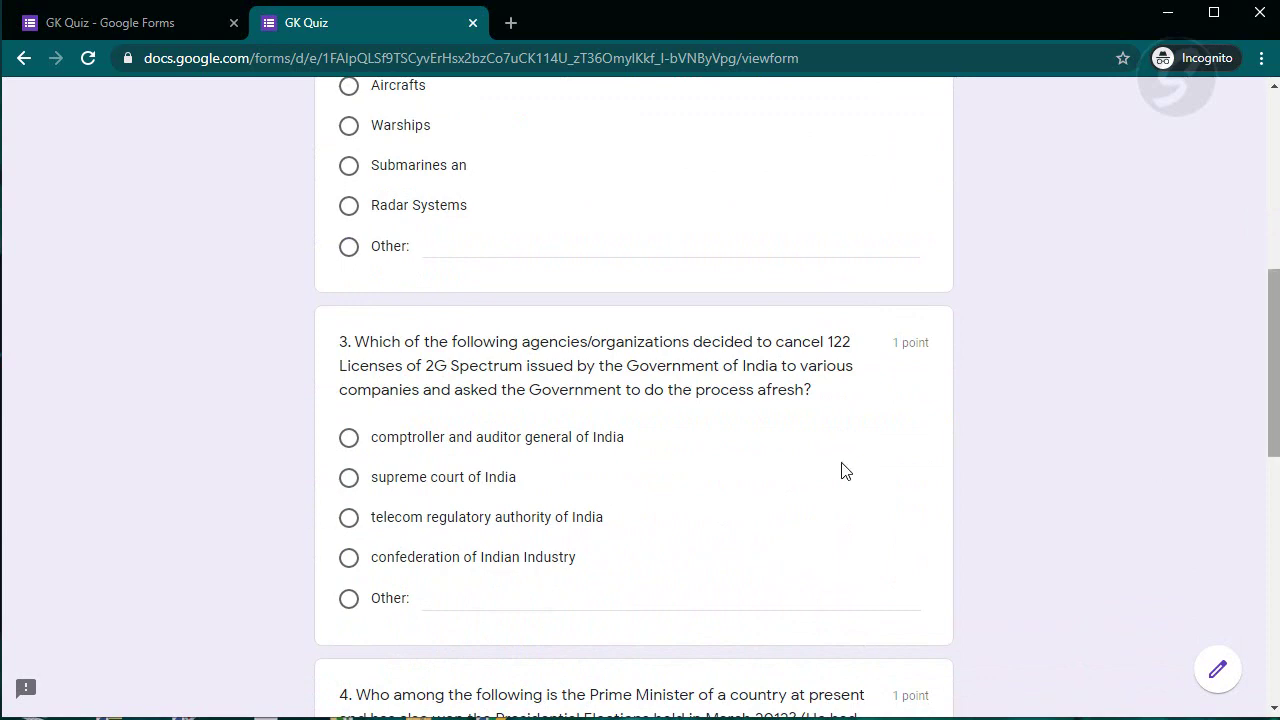
pyautogui.click(350, 480)
# Answer question 4 with Vladimir Putin and choose Other with no text for question 5.
pyautogui.scroll(-4, 700, 510)
pyautogui.scroll(-2, 712, 515)
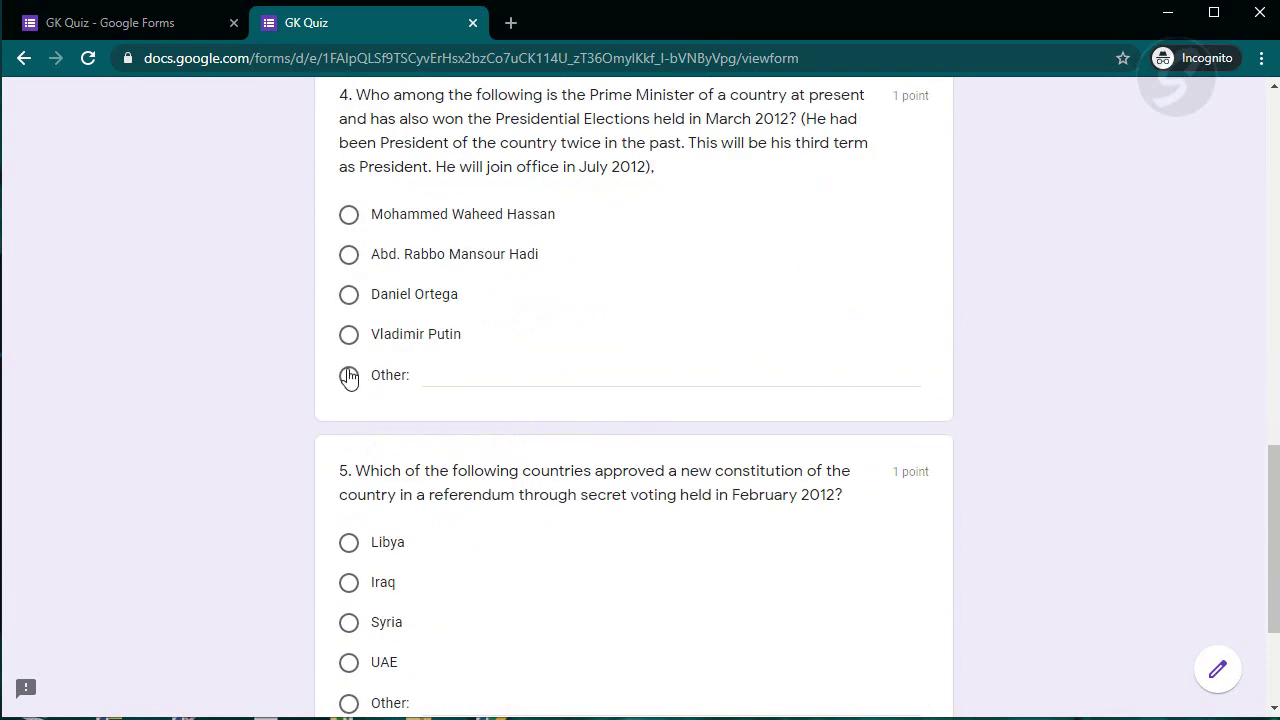
pyautogui.click(348, 336)
pyautogui.scroll(-2, 474, 400)
pyautogui.click(433, 507)
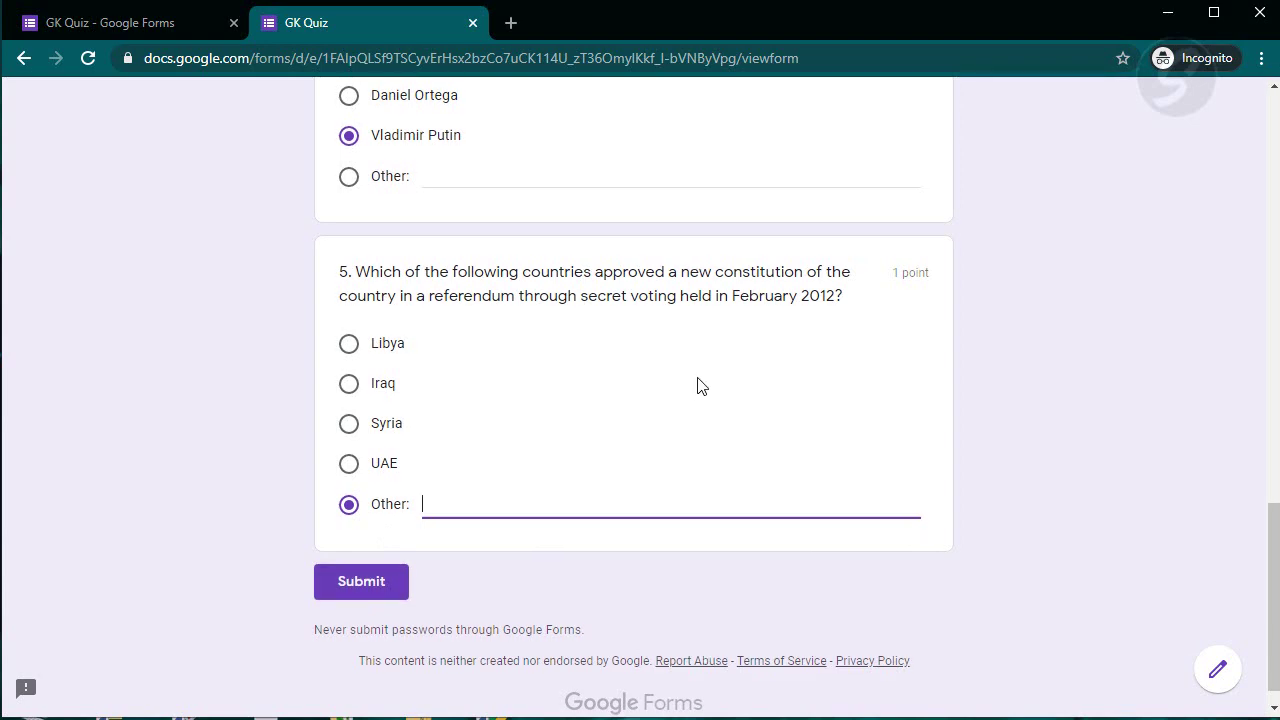
# Check over the chosen answers, submit the quiz response and open its score.
pyautogui.scroll(14, 1054, 376)
pyautogui.scroll(-14, 1055, 382)
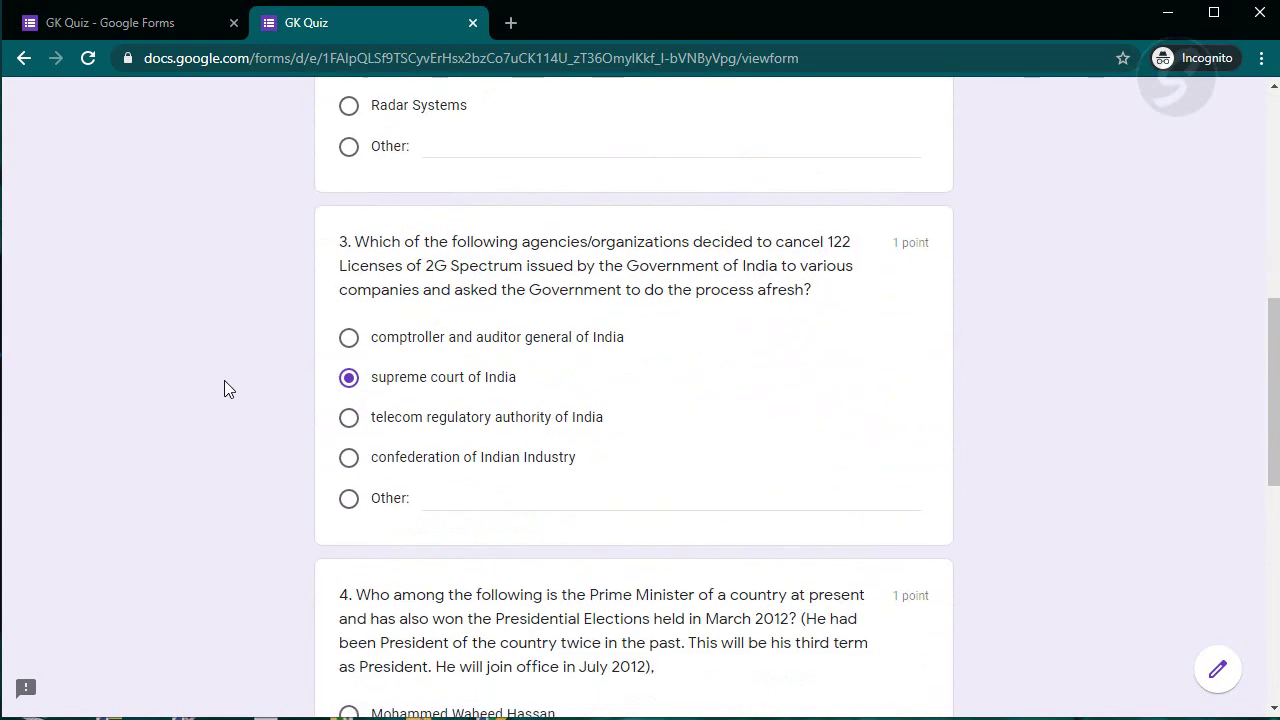
pyautogui.scroll(-1, 252, 455)
pyautogui.click(362, 553)
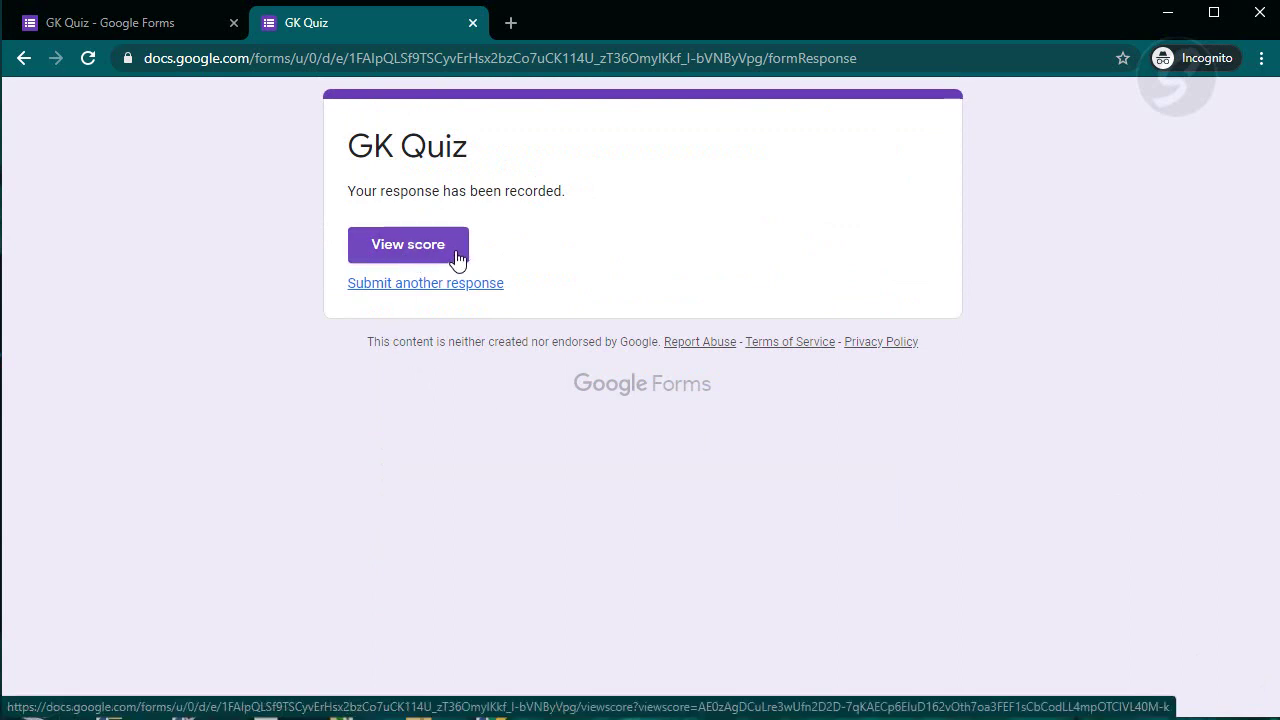
pyautogui.click(457, 259)
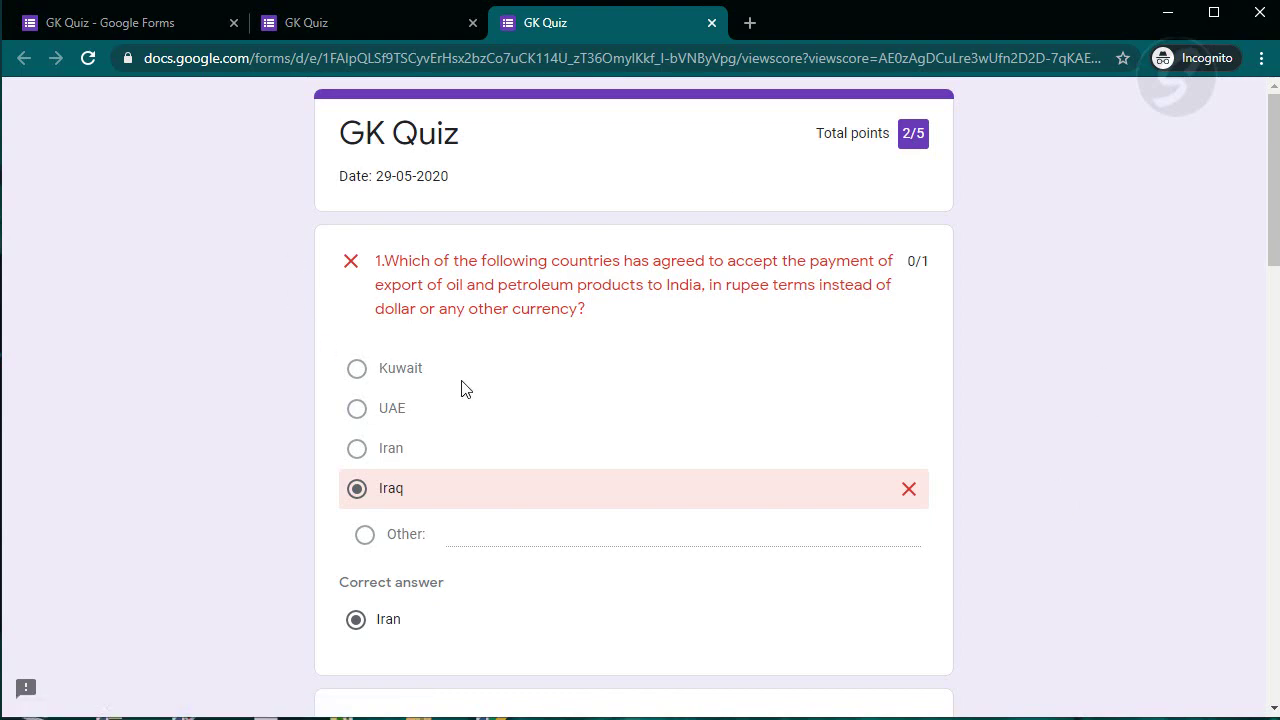
# Review the graded response, checking the total points, the mark on each question and the correct answer given for question 1.
pyautogui.scroll(-3, 200, 485)
pyautogui.scroll(-5, 190, 487)
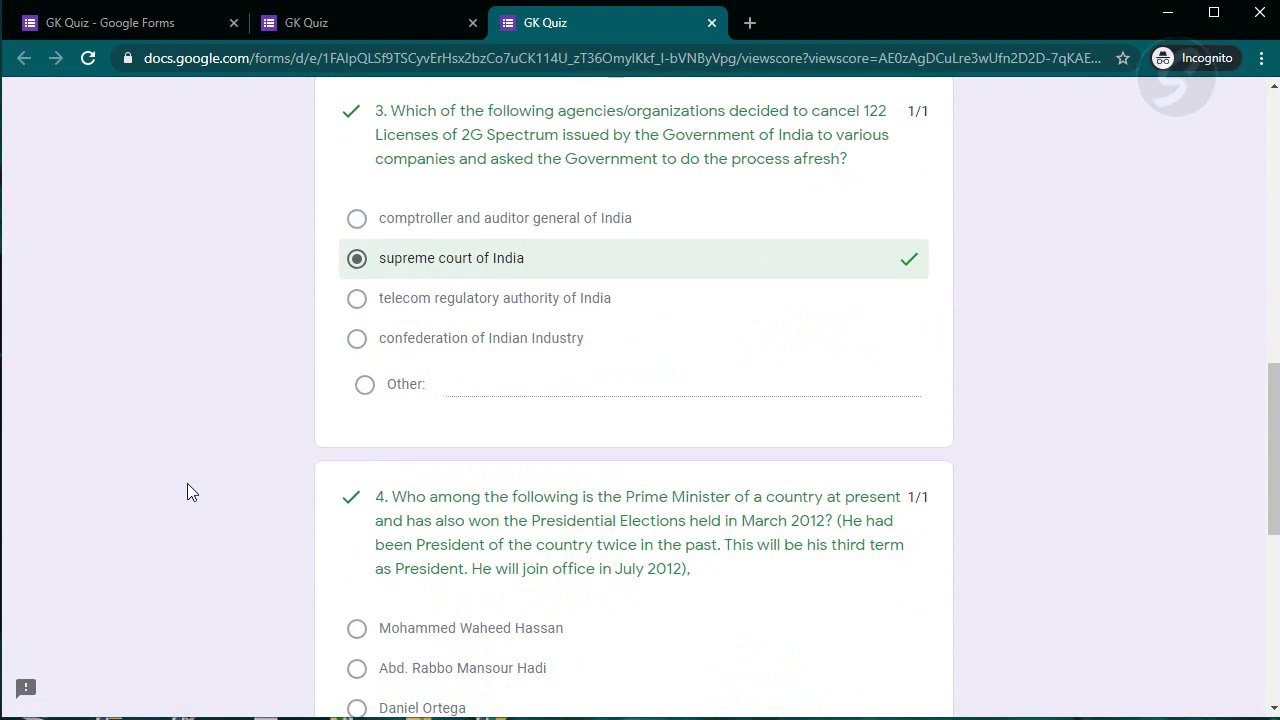
pyautogui.scroll(9, 190, 483)
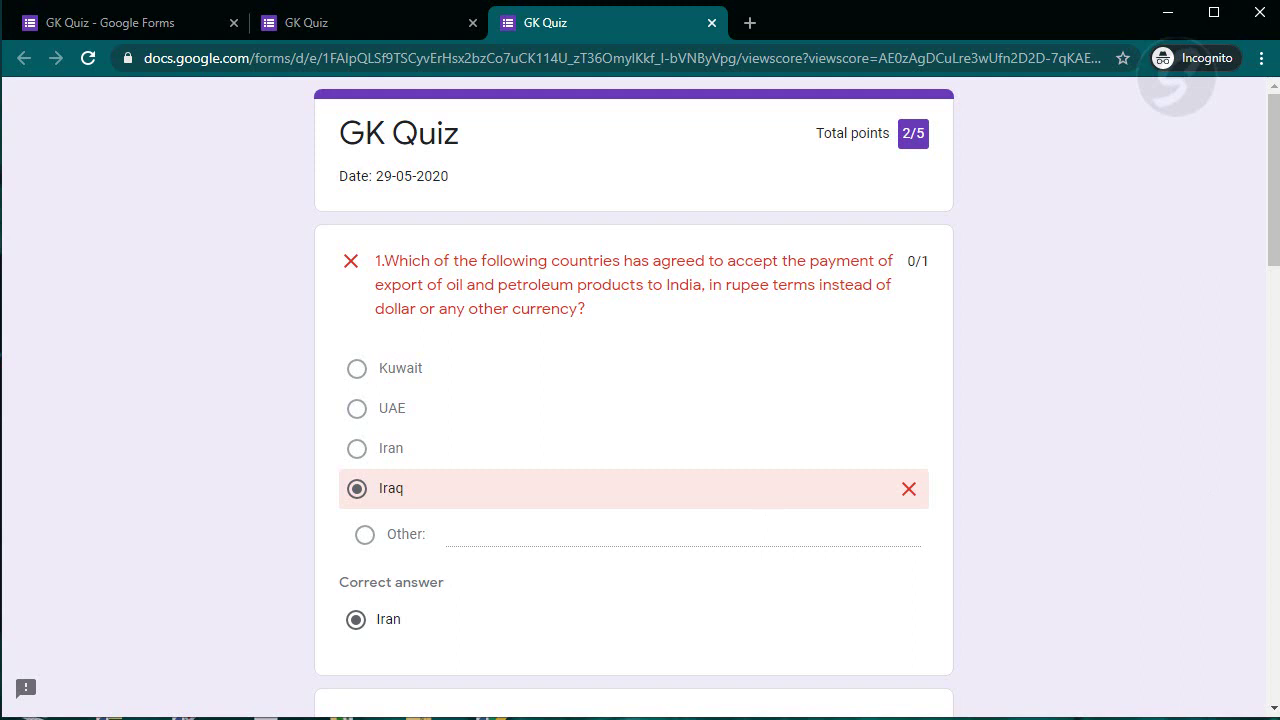
pyautogui.scroll(-2, 639, 470)
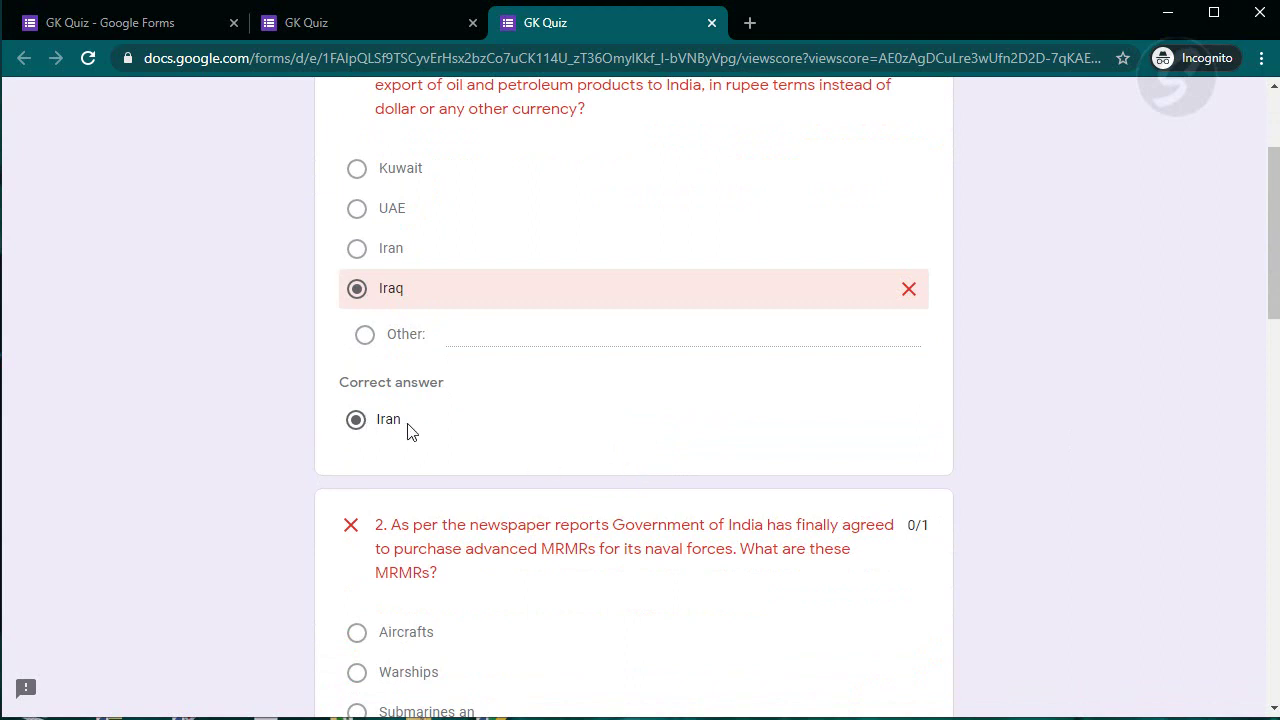
pyautogui.moveTo(400, 428); pyautogui.dragTo(376, 433)
pyautogui.click(150, 437)
pyautogui.scroll(1, 394, 429)
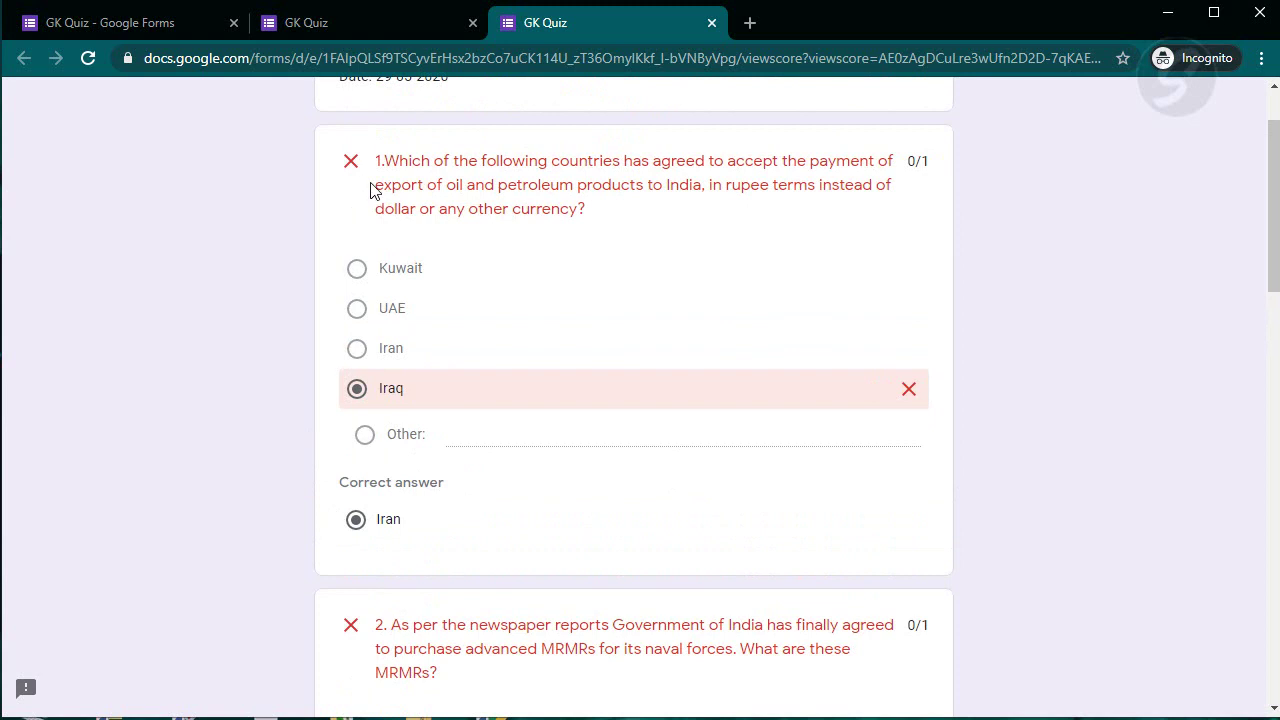
pyautogui.scroll(-3, 242, 521)
pyautogui.scroll(-1, 246, 520)
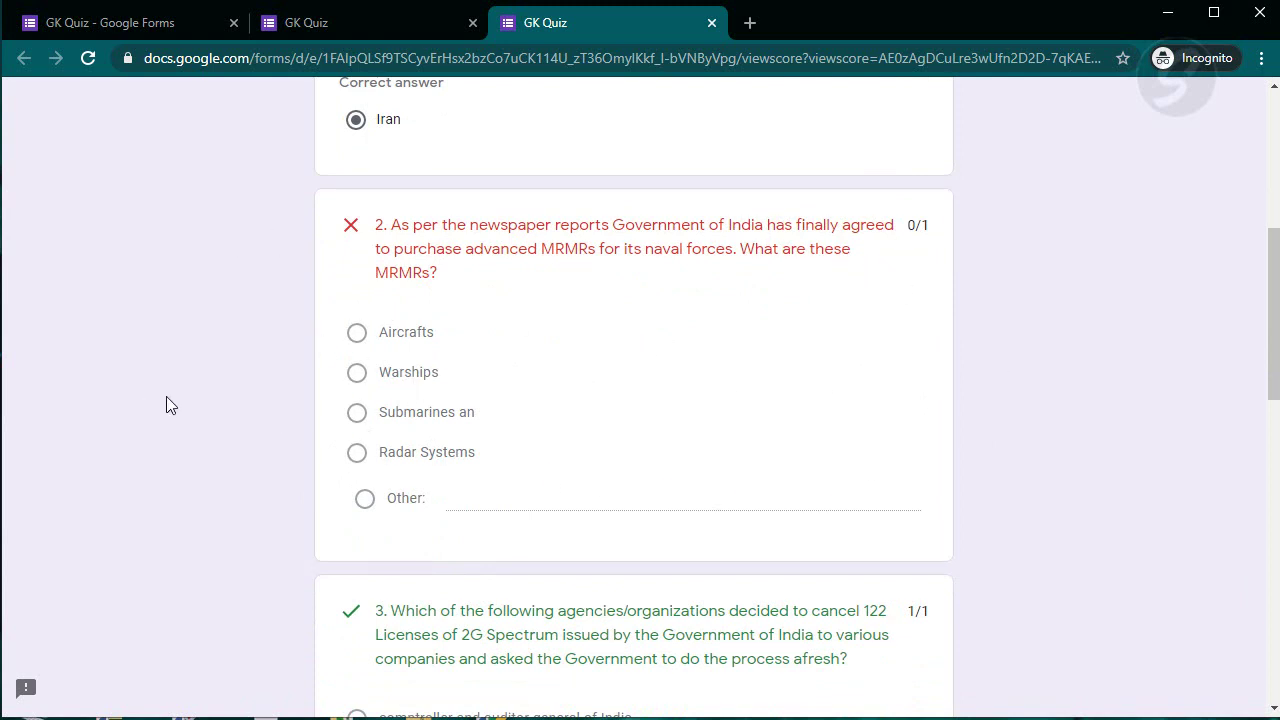
pyautogui.scroll(-2, 166, 404)
pyautogui.scroll(-1, 166, 405)
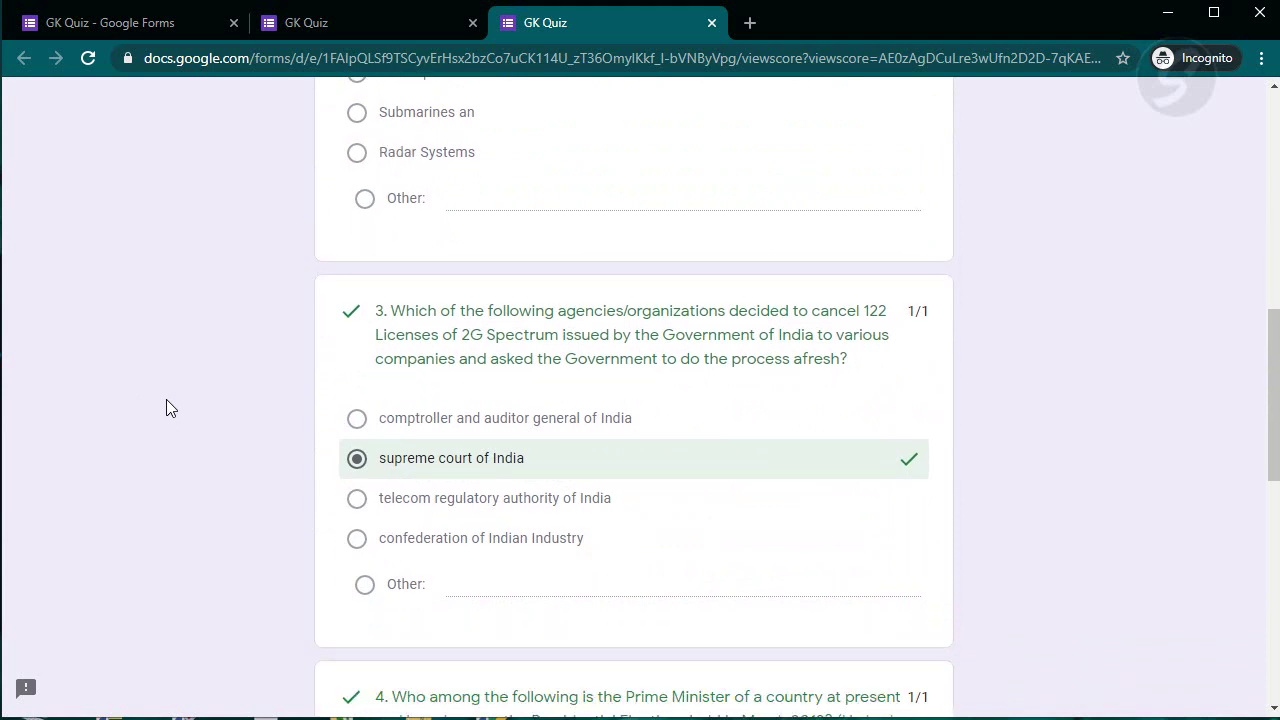
pyautogui.scroll(-1, 169, 407)
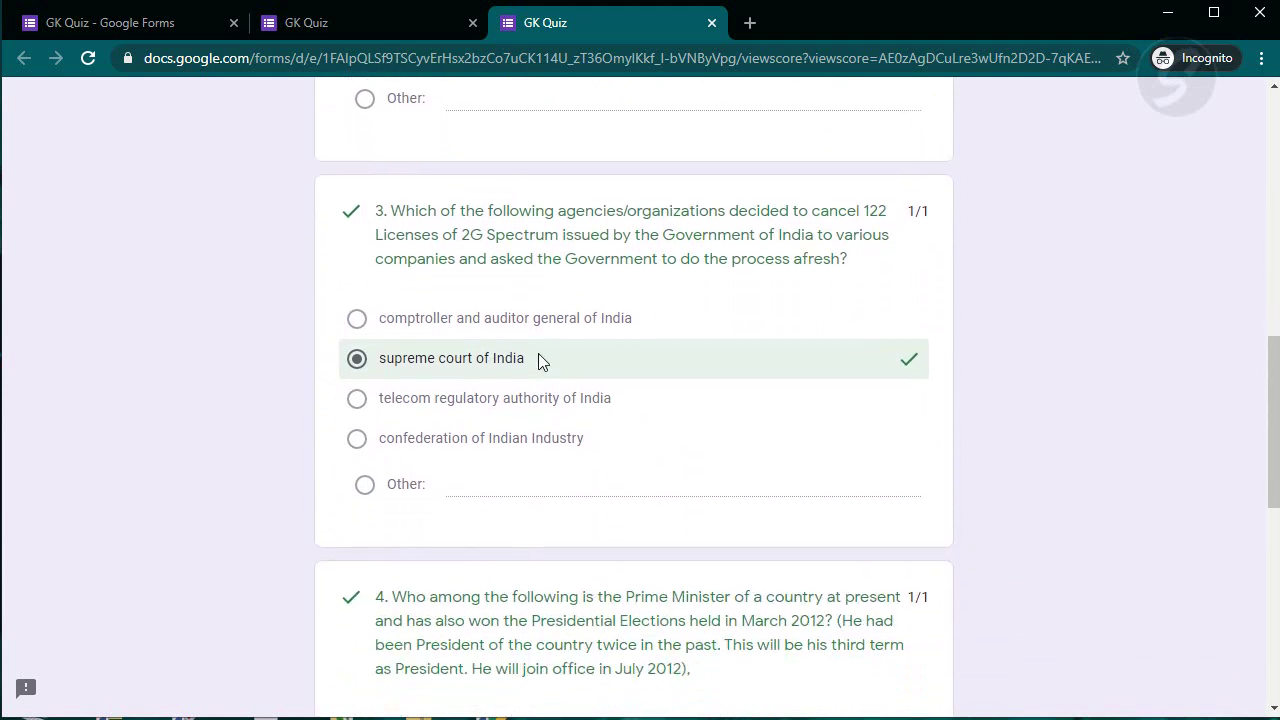
pyautogui.scroll(-5, 554, 366)
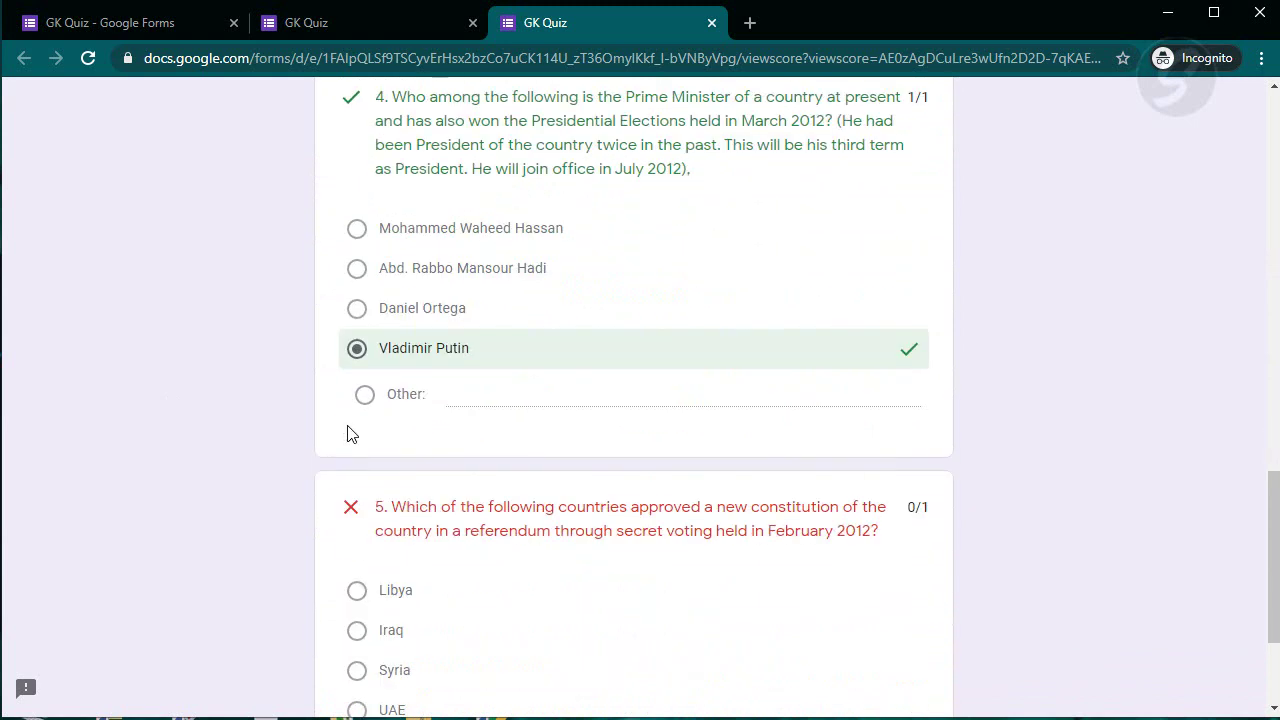
pyautogui.scroll(-2, 214, 426)
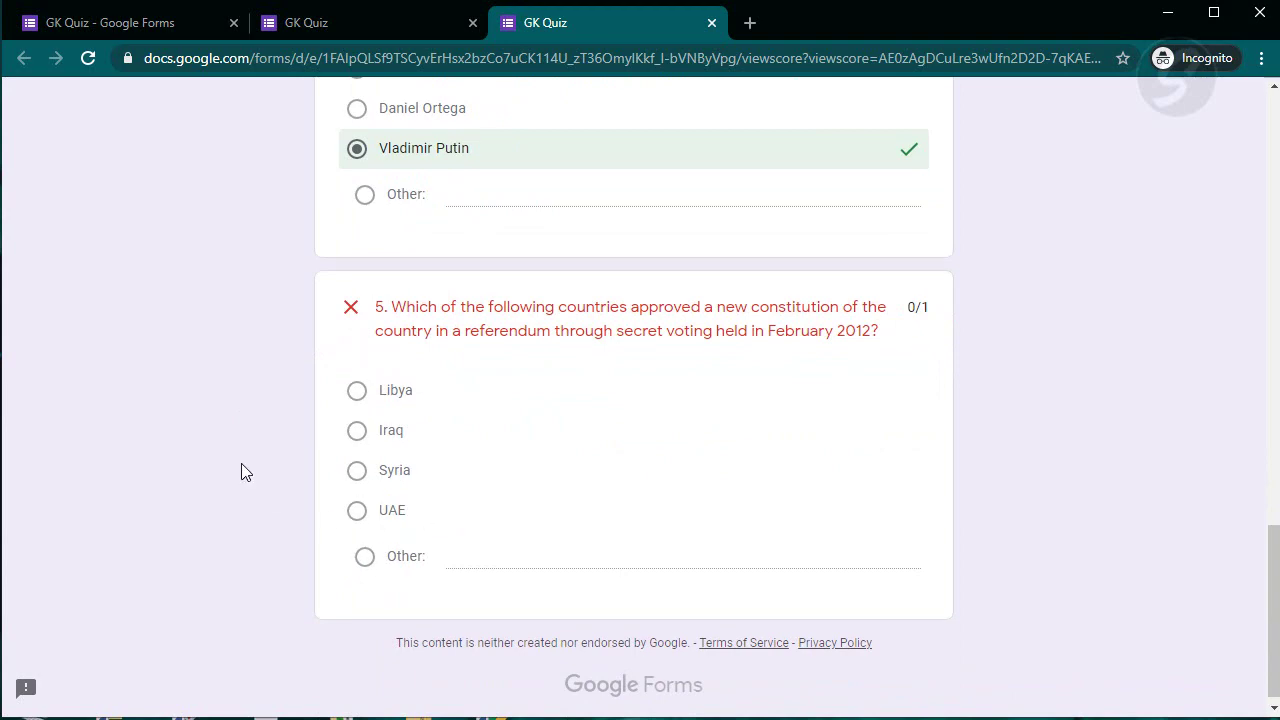
pyautogui.scroll(10, 138, 482)
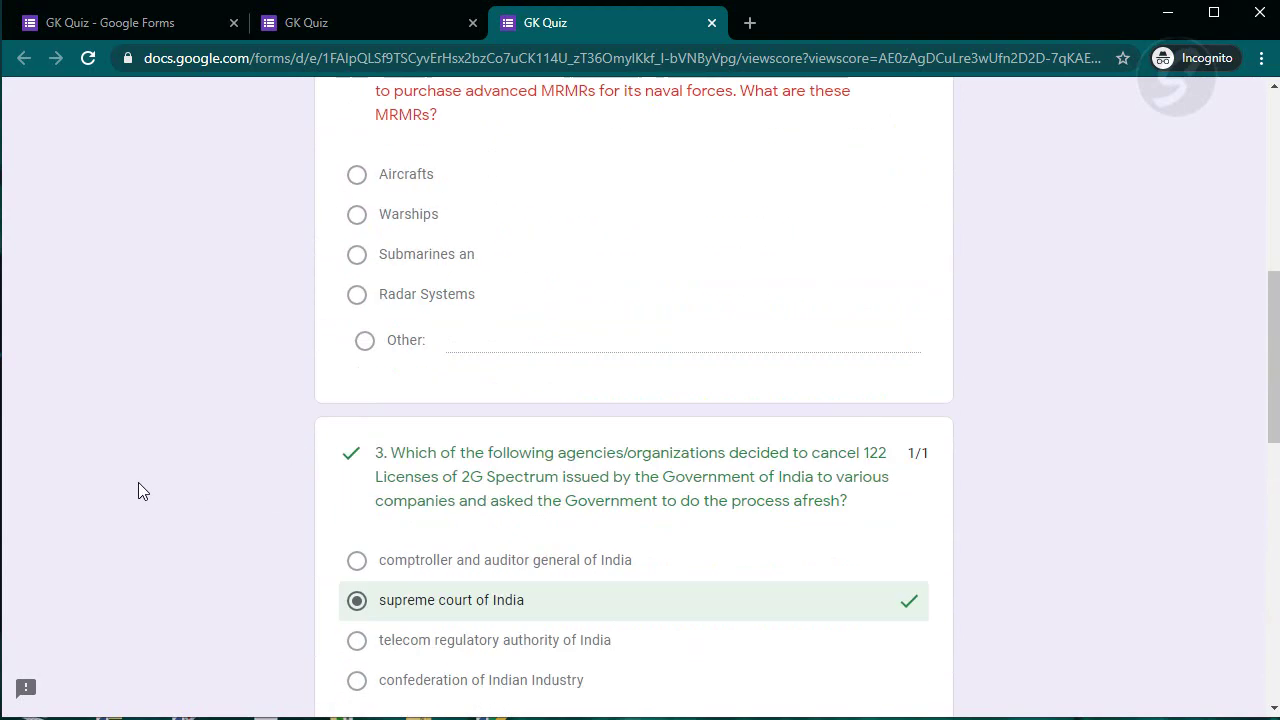
pyautogui.scroll(6, 138, 482)
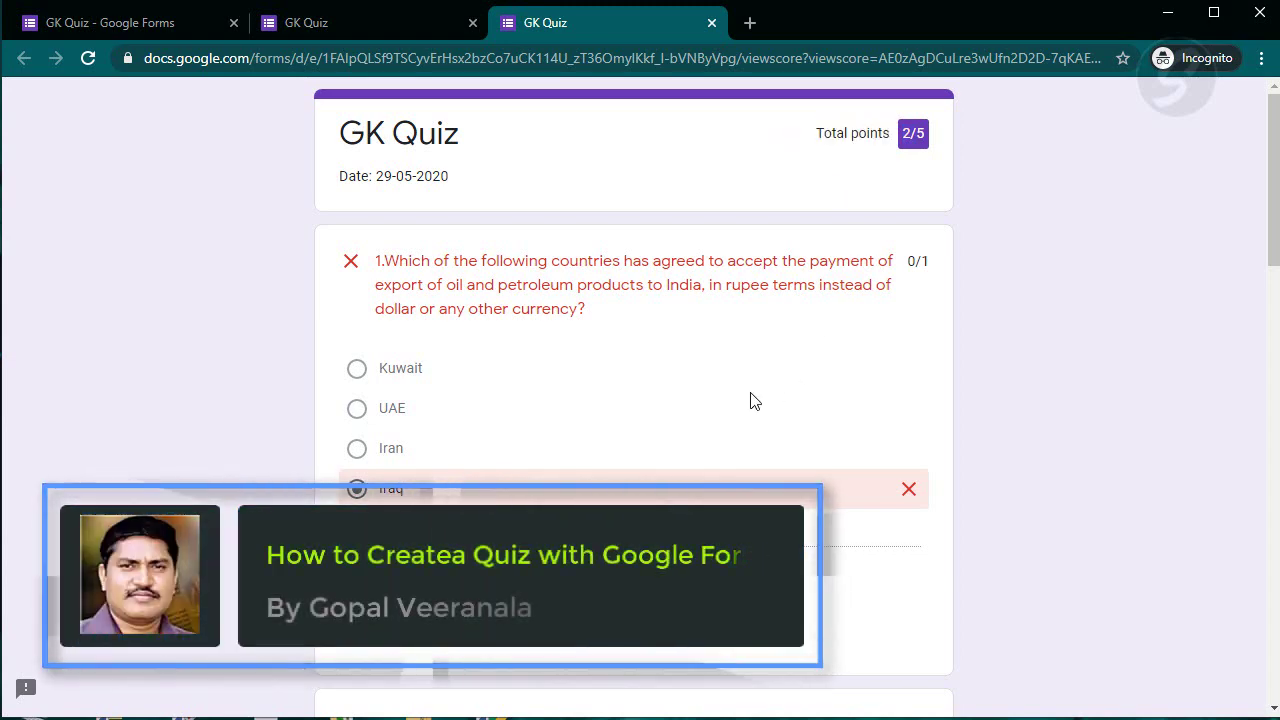
pyautogui.scroll(-20, 754, 401)
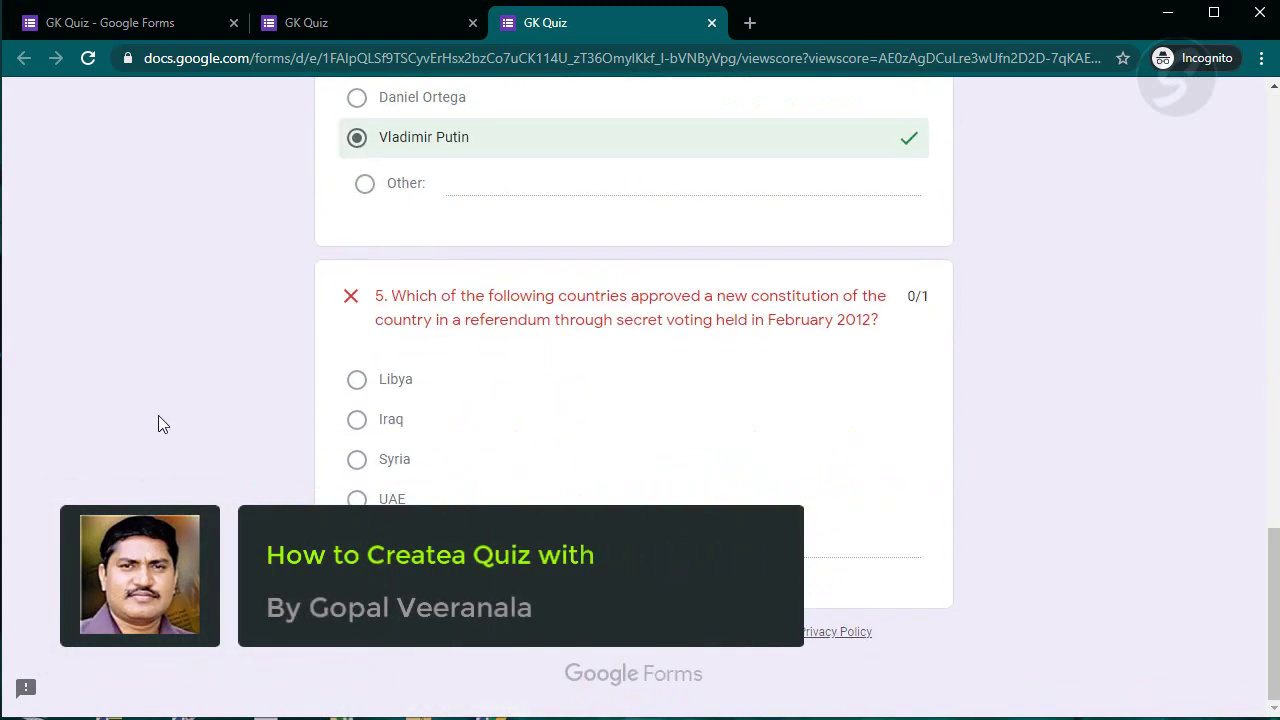
pyautogui.scroll(5, 171, 418)
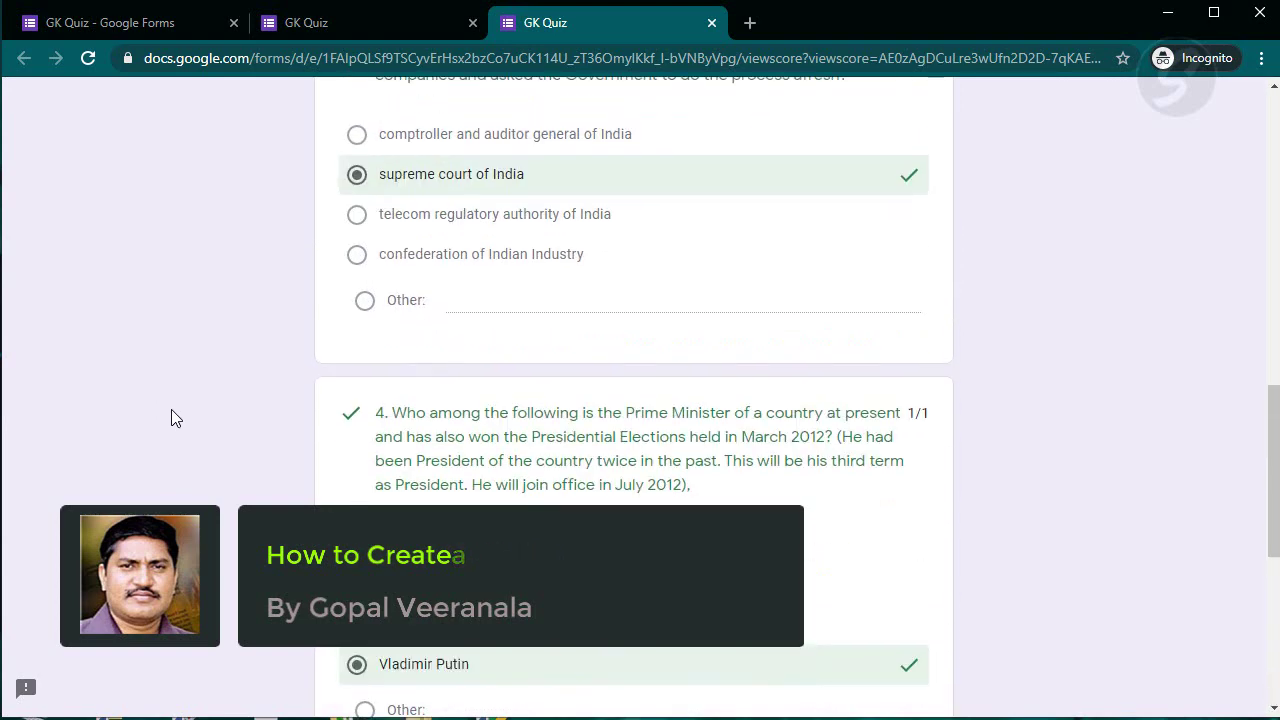
pyautogui.scroll(10, 171, 412)
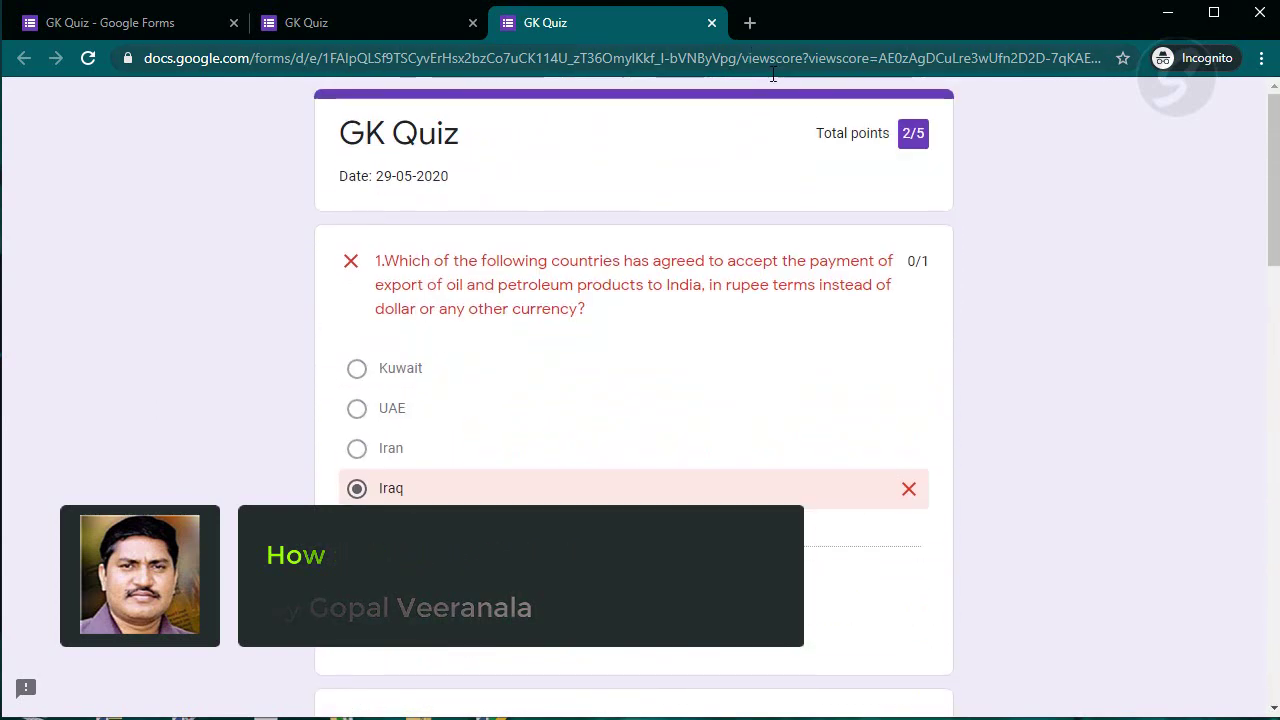